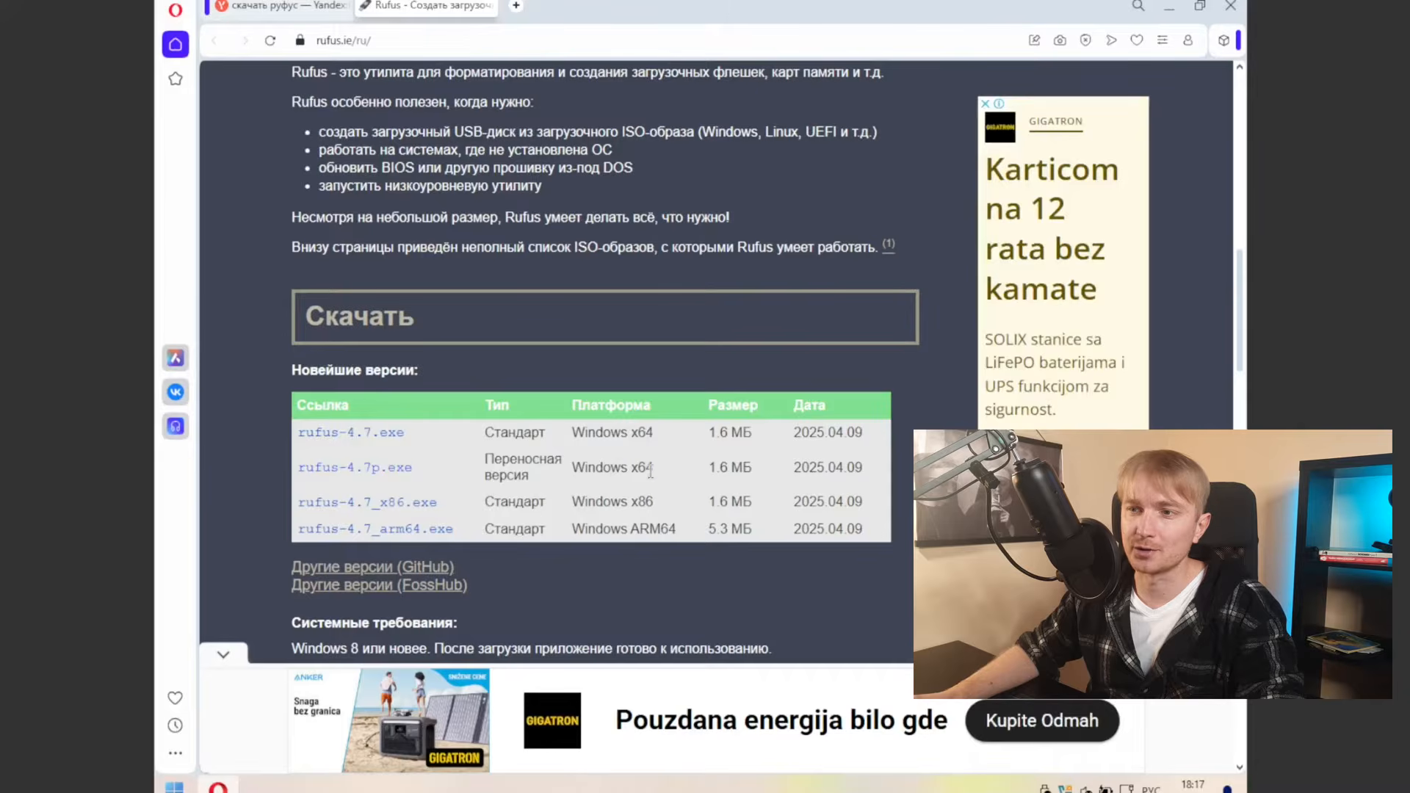
# Step: Download the portable rufus-4.7p.exe (1.6 MB) into Downloads, dismissing the full-page advertisement
pyautogui.click(366, 470)
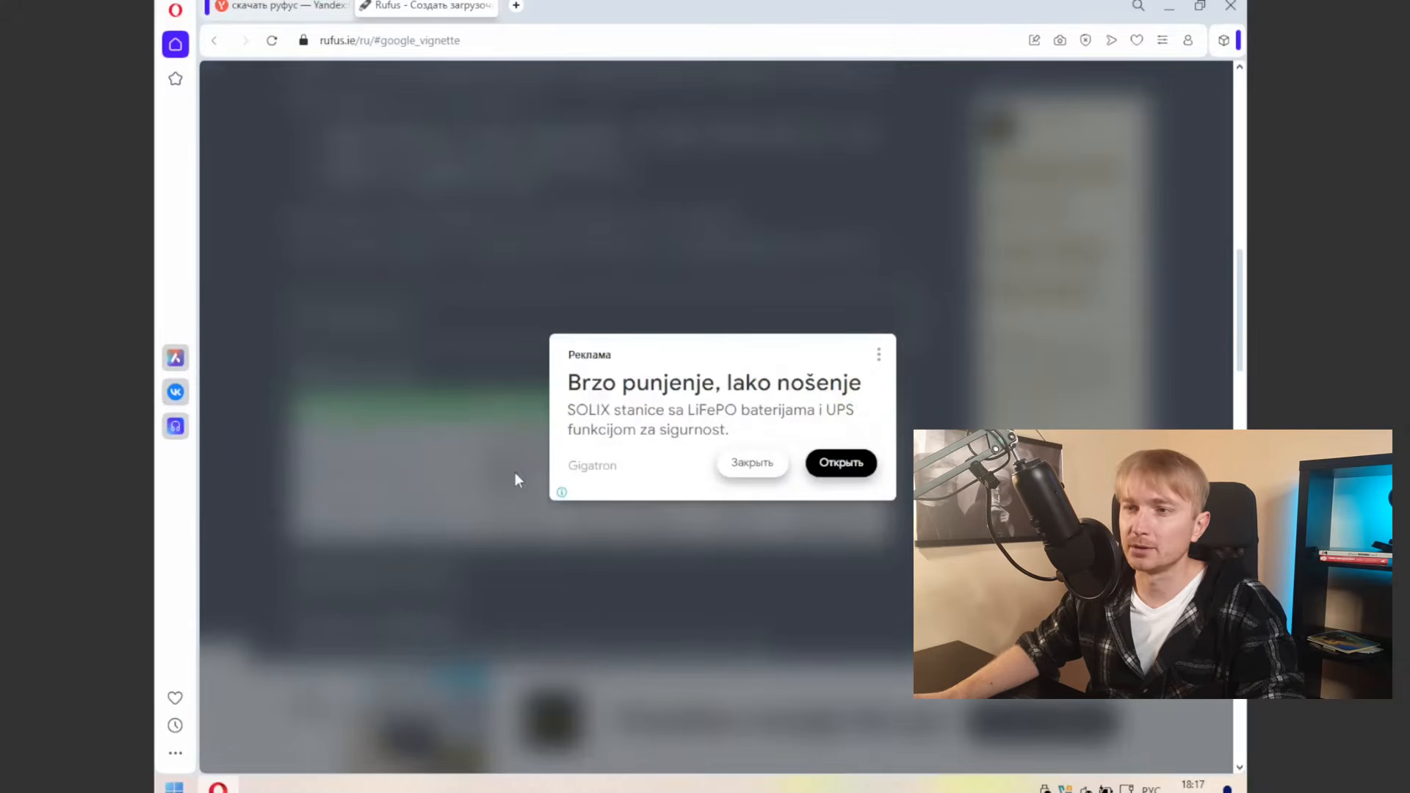
pyautogui.click(756, 472)
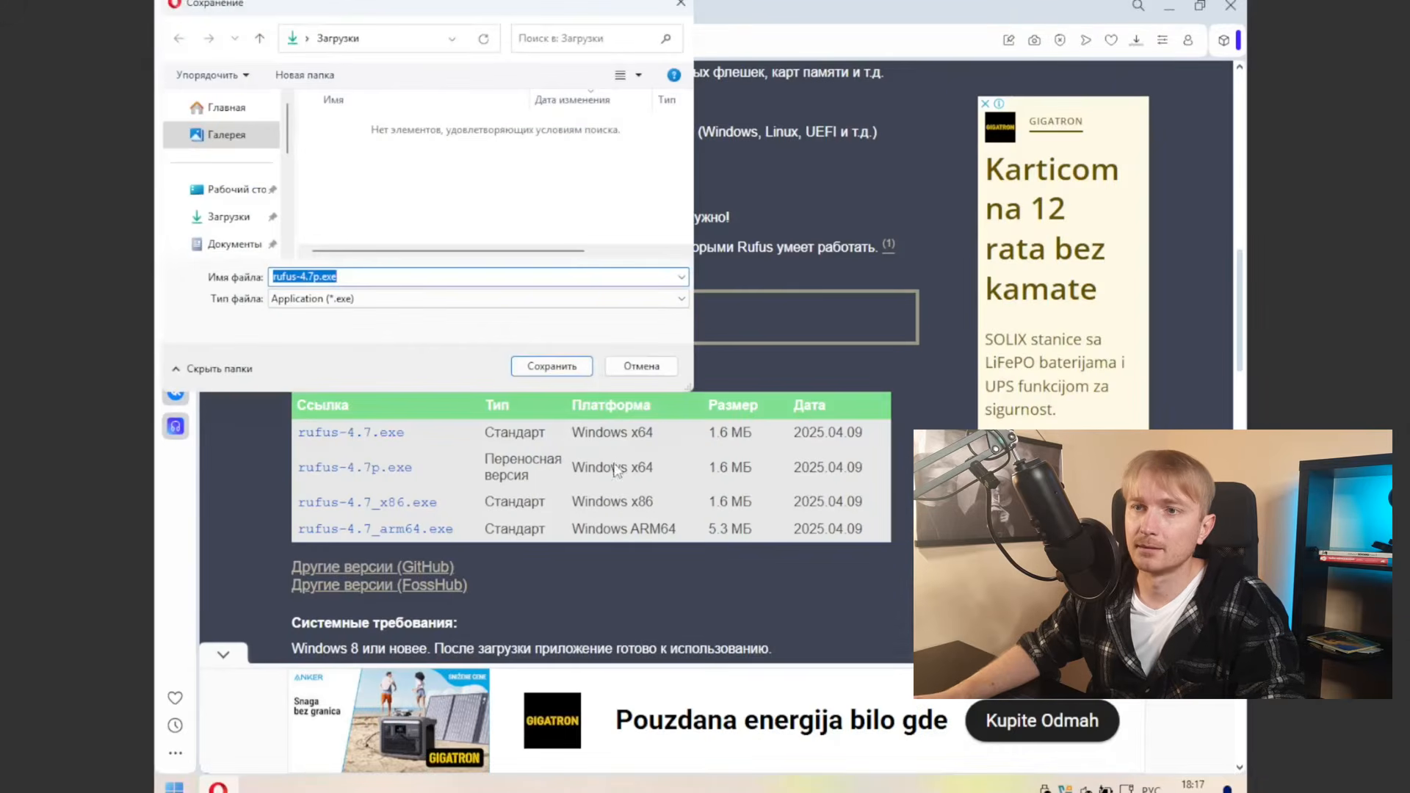
pyautogui.click(554, 366)
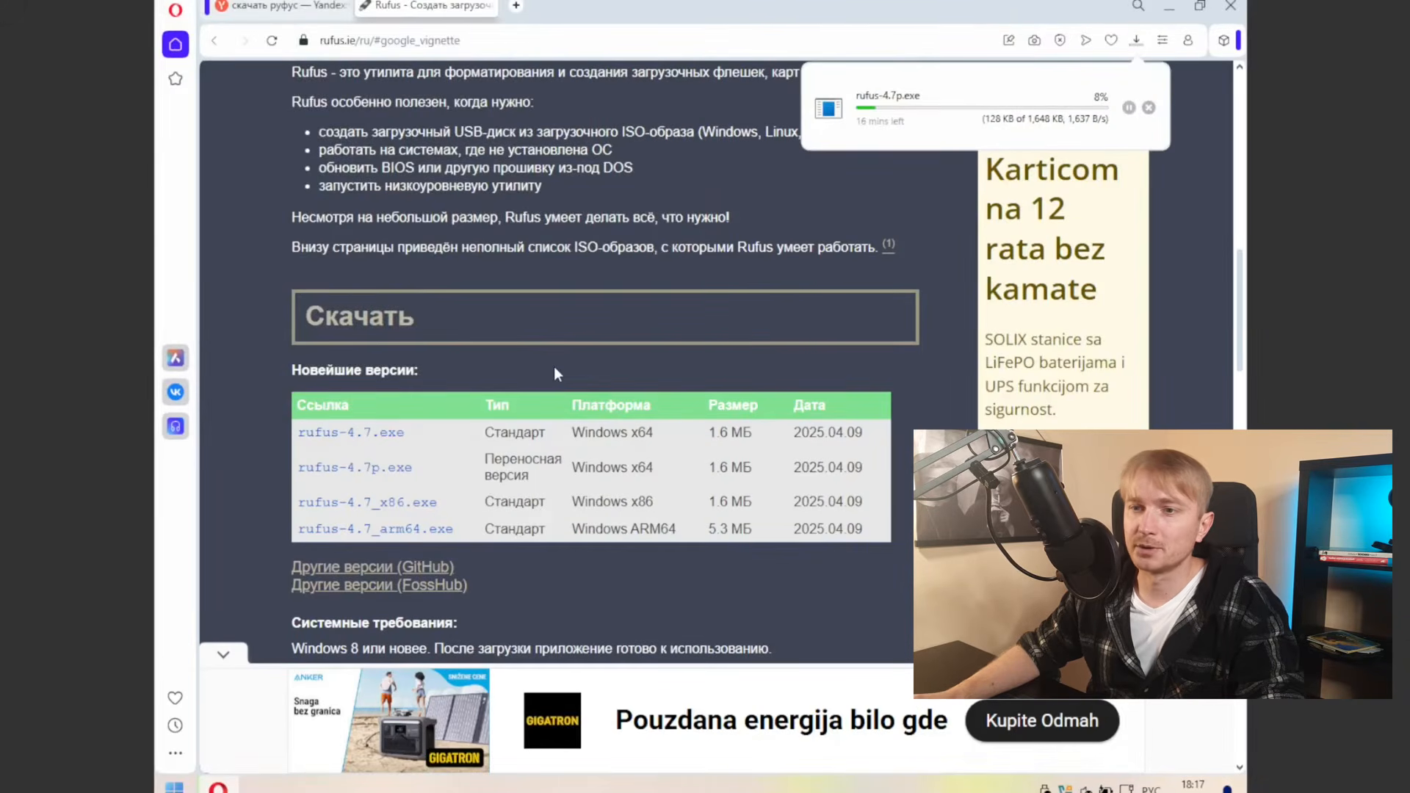
pyautogui.click(174, 788)
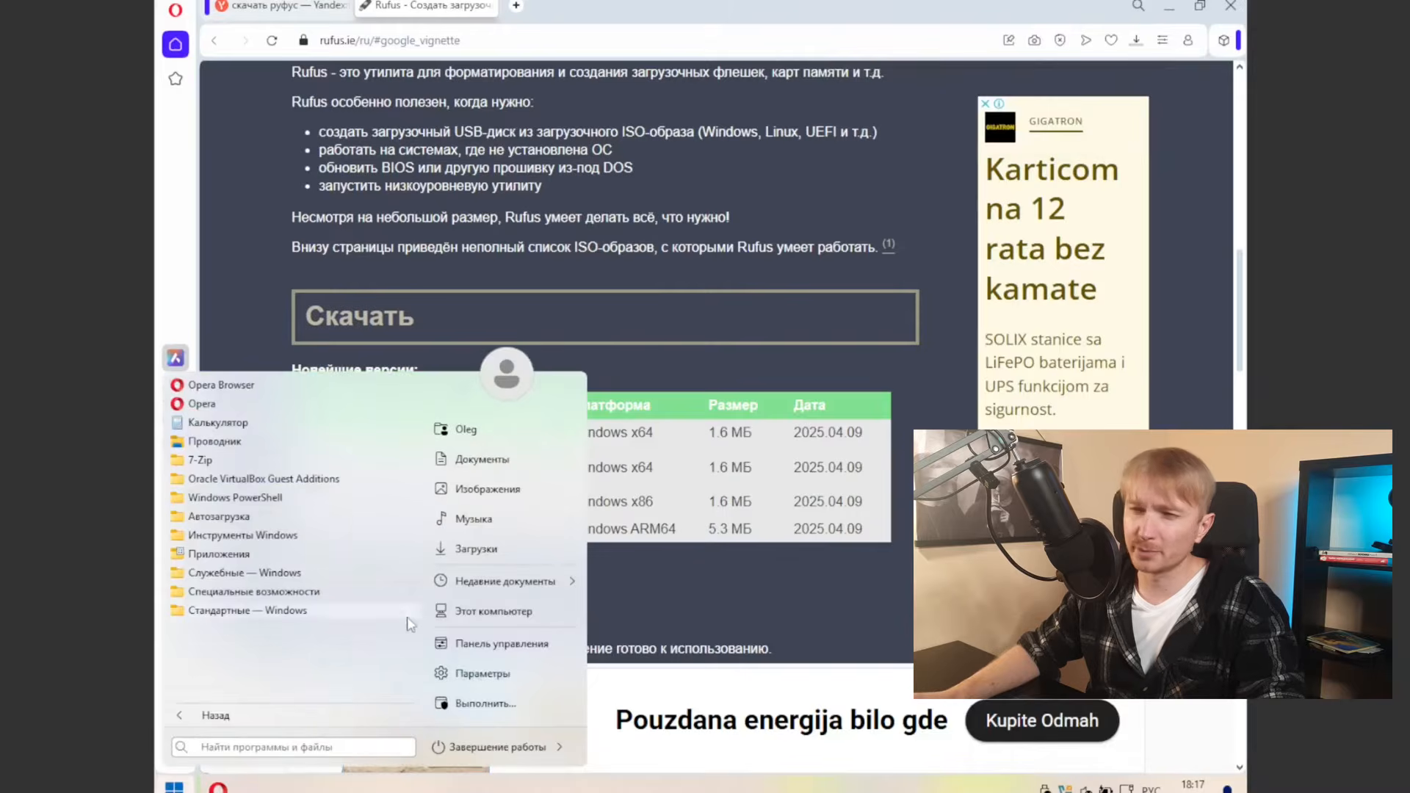
# Step: Check that linuxmint-22.1-cinnamon-64bit.iso is on the Z: downloads drive
pyautogui.click(474, 614)
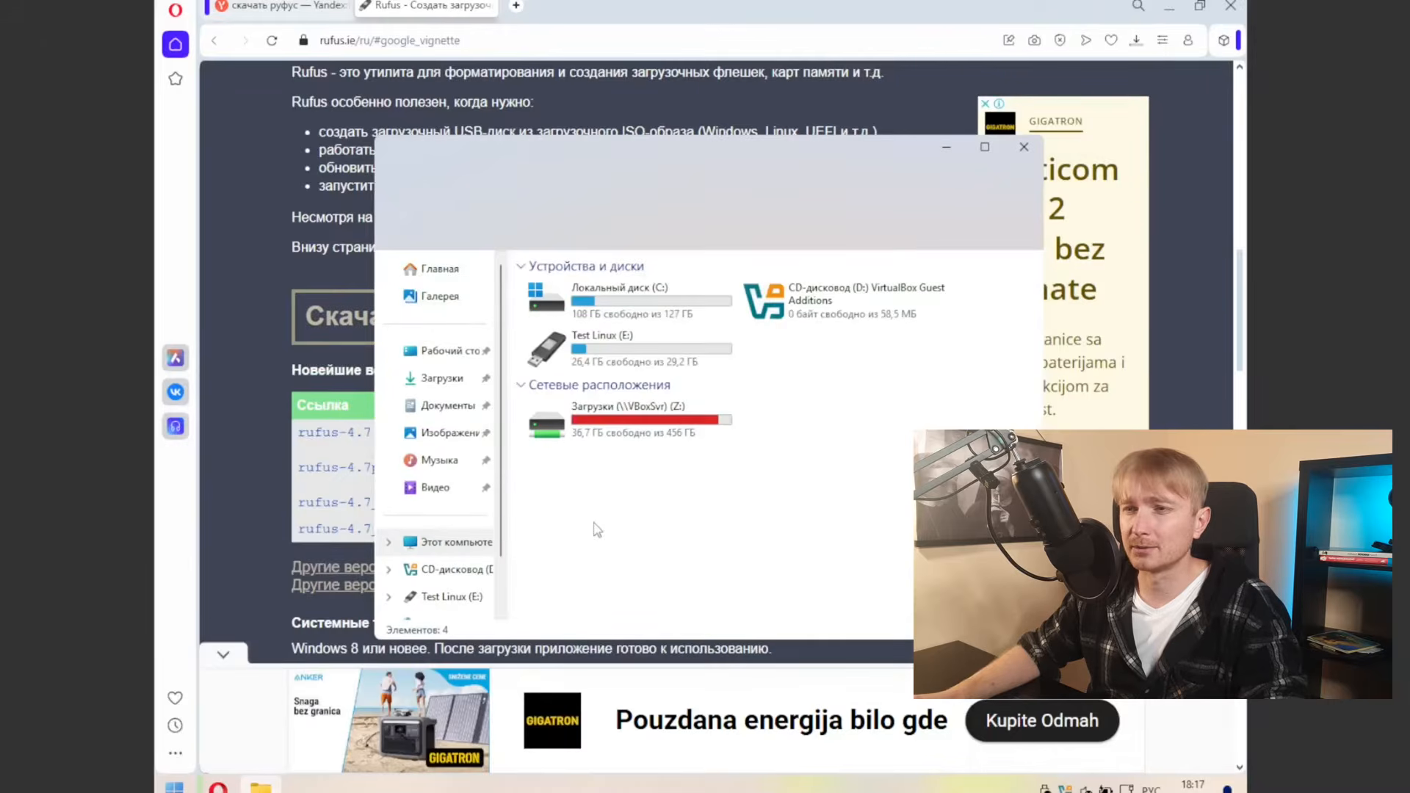
pyautogui.doubleClick(604, 420)
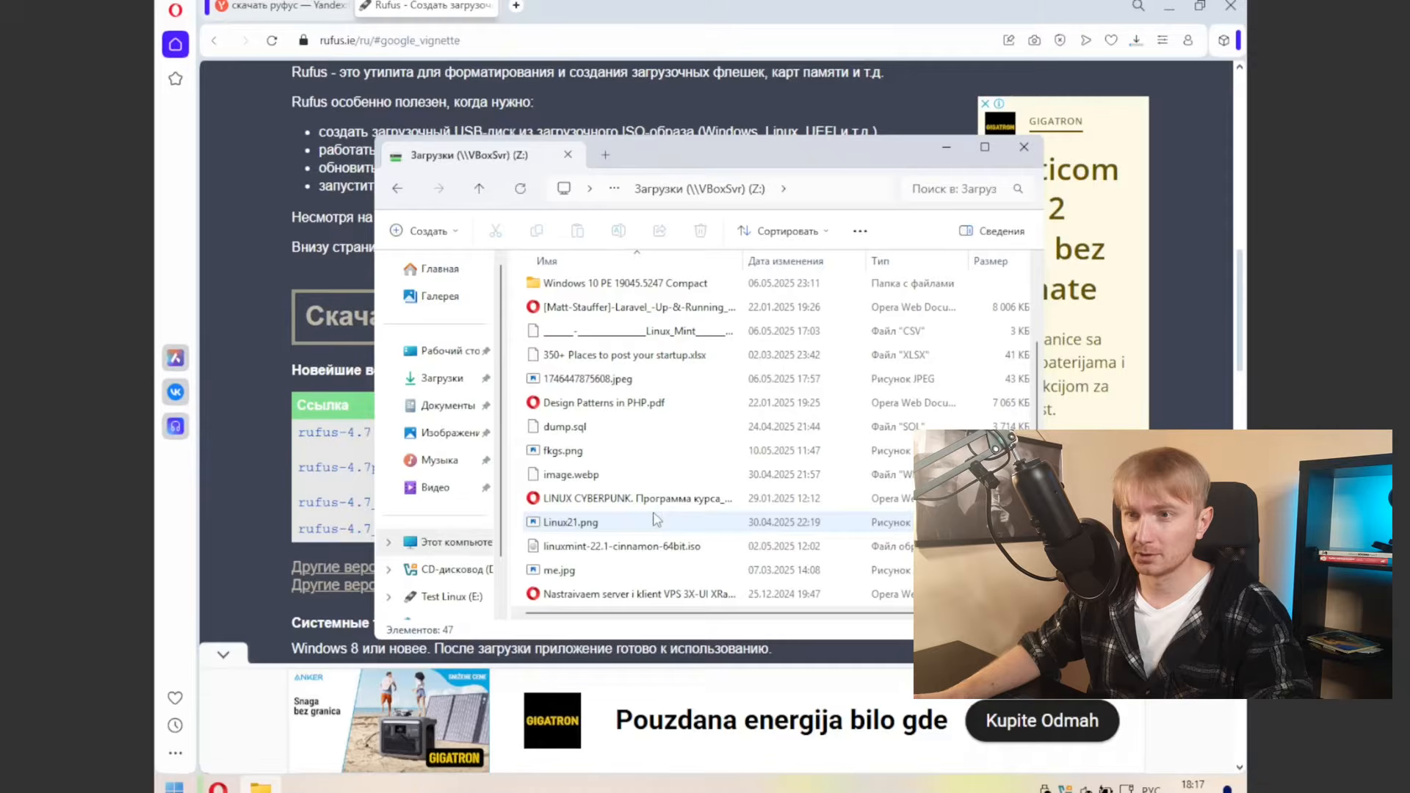
pyautogui.click(649, 546)
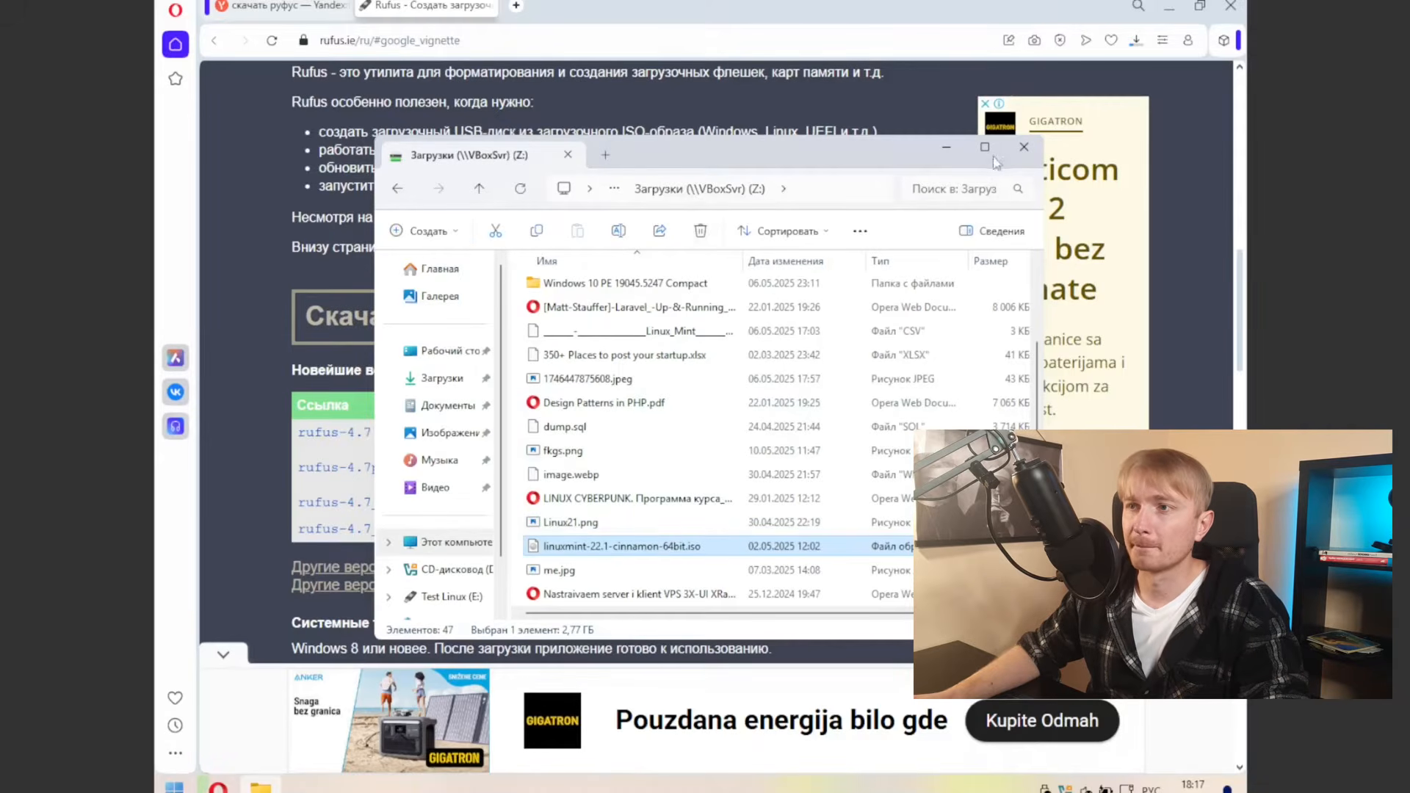
# Step: Launch rufus-4.7p.exe from the Downloads folder and answer its update-check prompt
pyautogui.click(1024, 147)
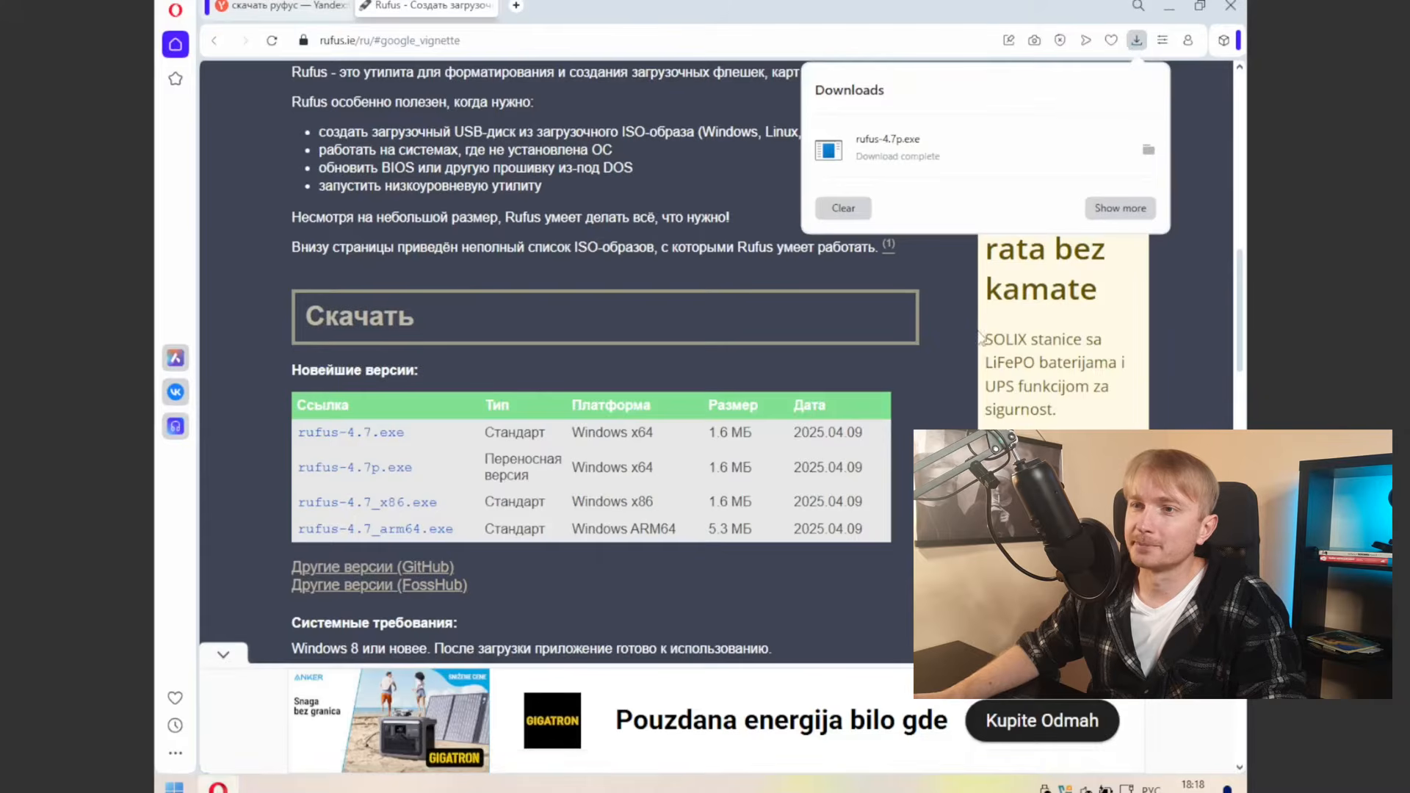
pyautogui.click(1149, 150)
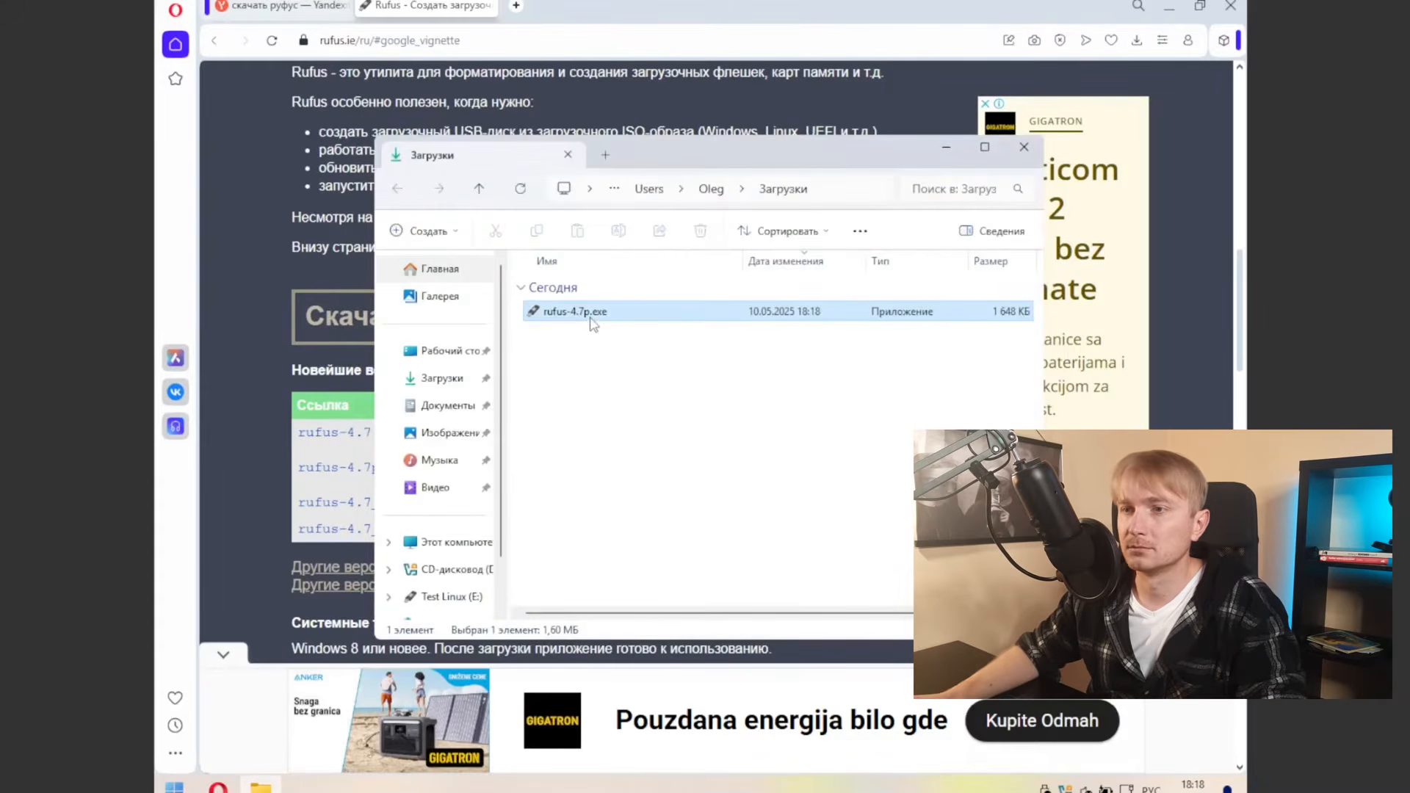
pyautogui.doubleClick(594, 315)
pyautogui.click(781, 412)
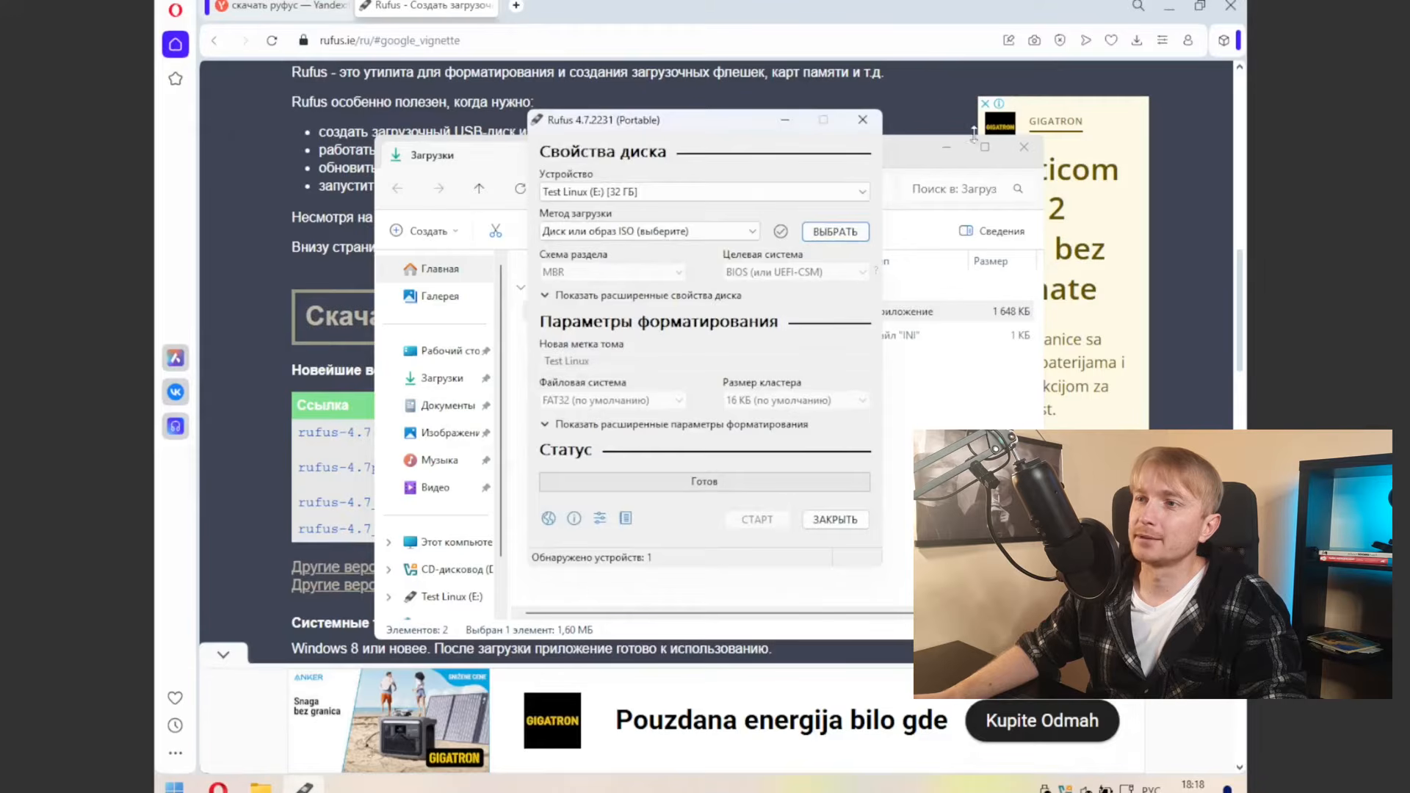
# Step: Keep Test Linux (E:) [32 ГБ] as target and Диск или образ ISO as boot method
pyautogui.click(1168, 6)
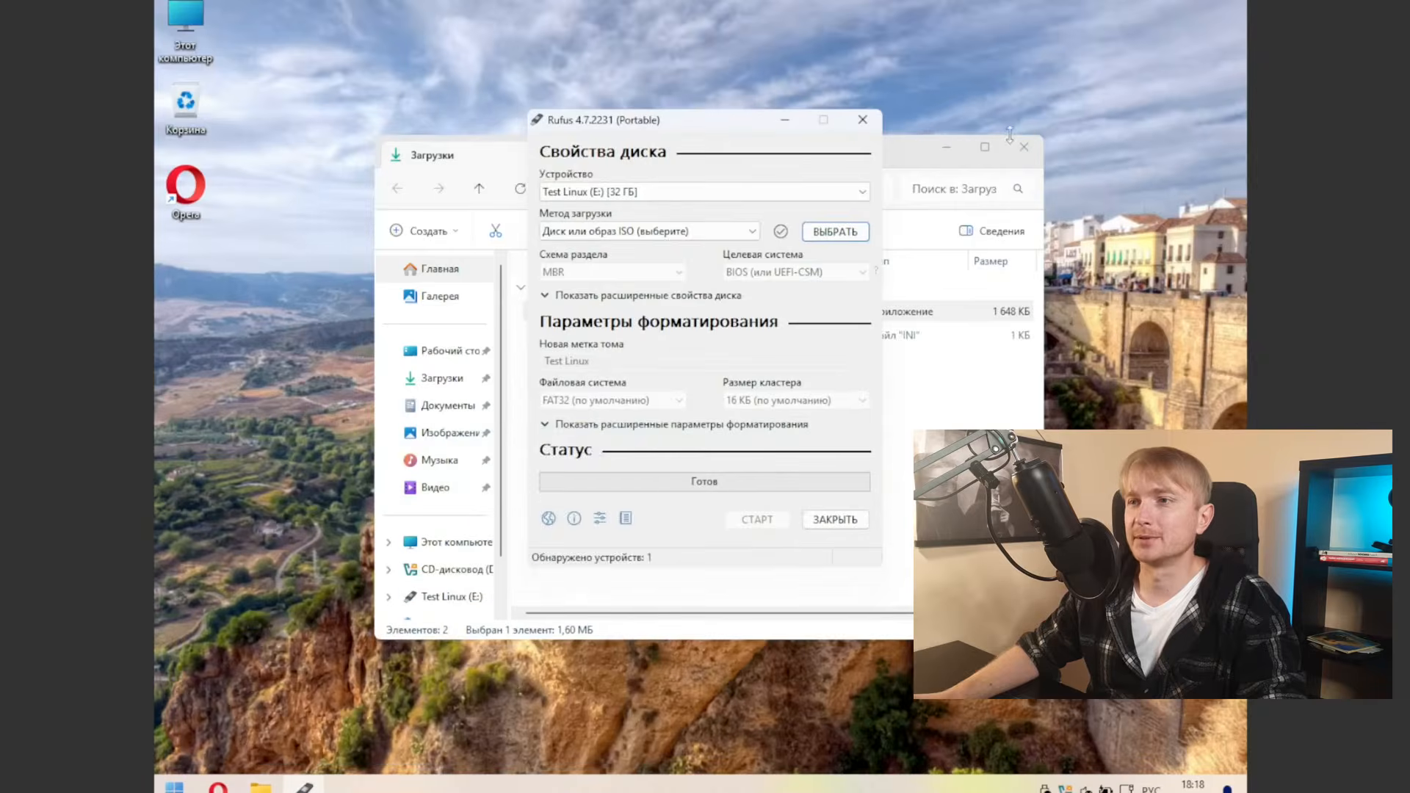
pyautogui.click(946, 147)
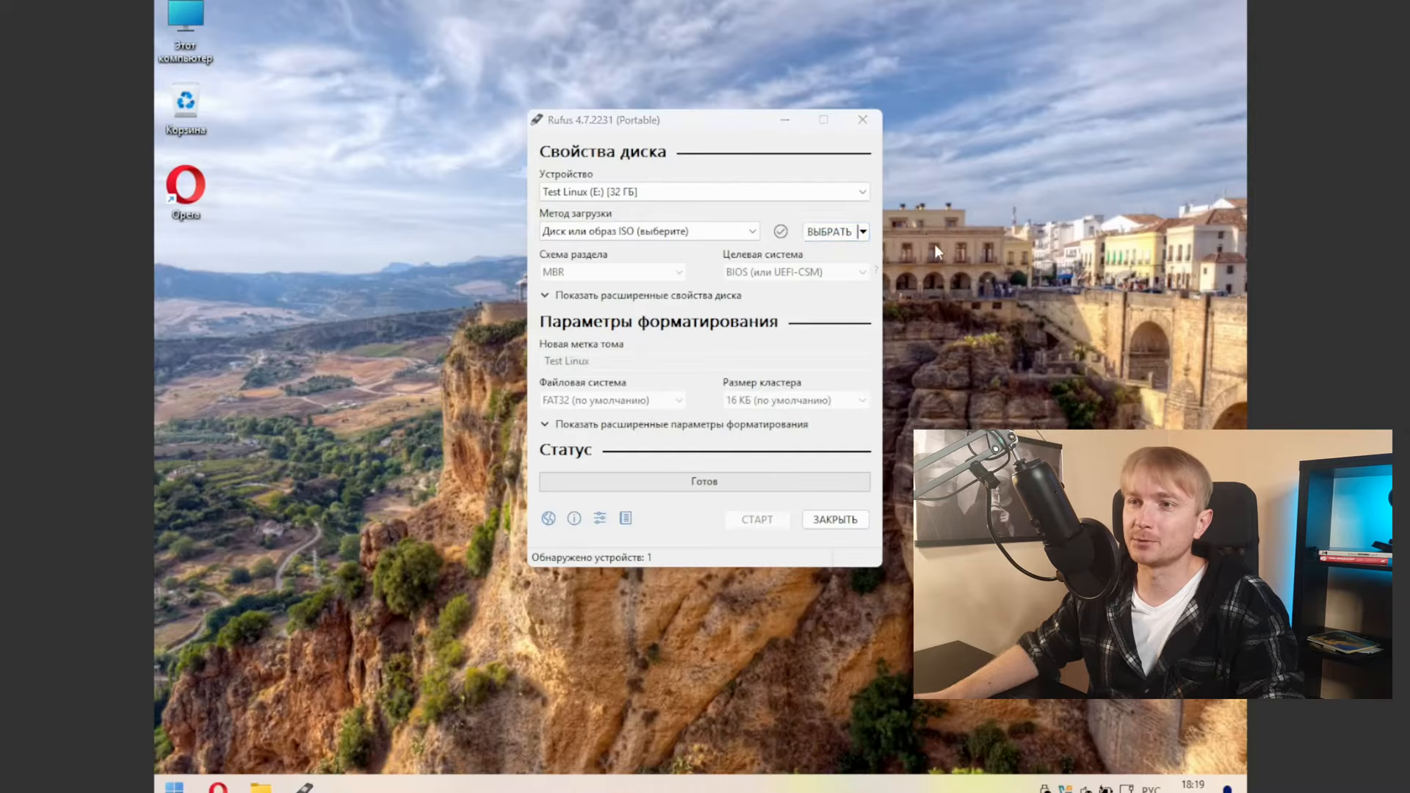
pyautogui.click(592, 194)
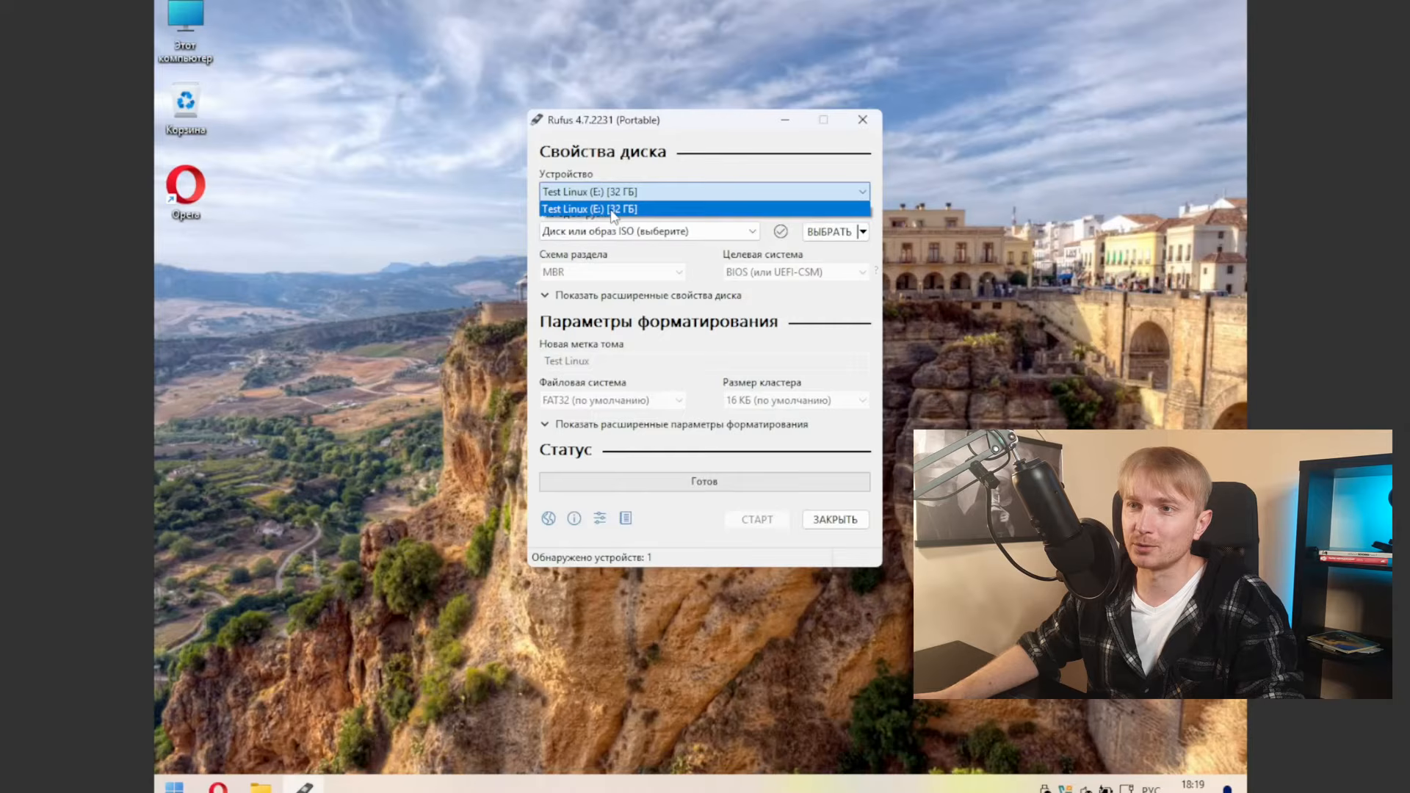
pyautogui.click(613, 210)
pyautogui.click(626, 193)
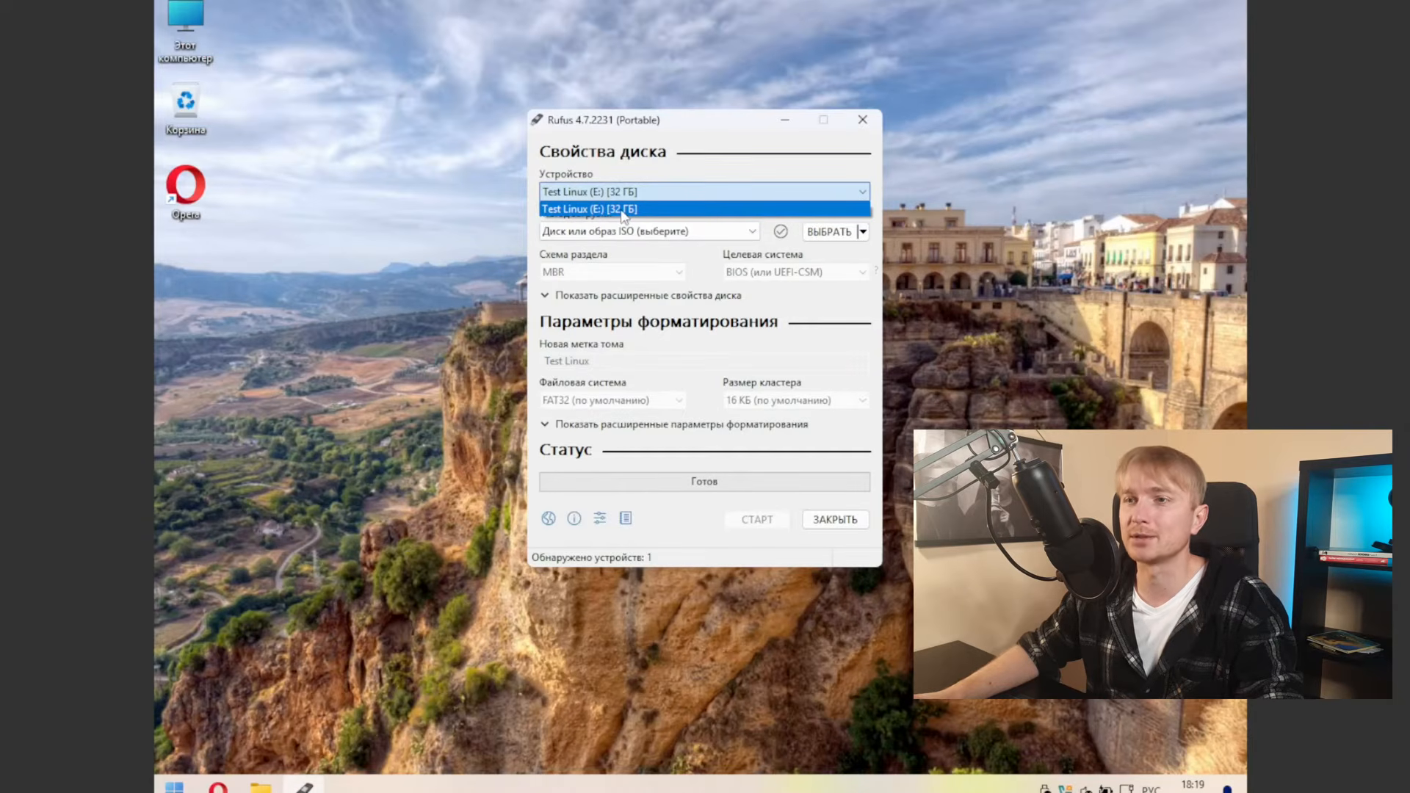
pyautogui.click(623, 210)
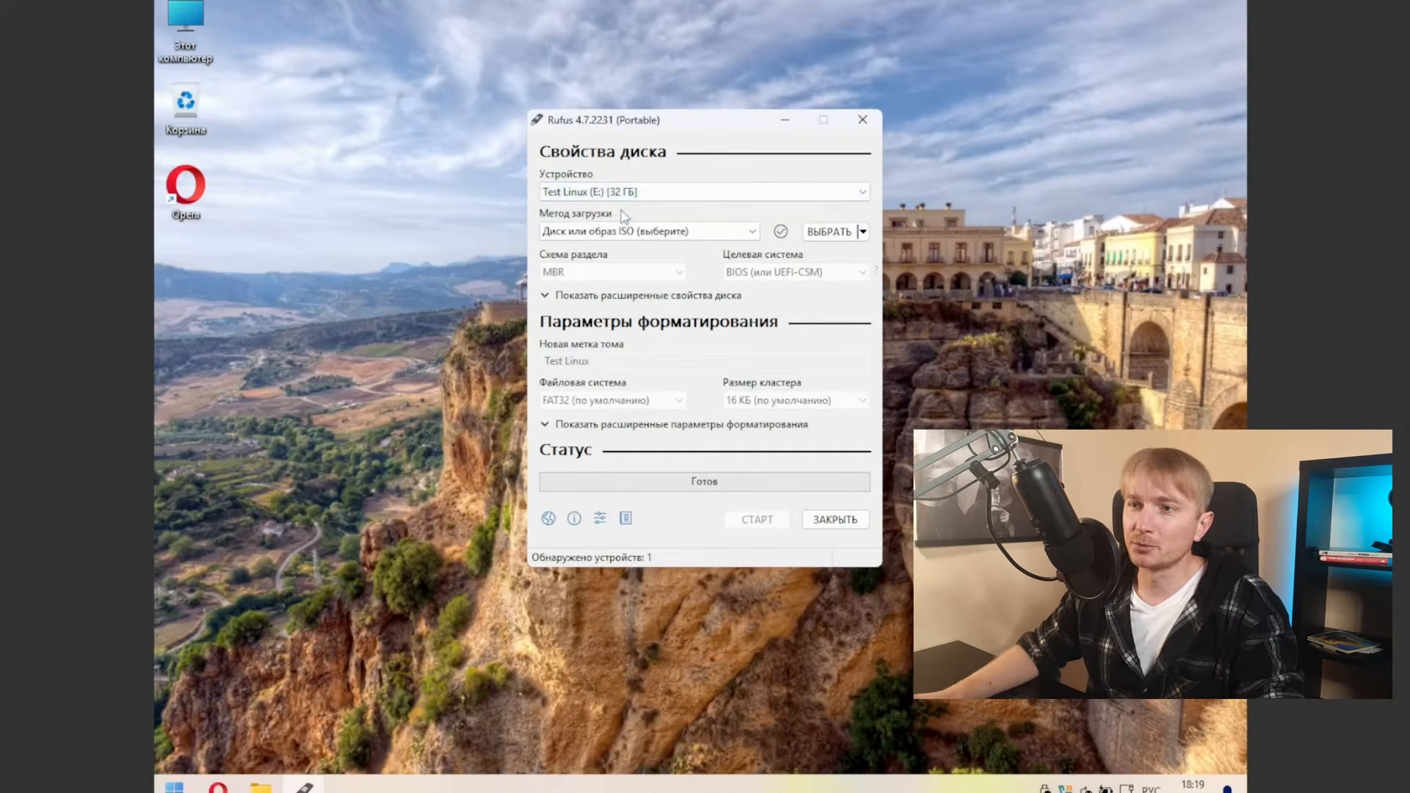
pyautogui.click(730, 237)
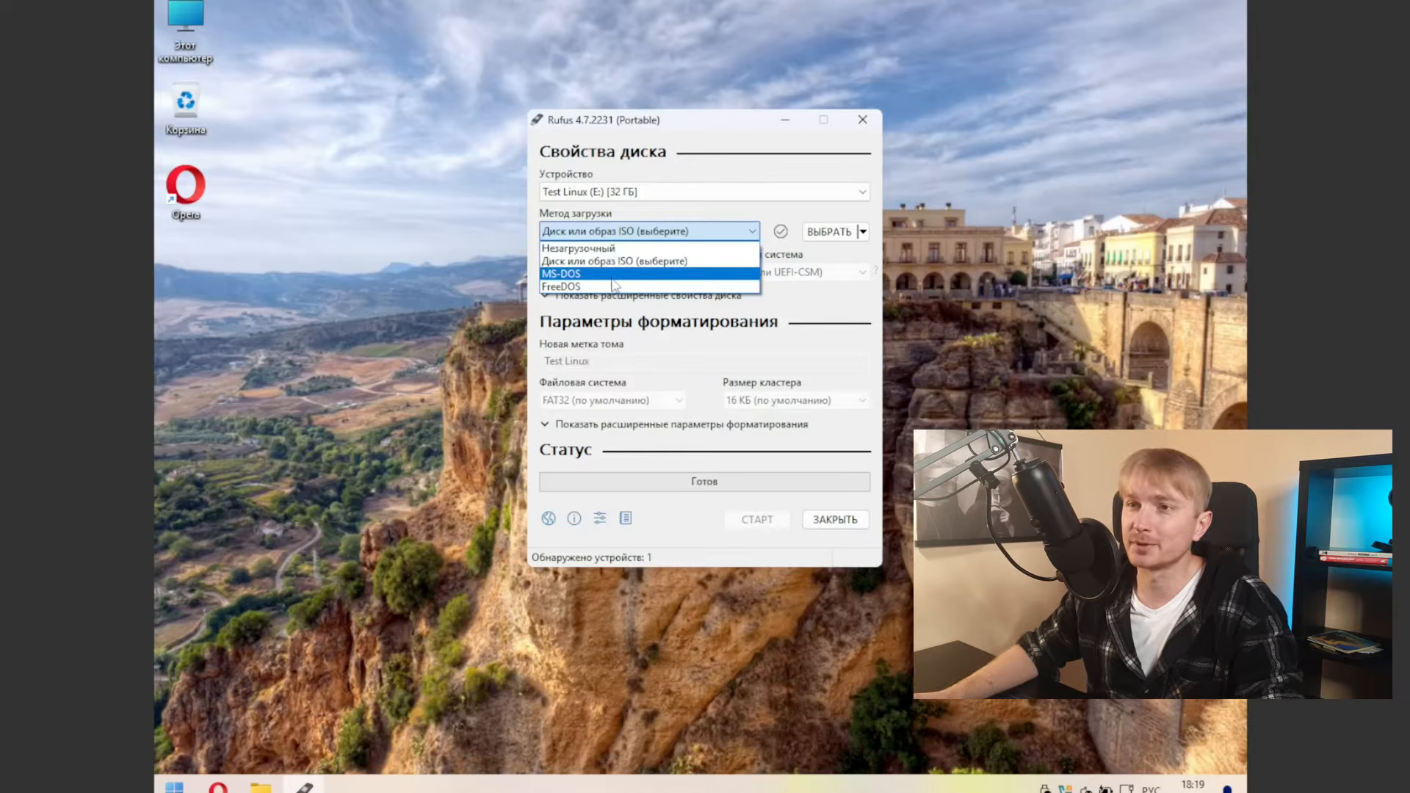
pyautogui.click(617, 261)
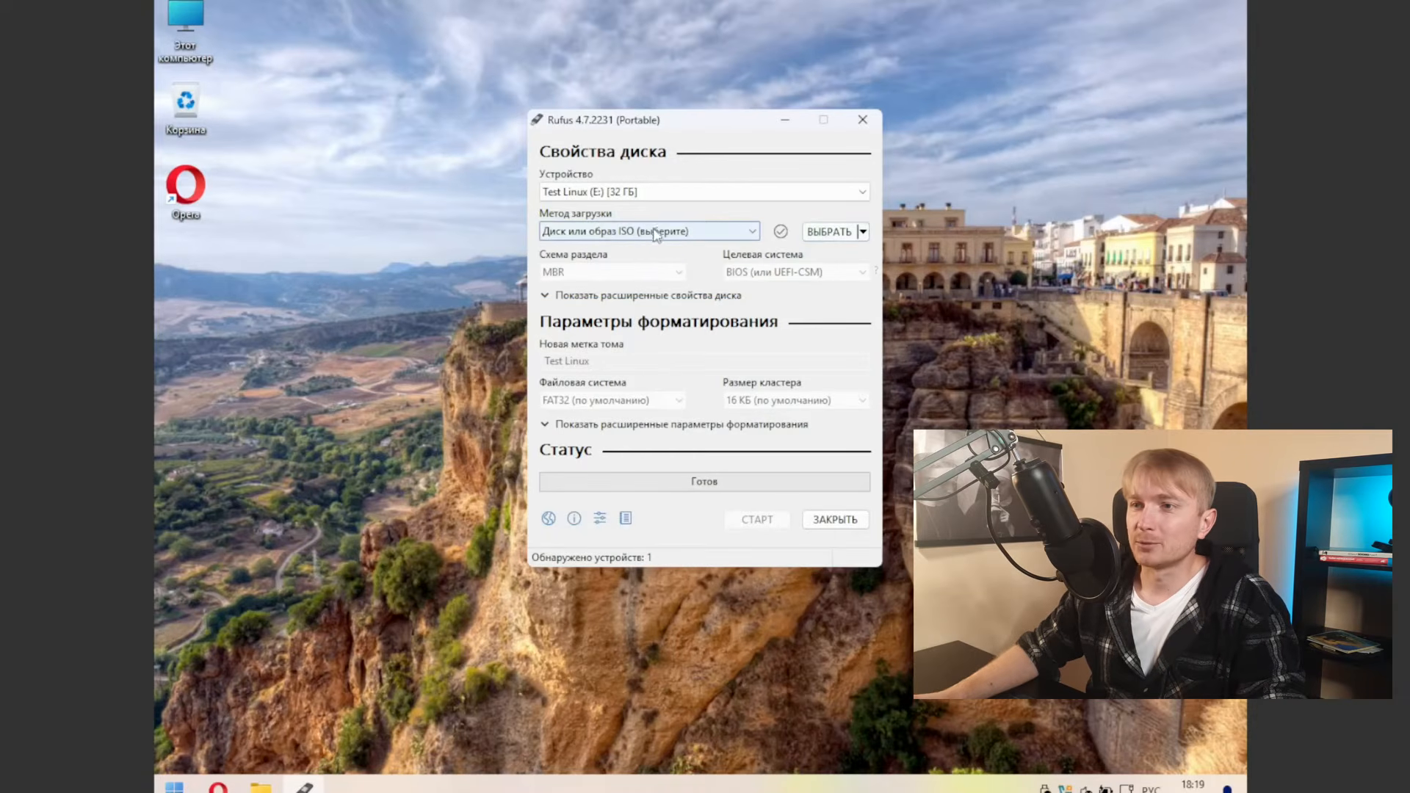
# Step: Load linuxmint-22.1-cinnamon-64bit.iso from Загрузки (Z:) as the Rufus boot image
pyautogui.click(848, 234)
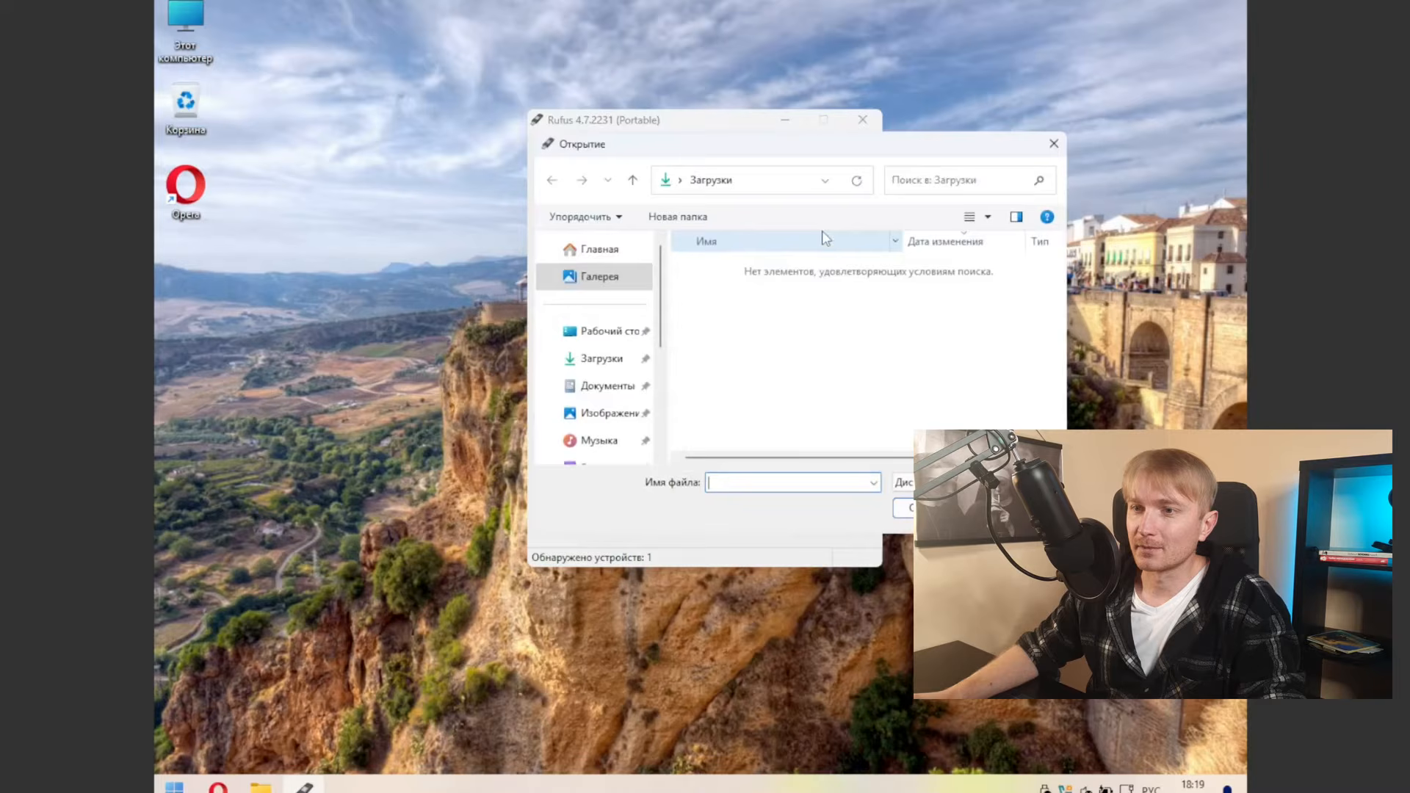
pyautogui.moveTo(660, 324); pyautogui.dragTo(656, 420)
pyautogui.click(548, 326)
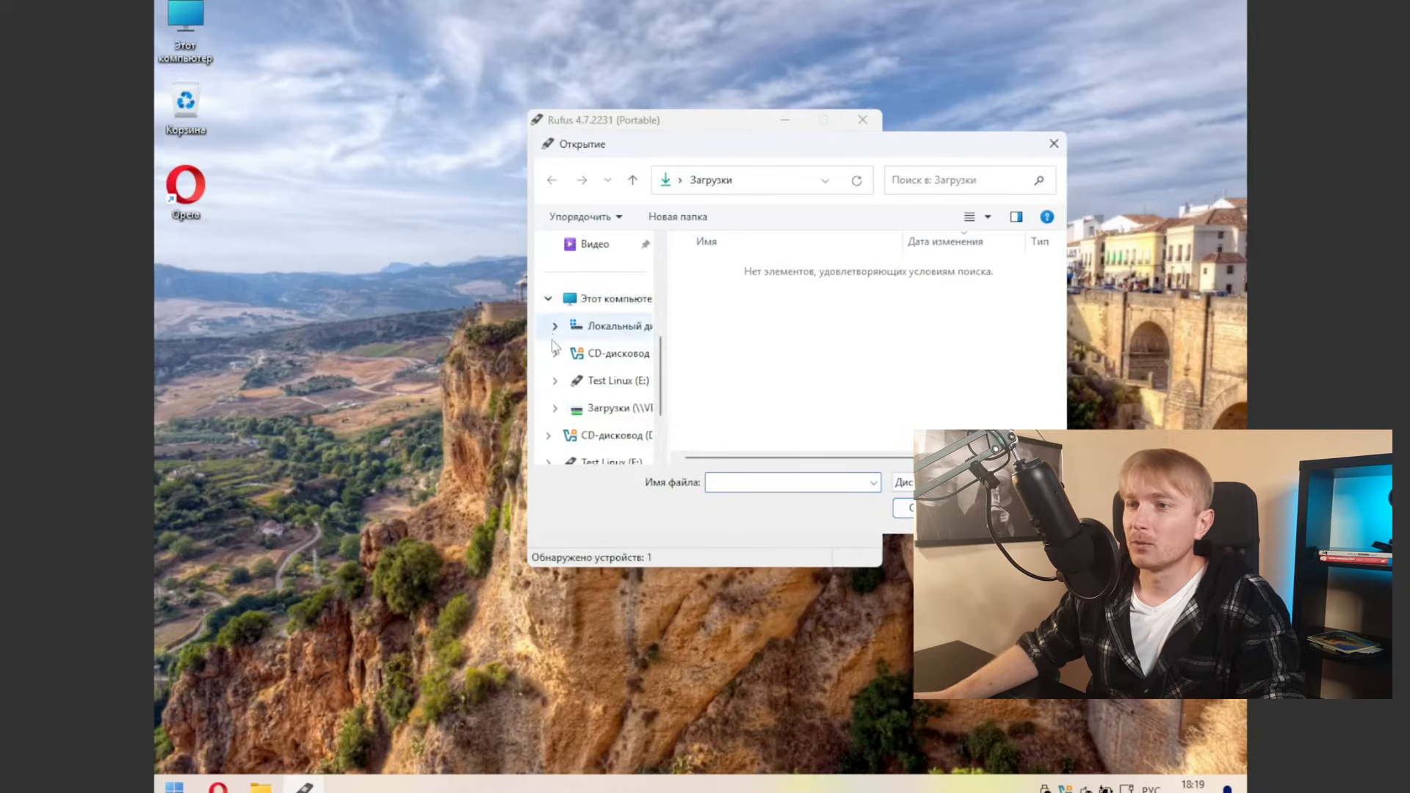
pyautogui.click(621, 410)
pyautogui.scroll(-5, 787, 378)
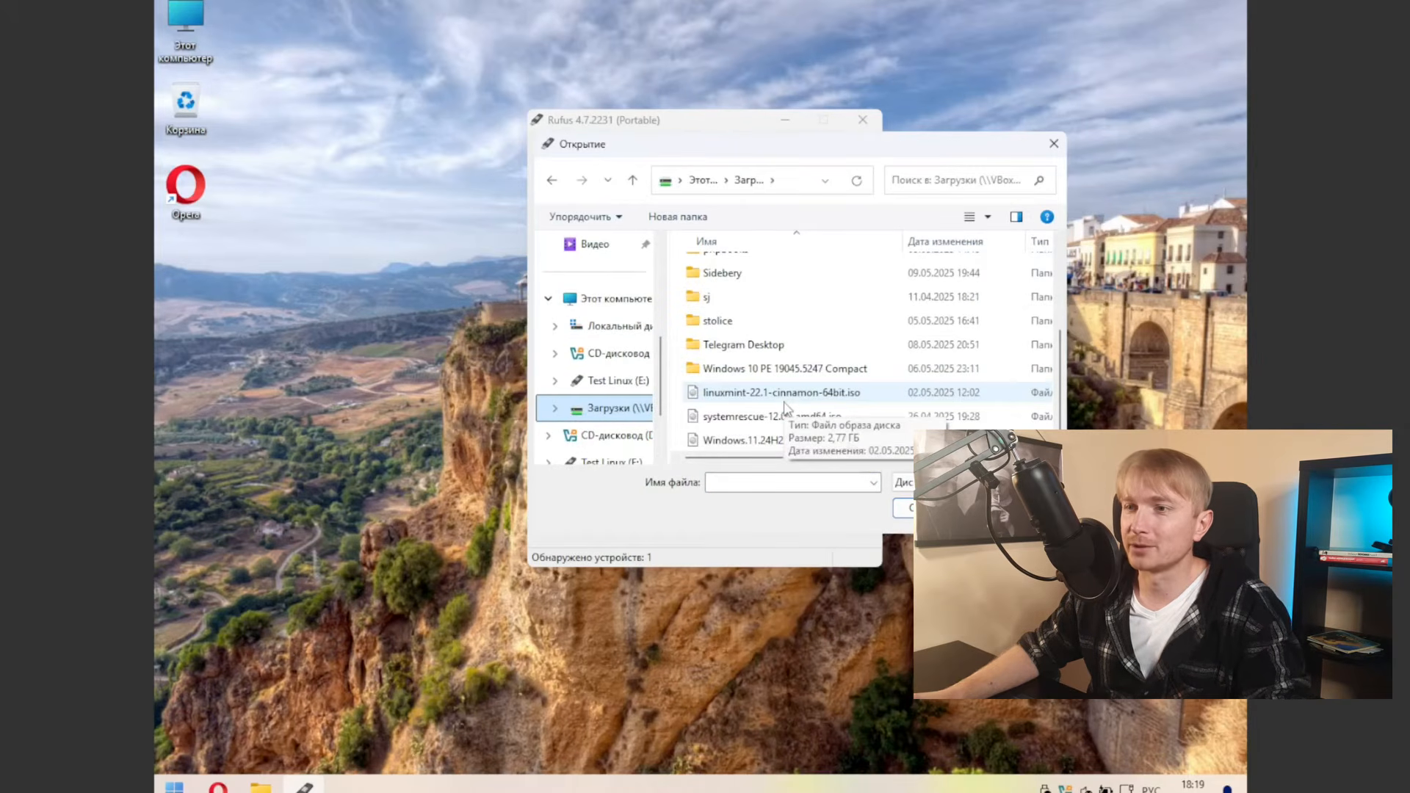
pyautogui.click(784, 401)
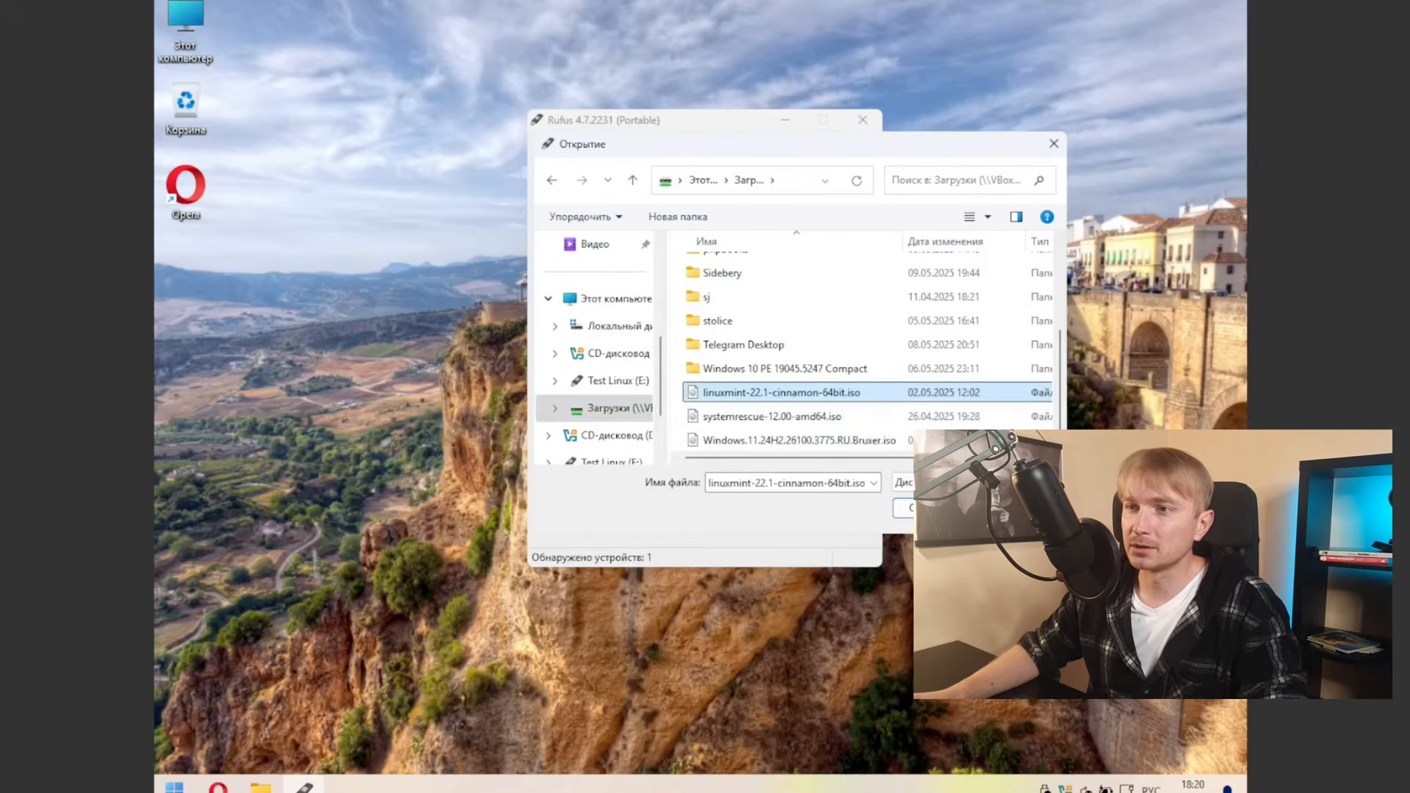
pyautogui.click(931, 508)
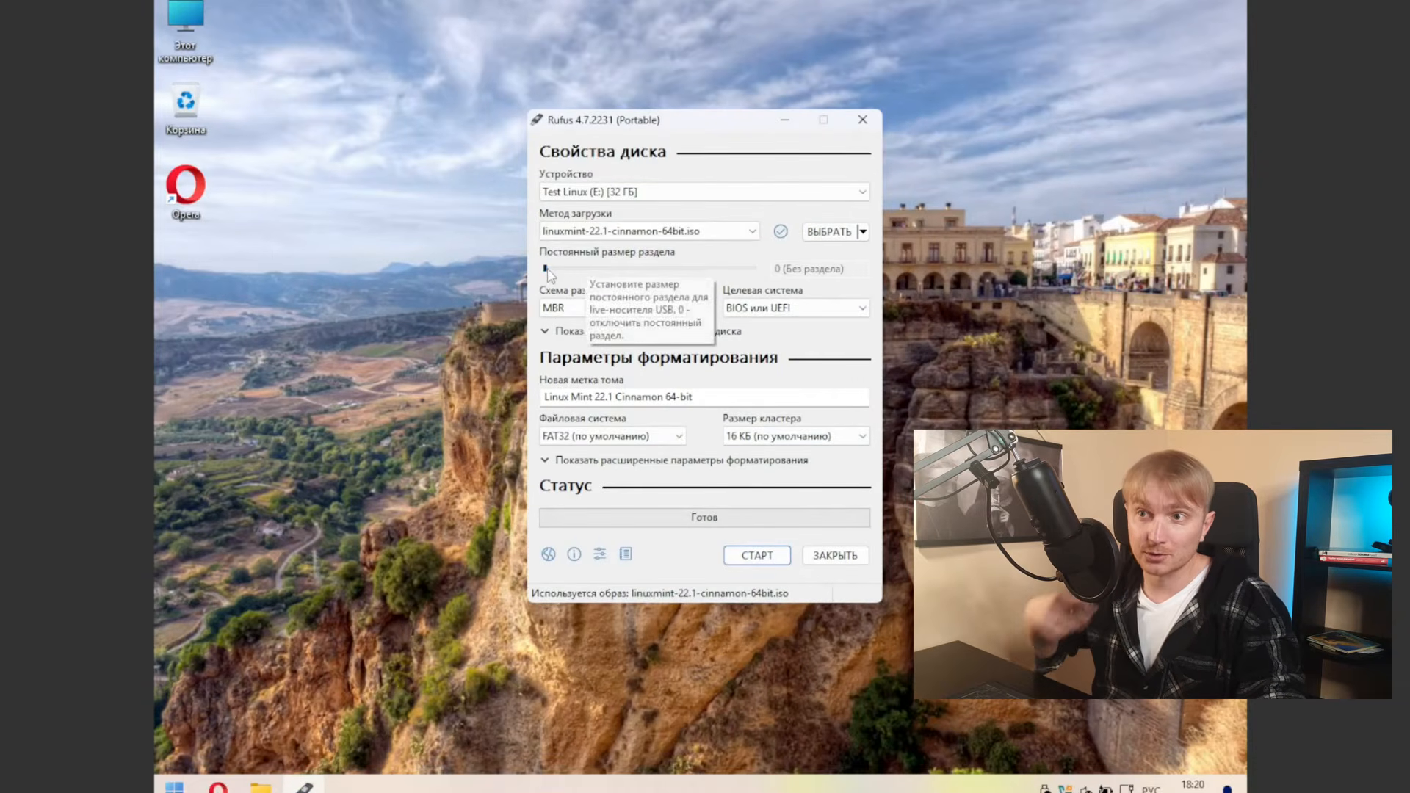
pyautogui.moveTo(546, 269); pyautogui.dragTo(626, 276)
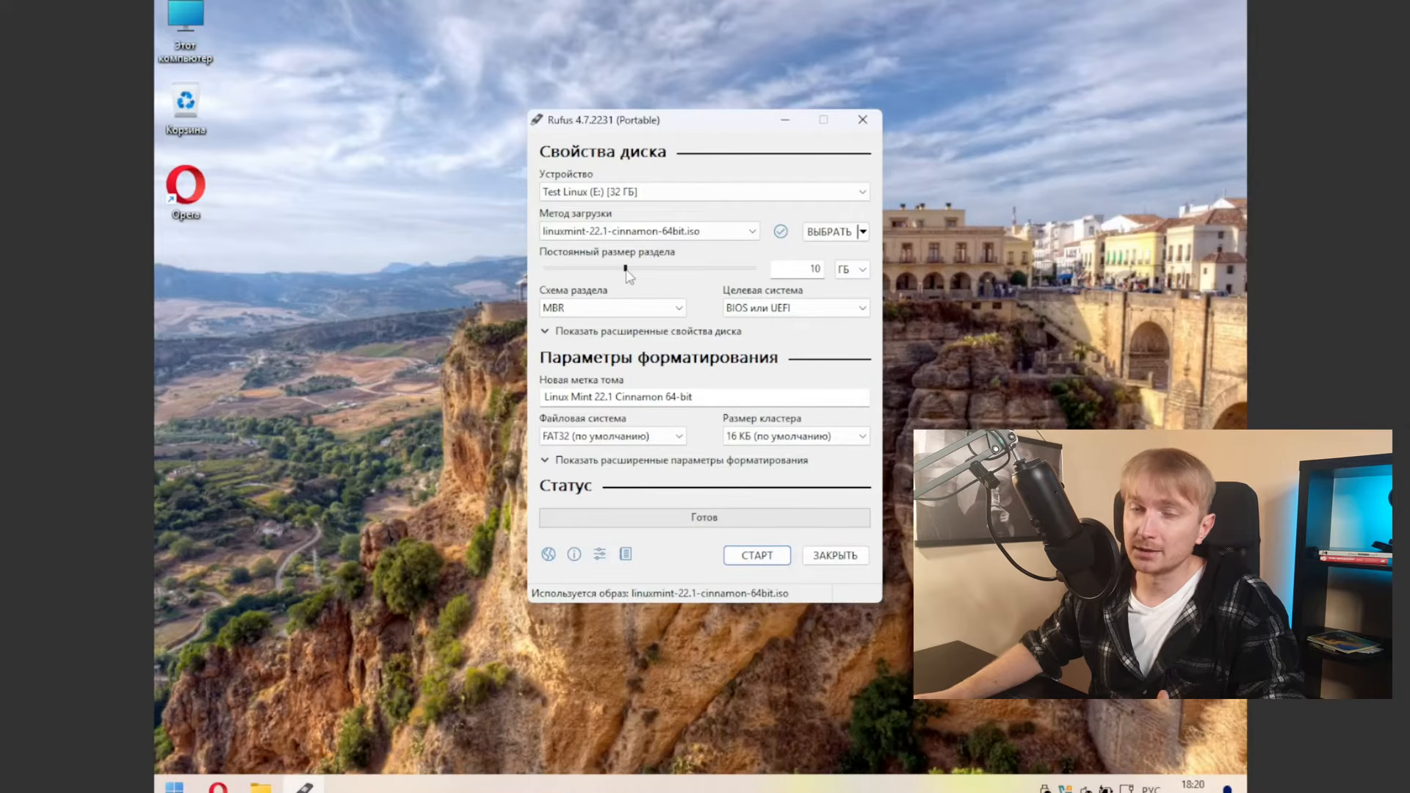
pyautogui.moveTo(626, 276); pyautogui.dragTo(545, 271)
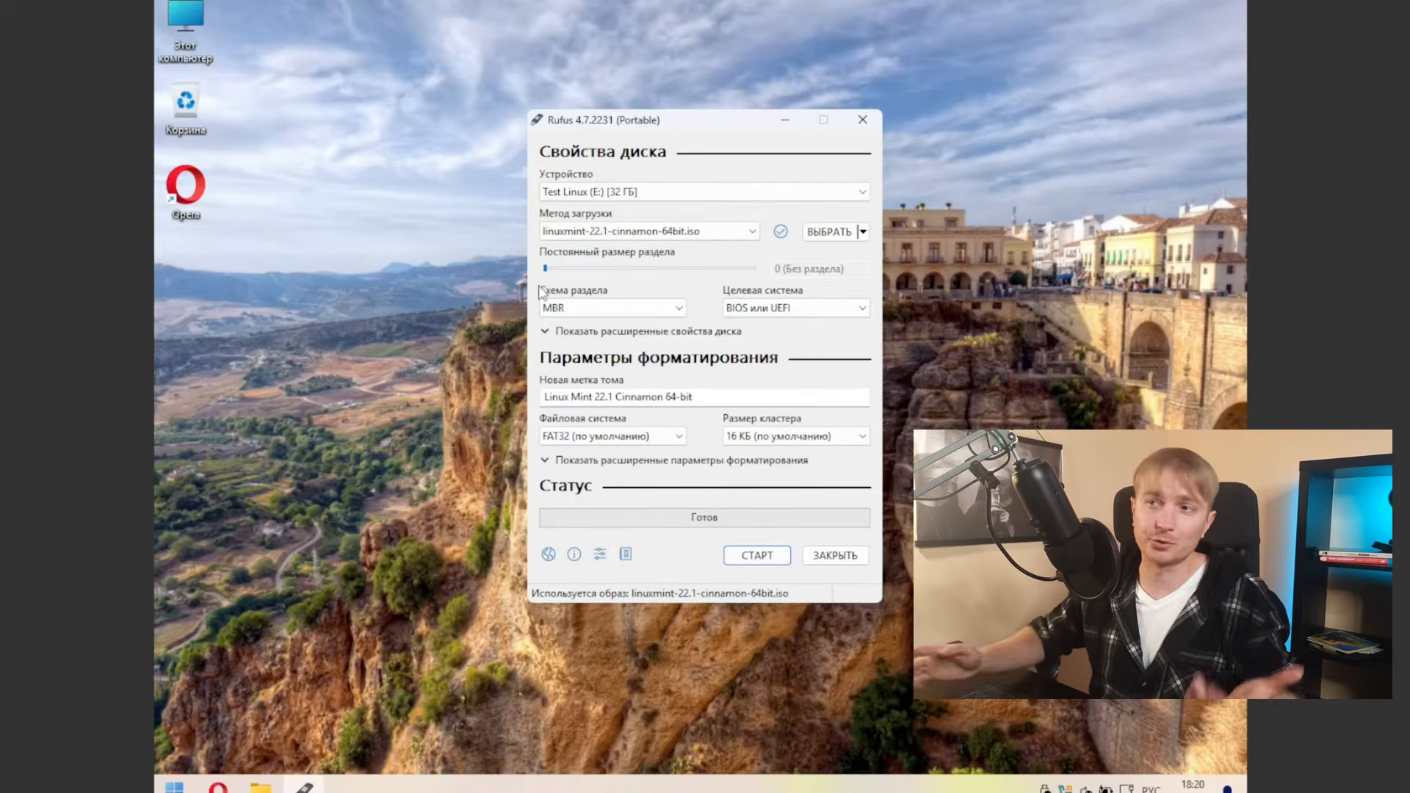
pyautogui.click(665, 310)
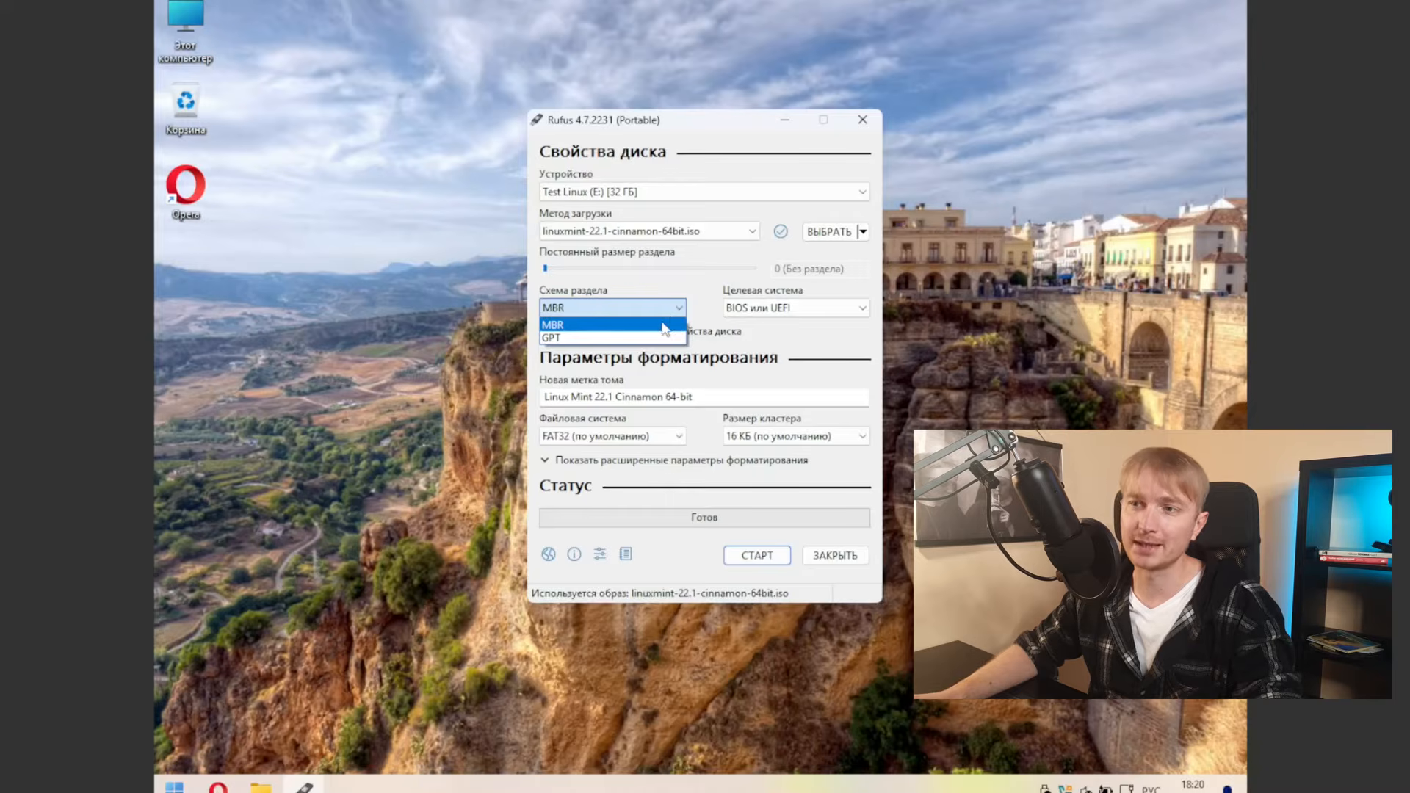
pyautogui.click(665, 326)
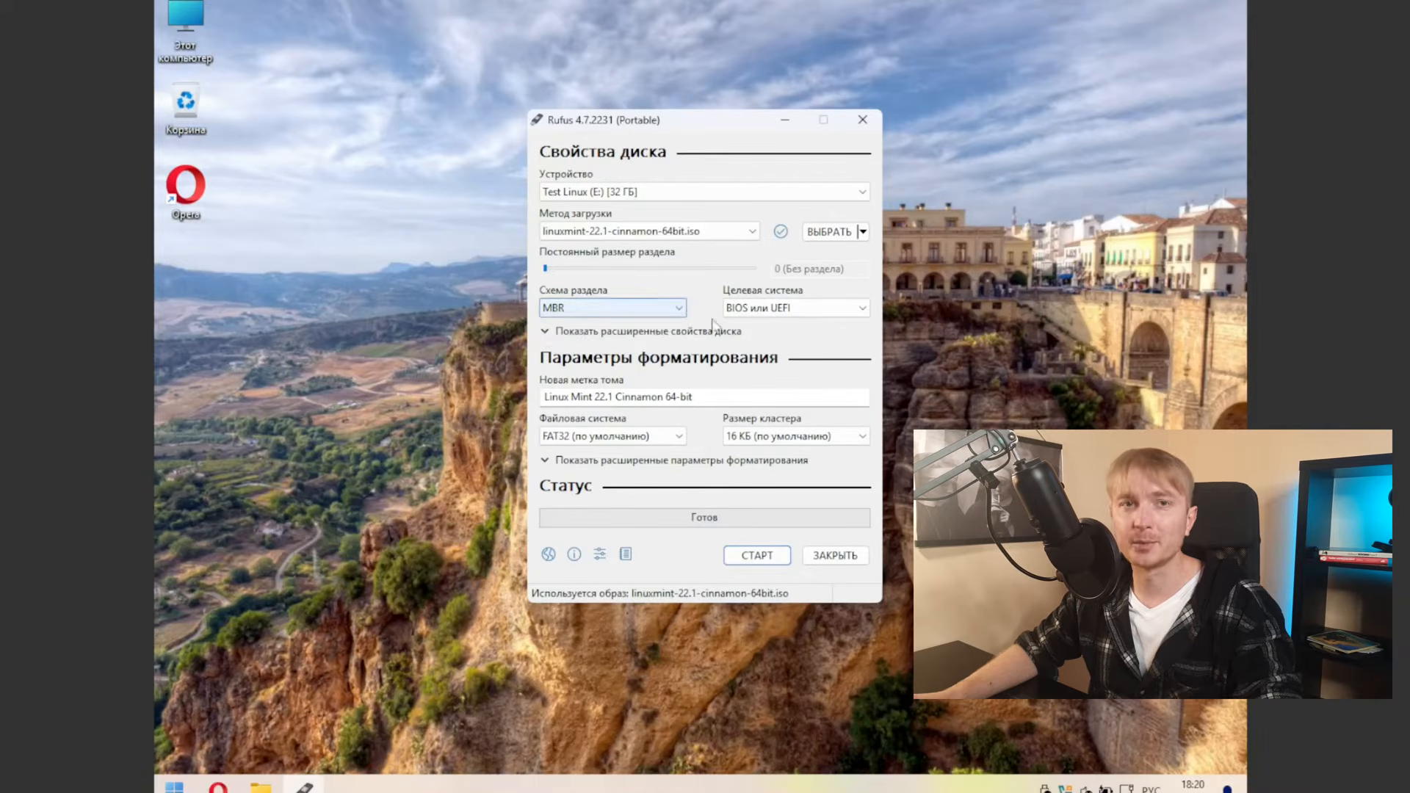
pyautogui.click(850, 313)
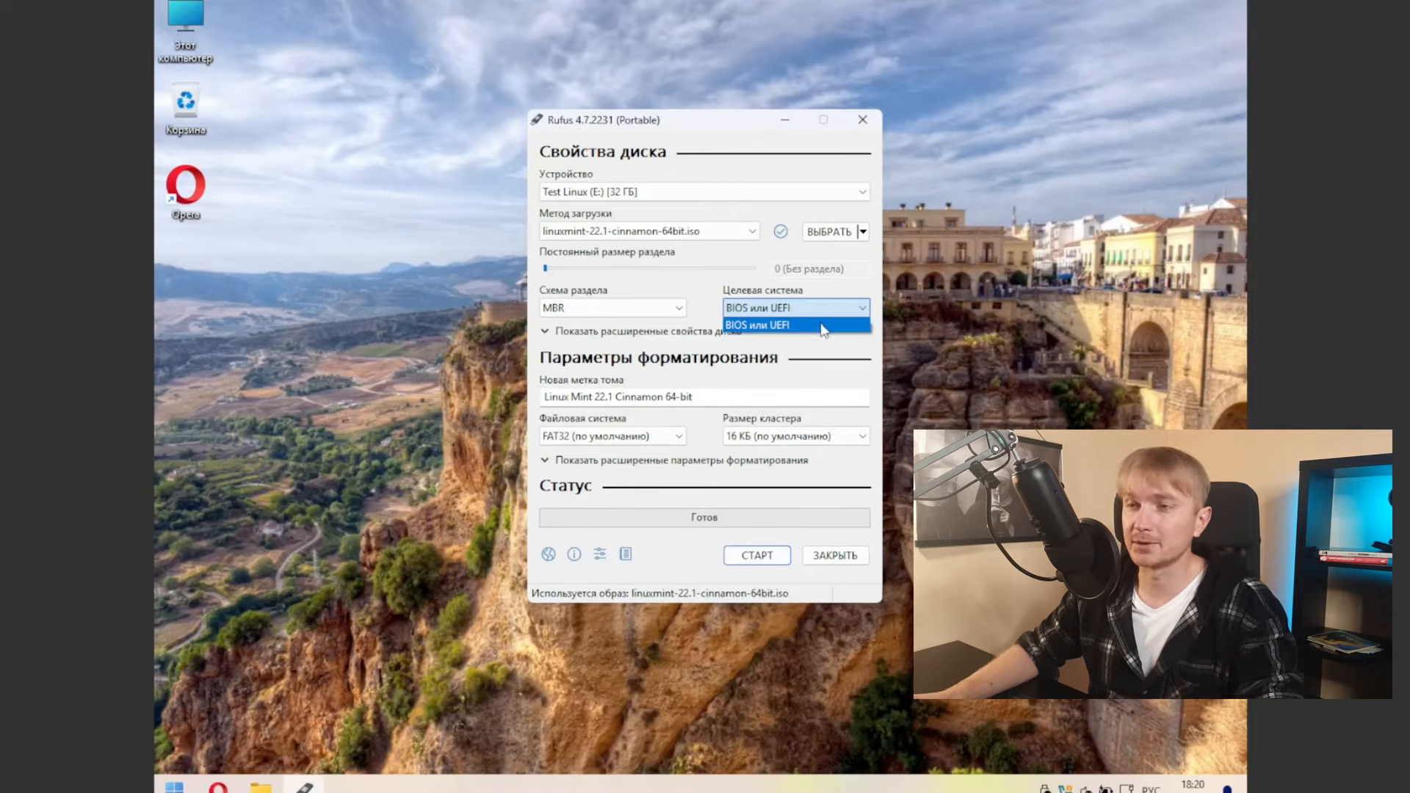
pyautogui.click(712, 290)
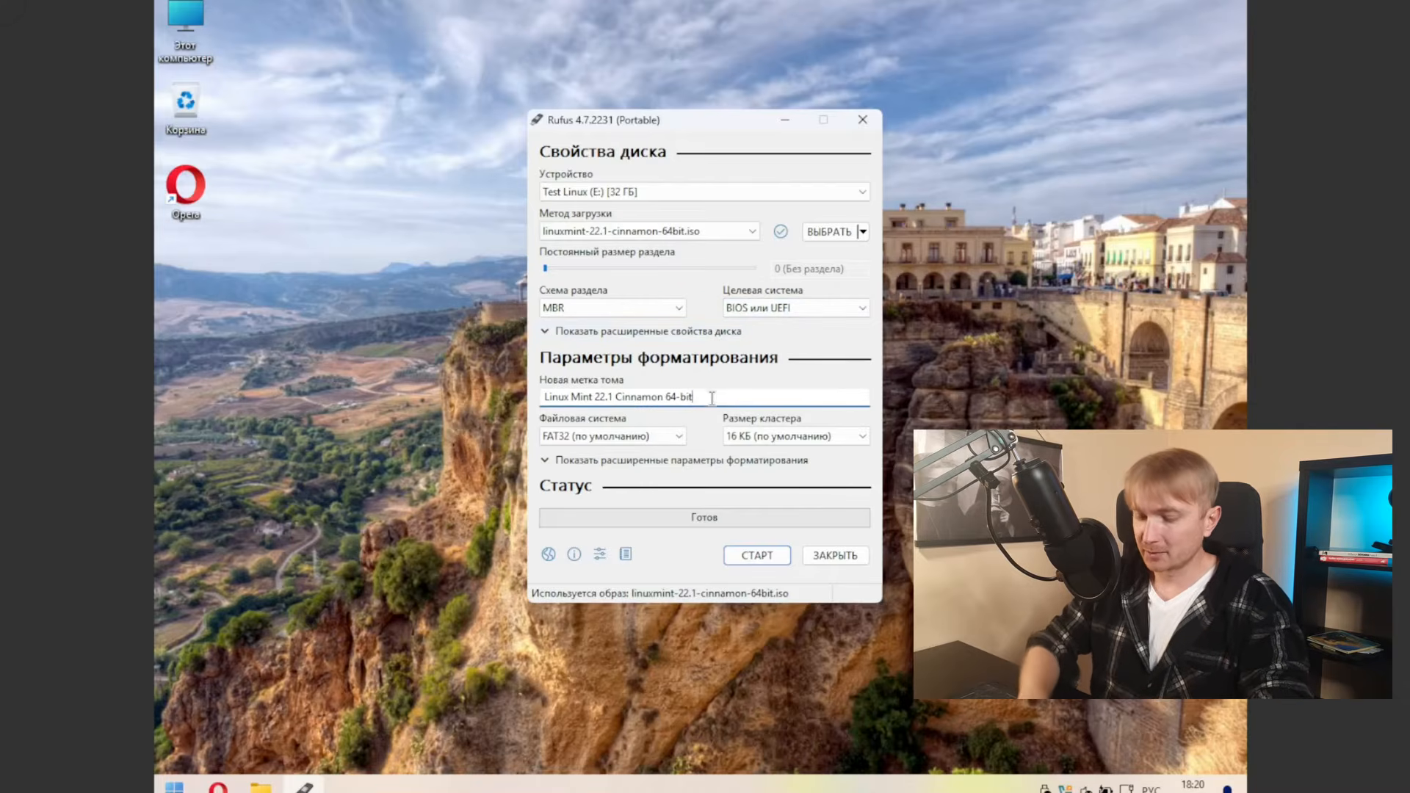
# Step: Replace the 'Linux Mint 22.1 Cinnamon 64-bit' volume label with 'Linux'
pyautogui.moveTo(711, 396); pyautogui.dragTo(545, 398)
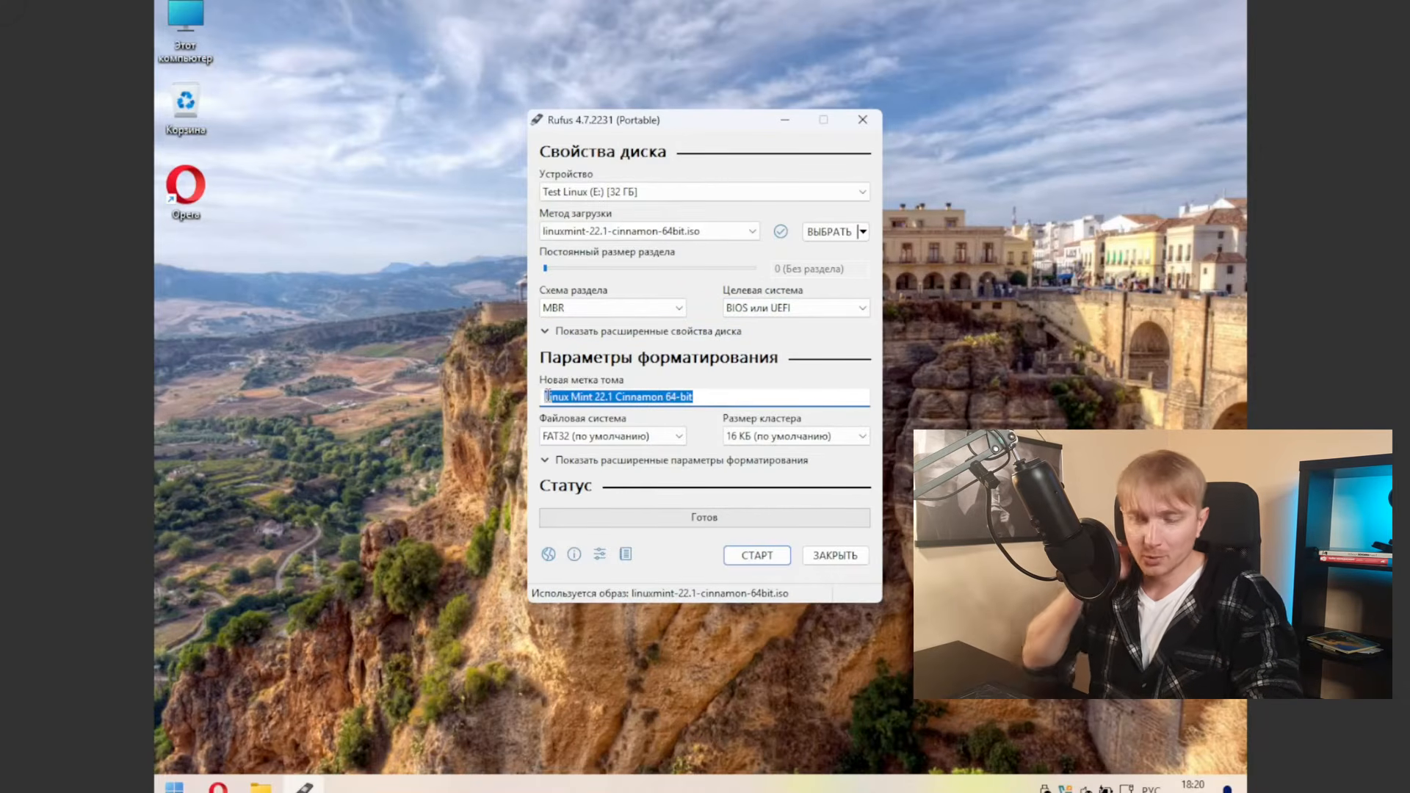
pyautogui.write('Дштгч')
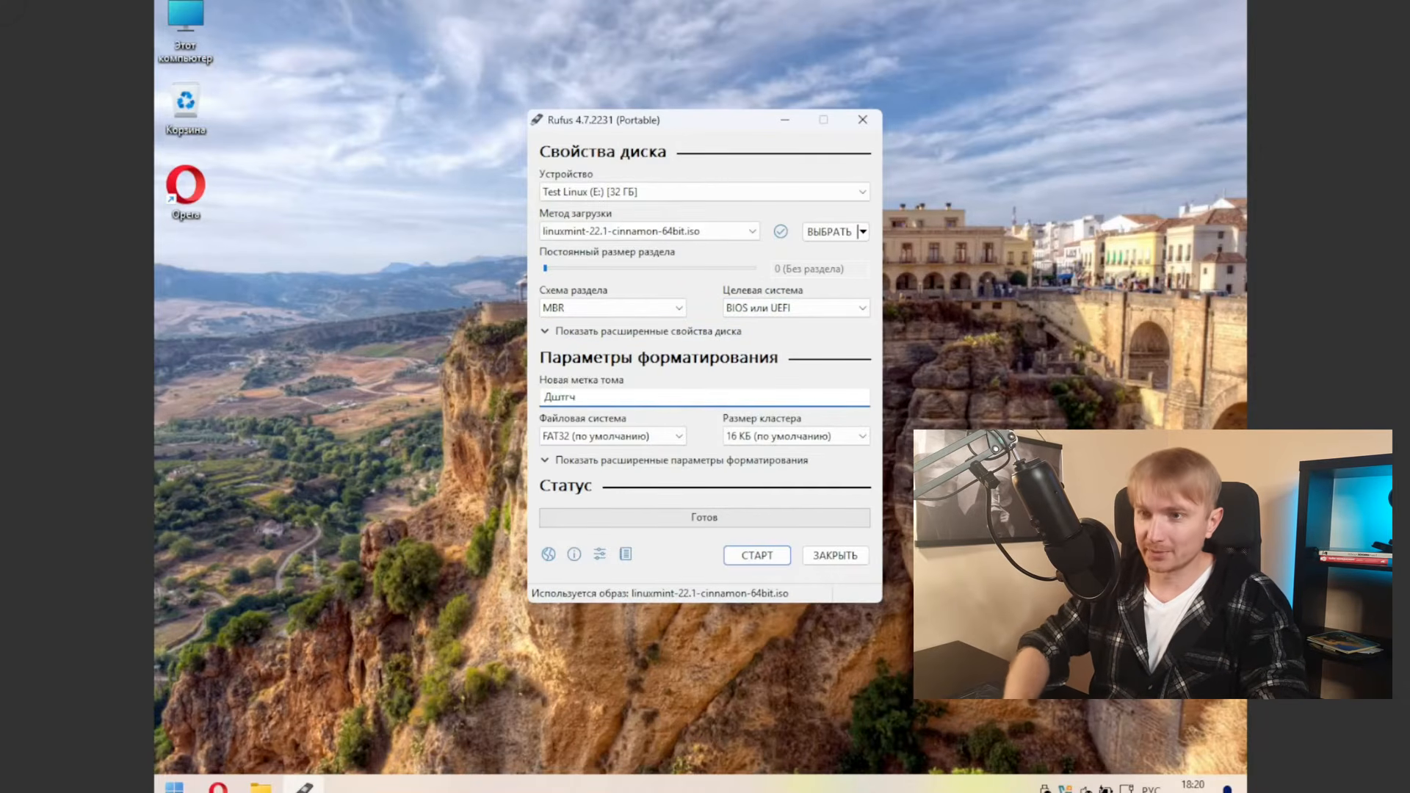
pyautogui.write('ш')
pyautogui.press('BackSpace')
pyautogui.press('BackSpace')
pyautogui.hotkey('alt', 'shift')
pyautogui.write('Linux')
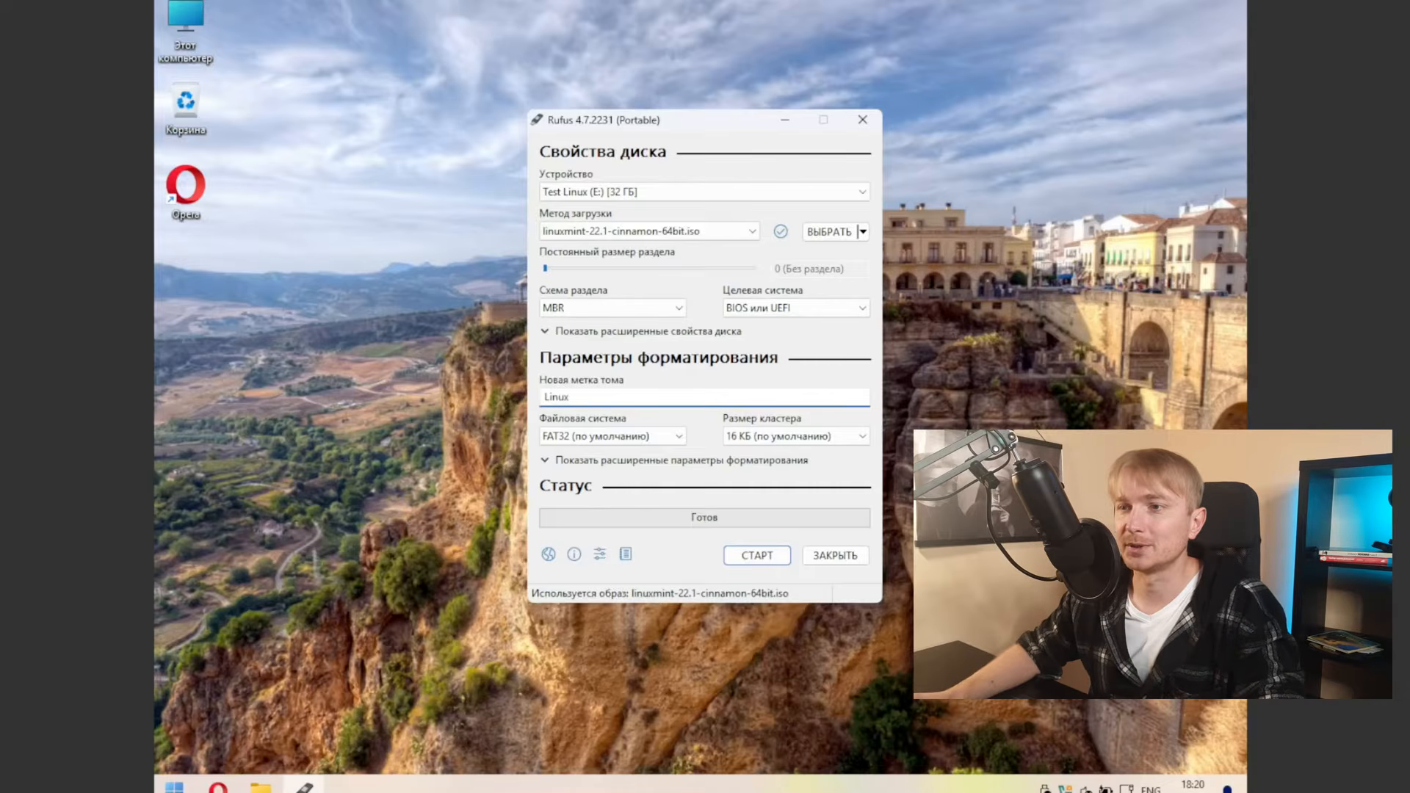
# Step: Start writing in ISO image mode, allowing the Syslinux download and confirming the drive erase
pyautogui.click(760, 560)
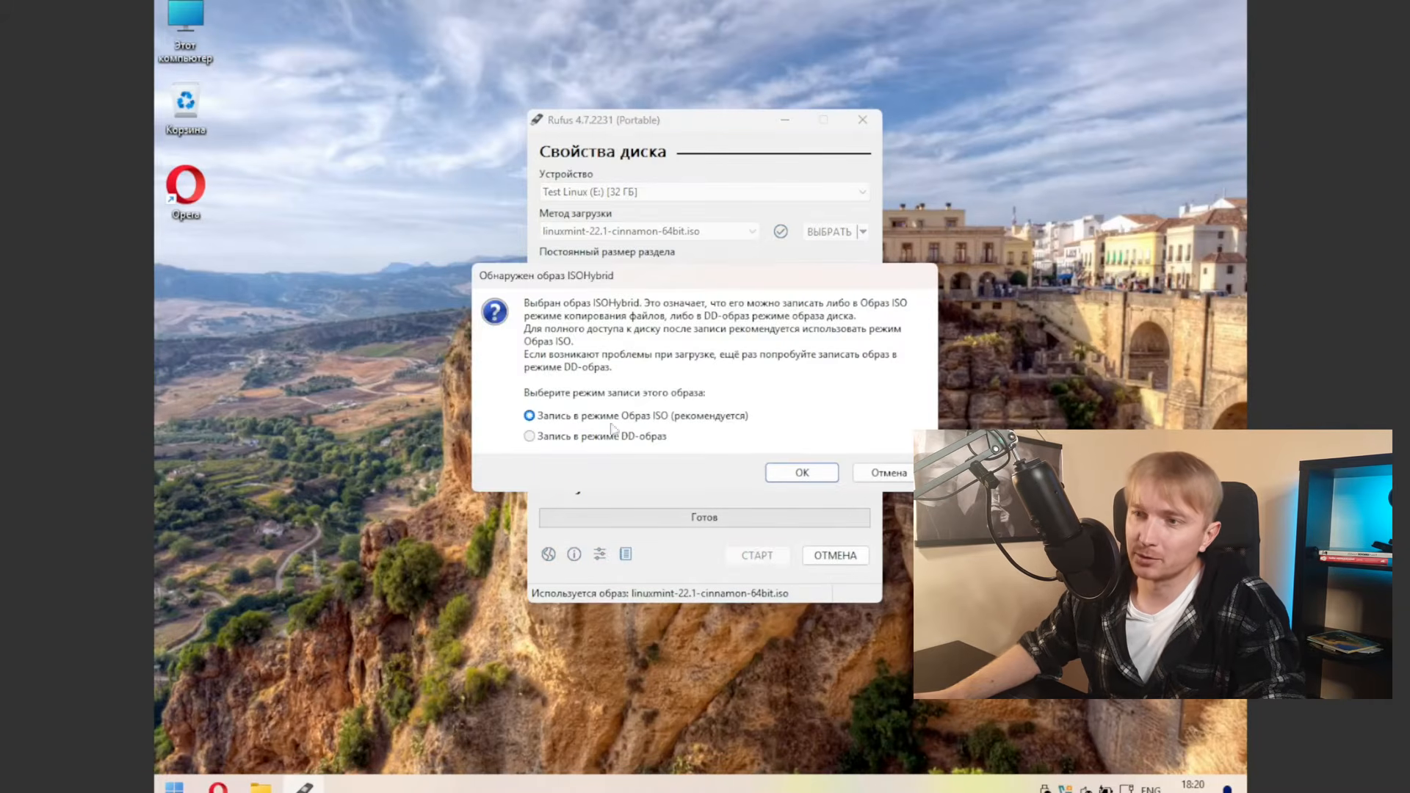
pyautogui.click(807, 474)
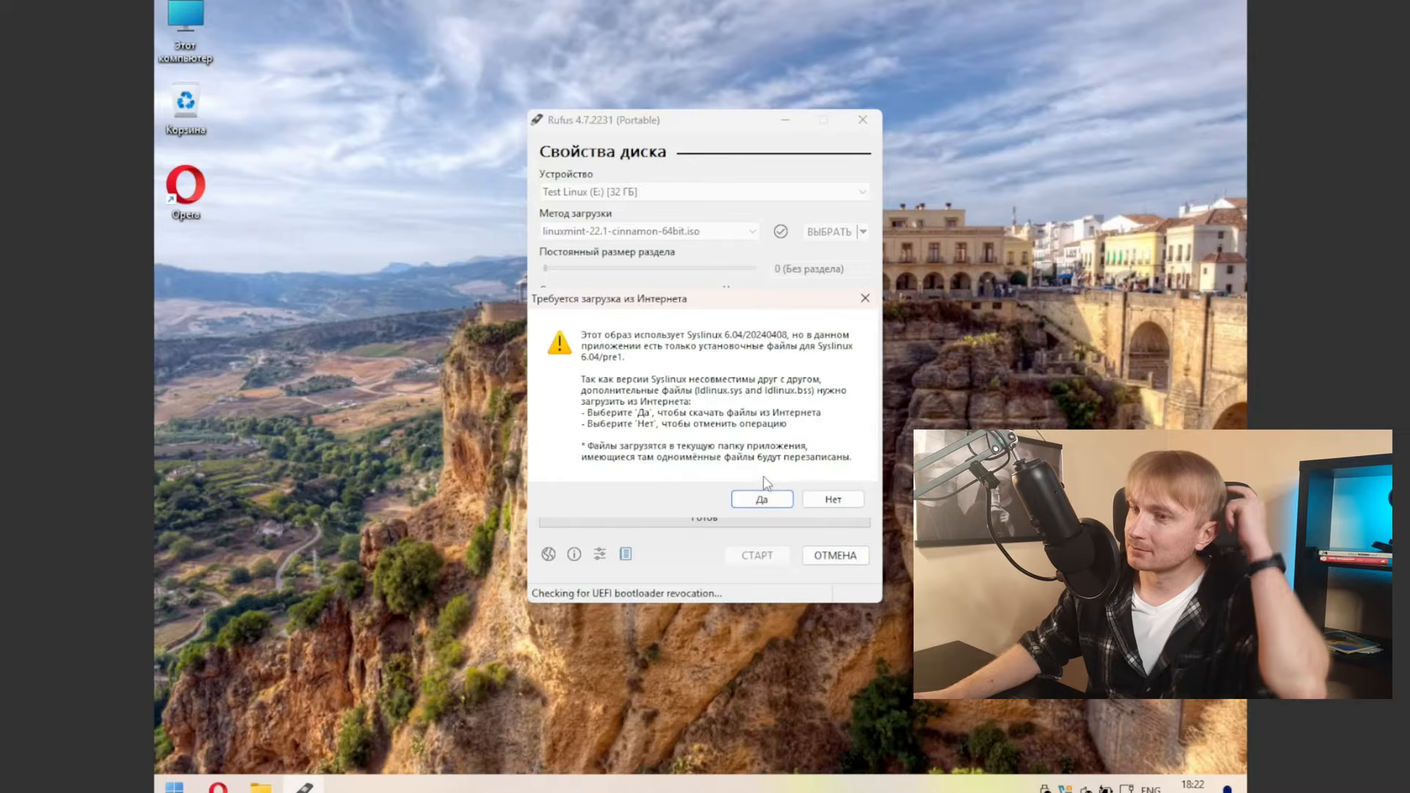
pyautogui.click(766, 499)
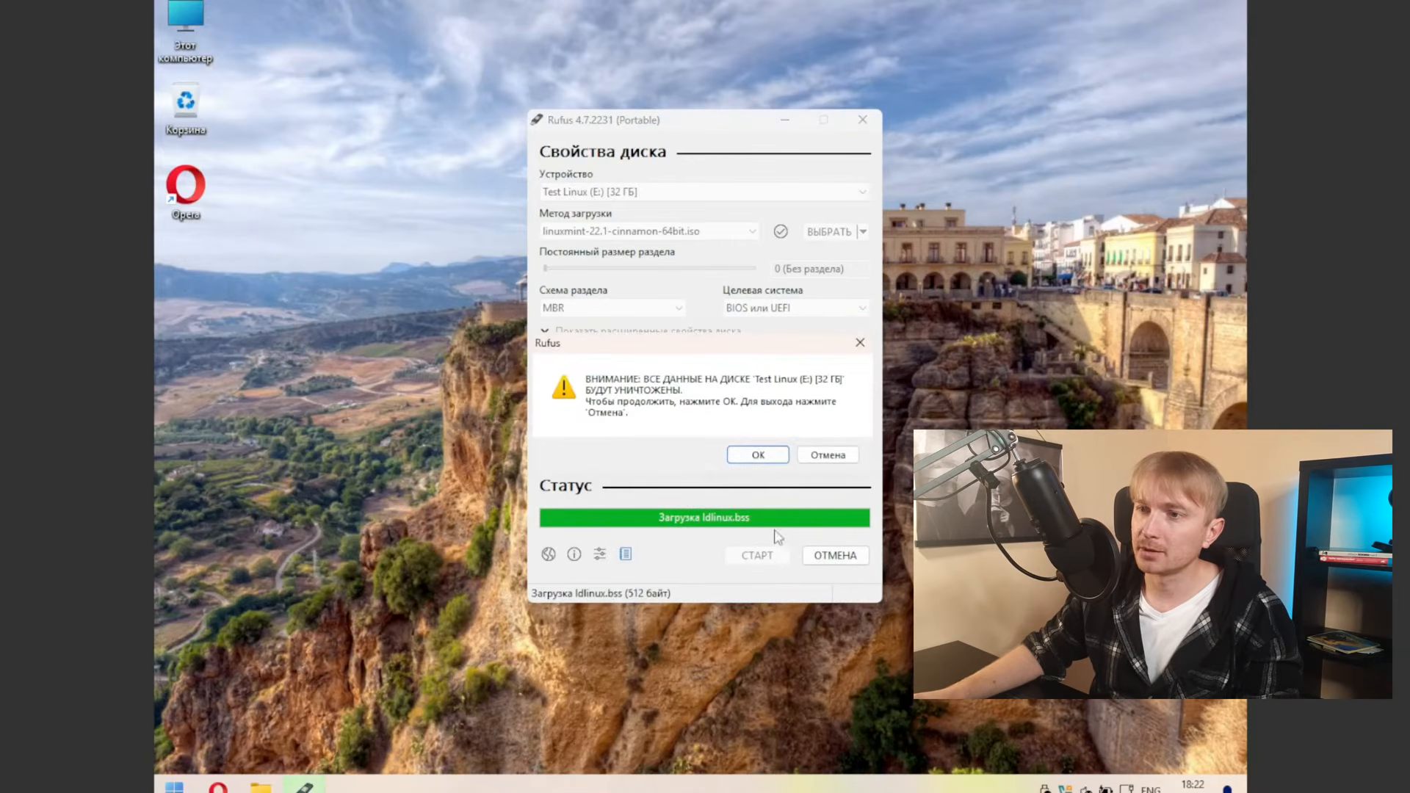
pyautogui.click(757, 454)
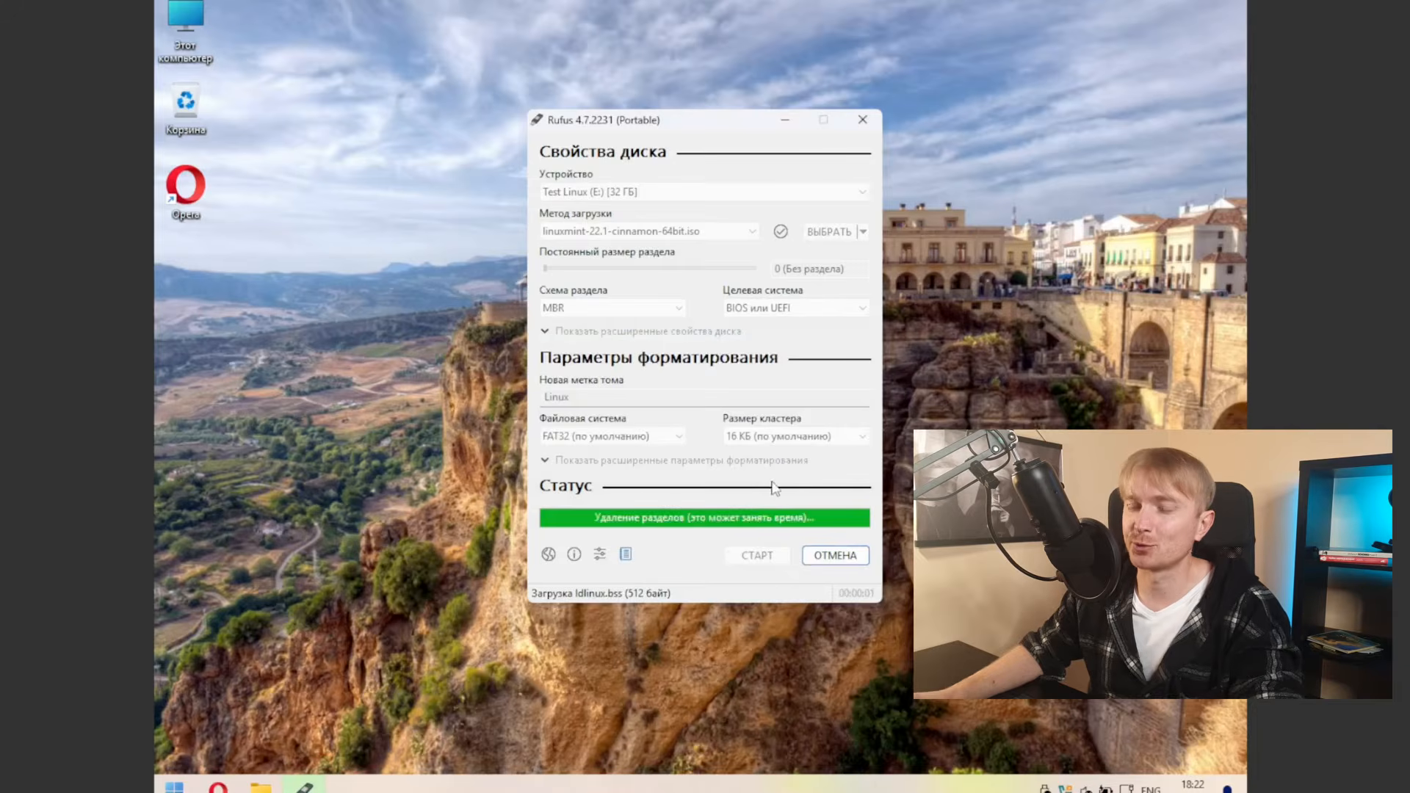
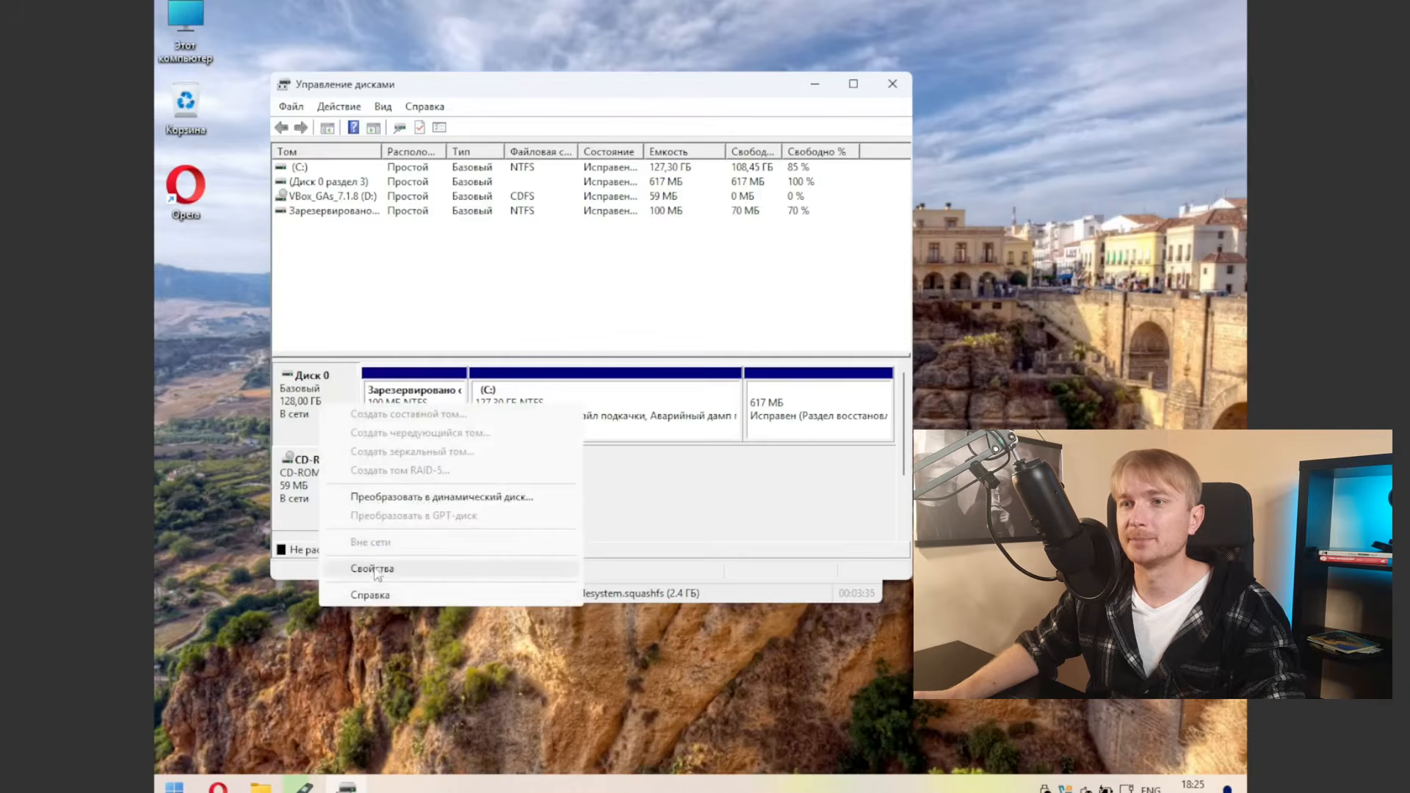
# Step: Check Disk 0's partition style in its properties on both machines: the 128 GB disk is MBR
pyautogui.click(374, 570)
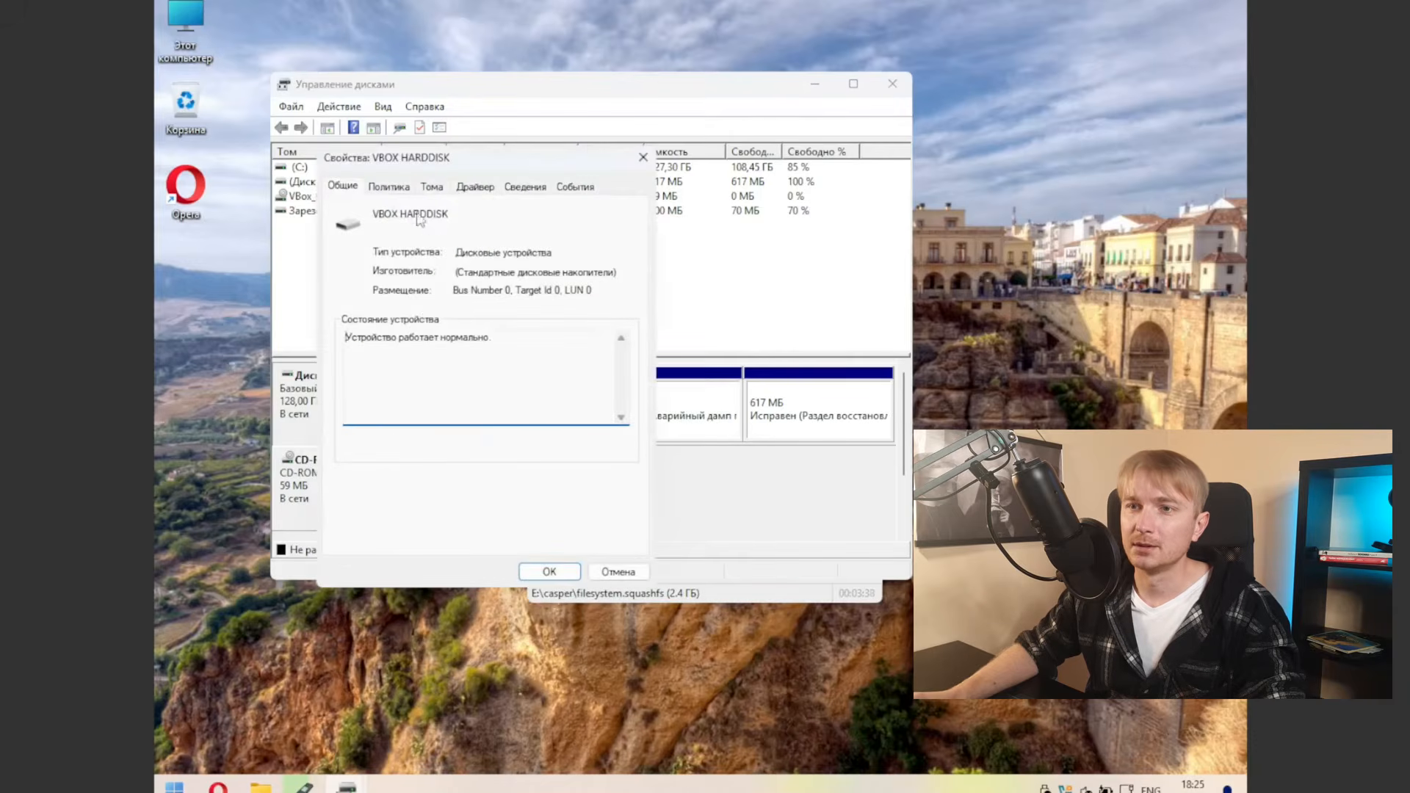
pyautogui.click(434, 189)
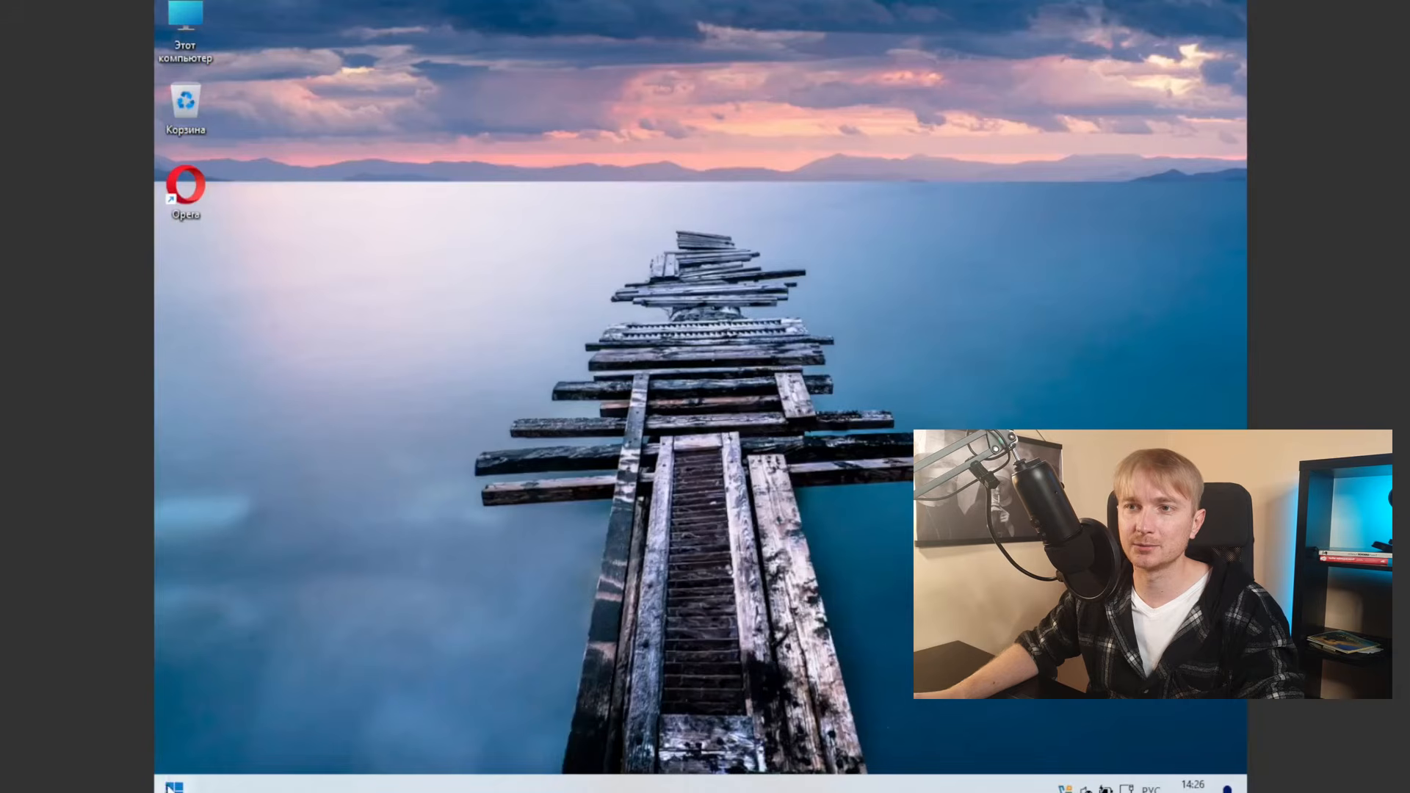
pyautogui.rightClick(174, 787)
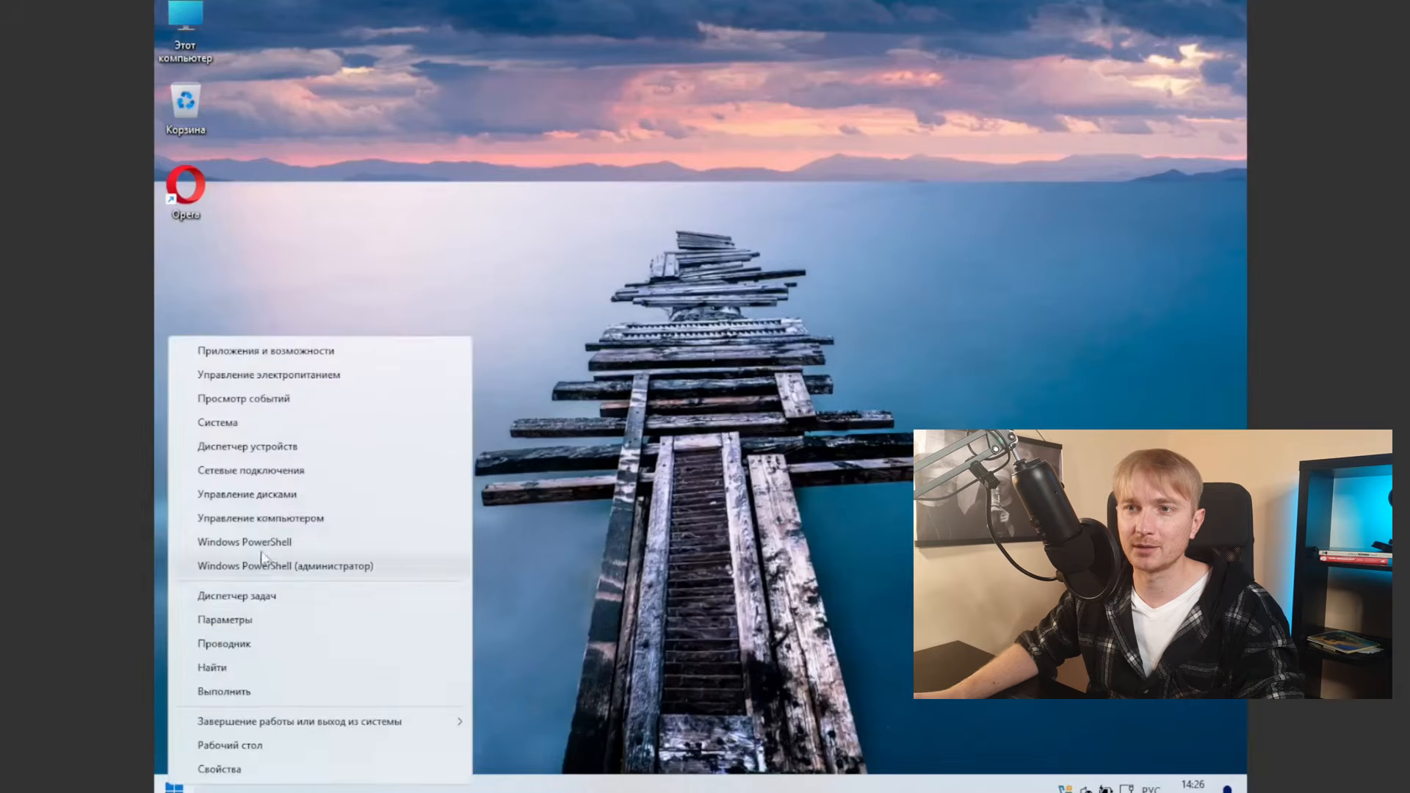
pyautogui.click(228, 501)
pyautogui.rightClick(323, 396)
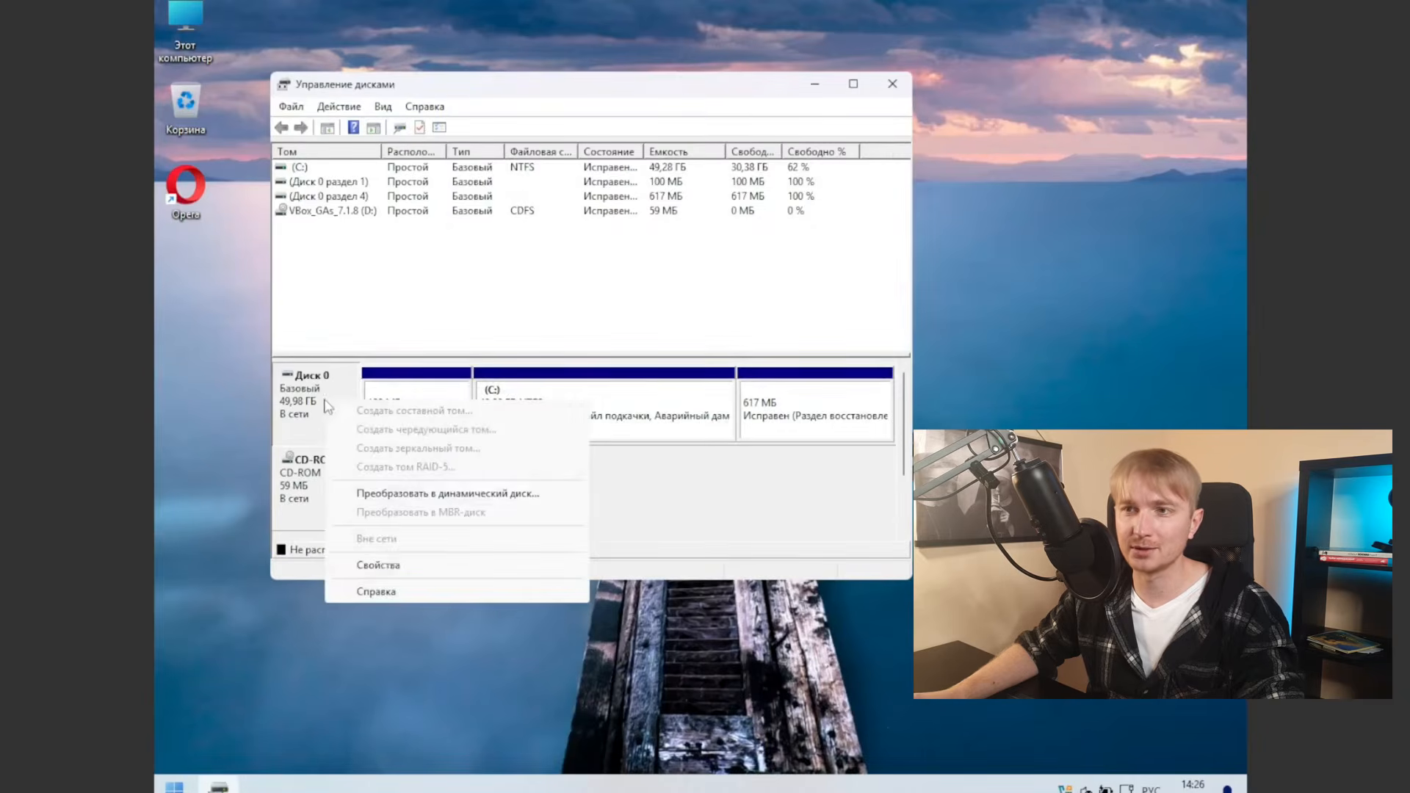
pyautogui.click(382, 565)
pyautogui.click(410, 164)
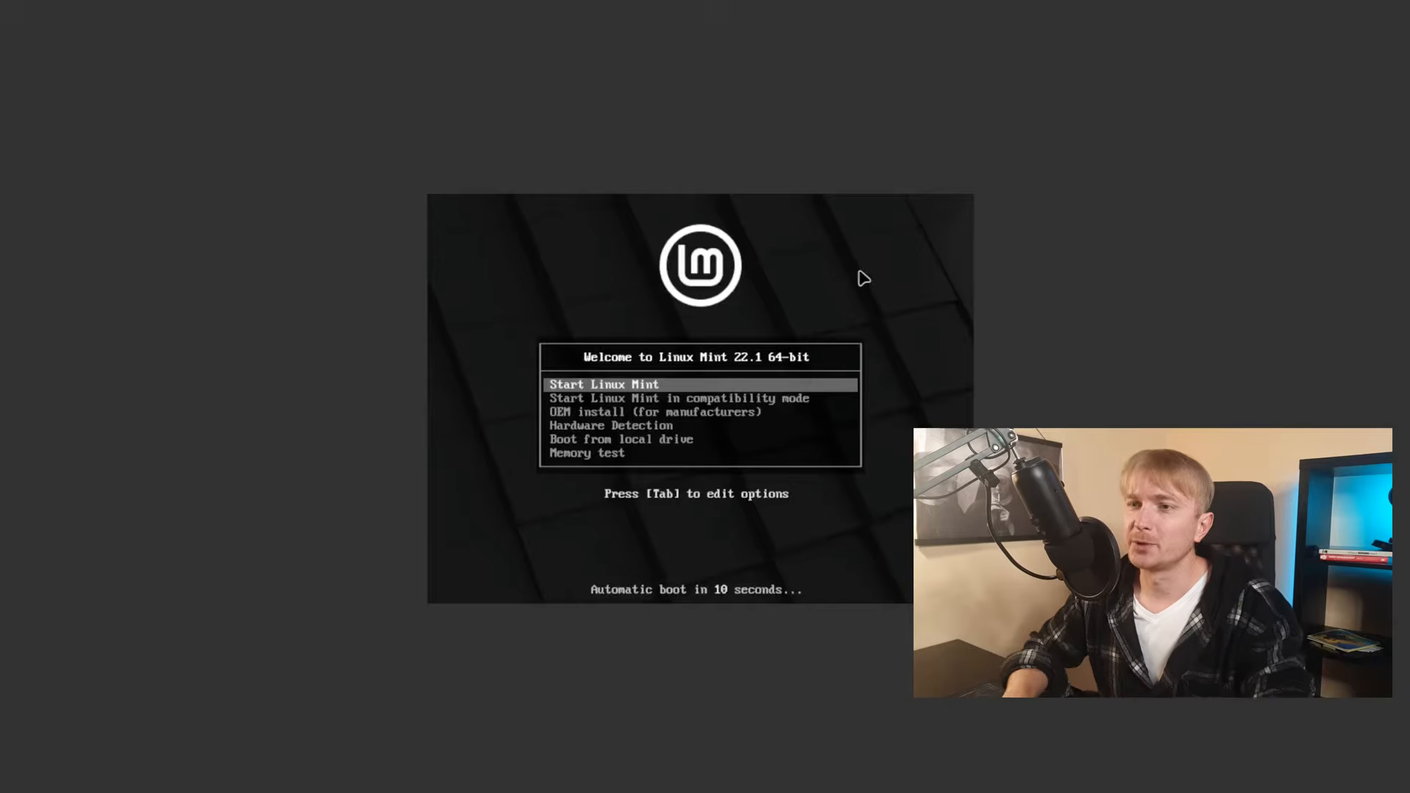
# Step: Browse the USB boot menu entries and boot Start Linux Mint
pyautogui.press('Down')
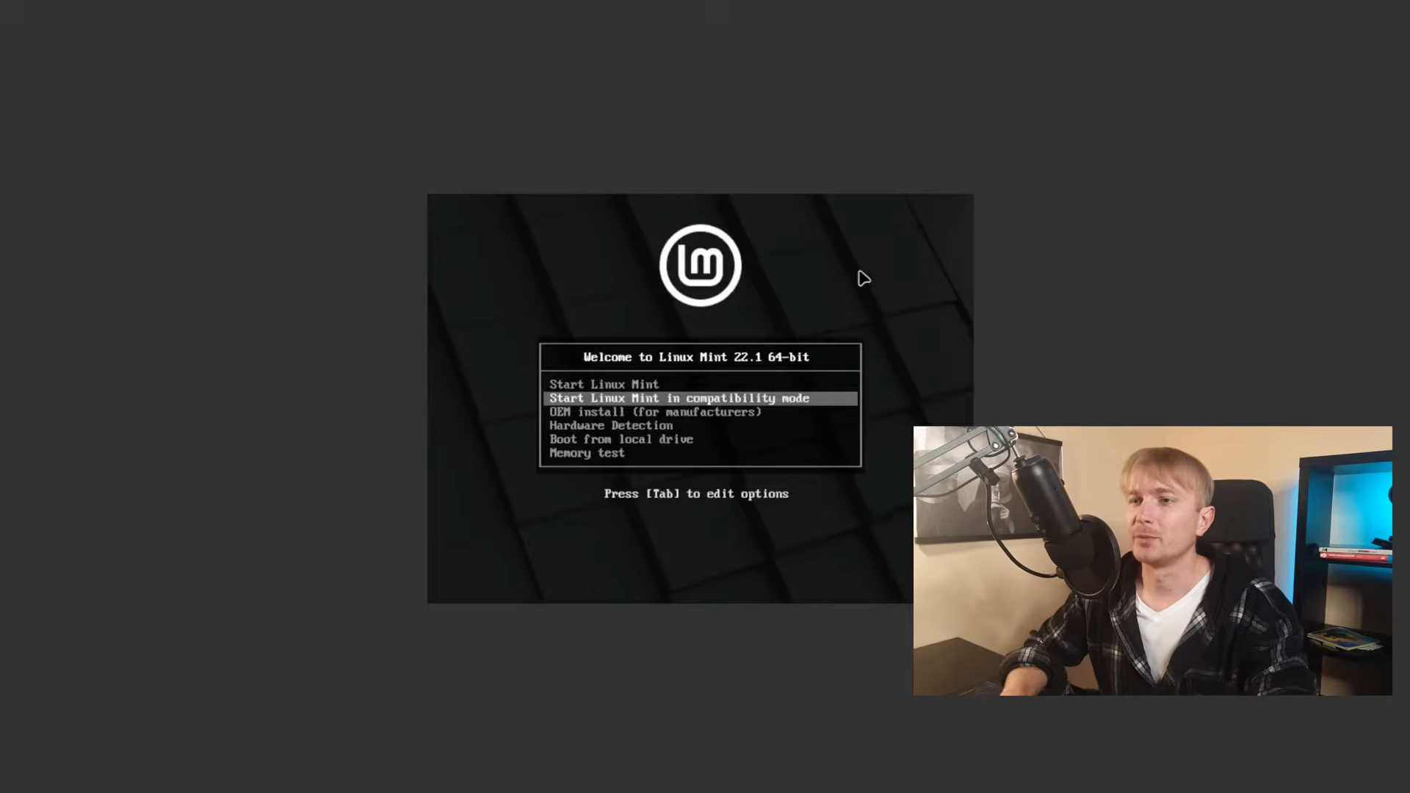
pyautogui.press('Up')
pyautogui.press('Down')
pyautogui.press('Down')
pyautogui.press('Down')
pyautogui.press('Down')
pyautogui.press('Down')
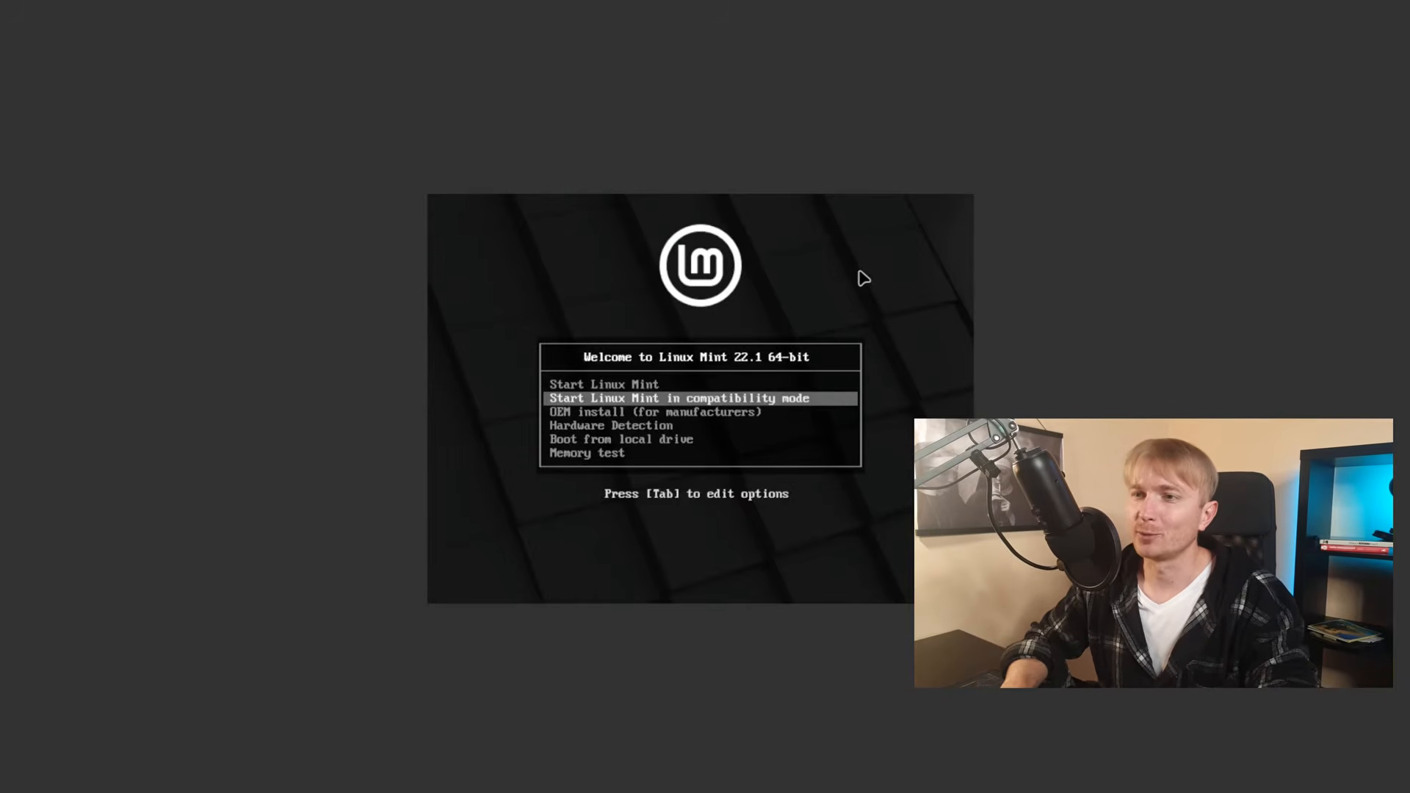
pyautogui.press('Up')
pyautogui.press('Up')
pyautogui.press('Up')
pyautogui.press('Up')
pyautogui.press('Up')
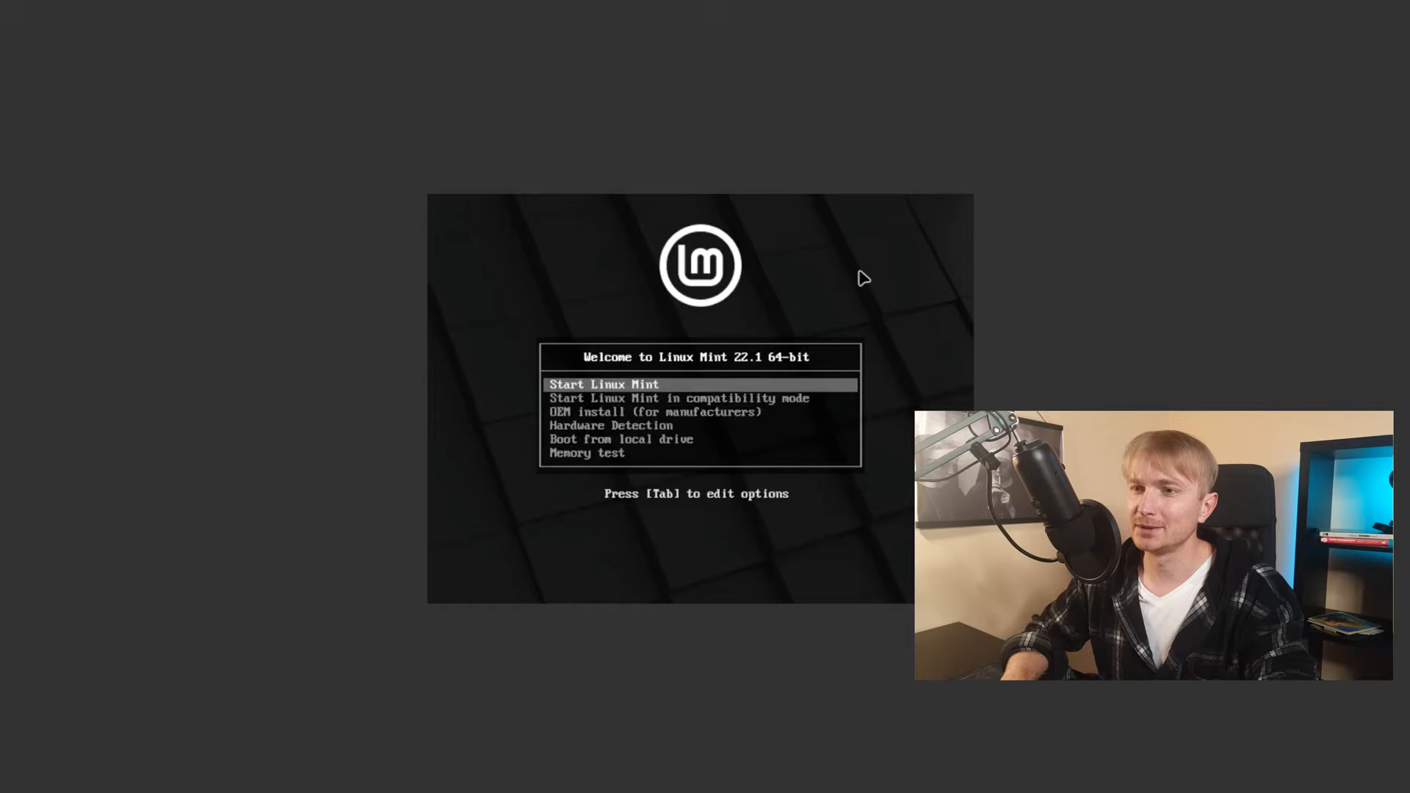
pyautogui.press('Down')
pyautogui.press('Down')
pyautogui.press('Down')
pyautogui.press('Down')
pyautogui.press('Down')
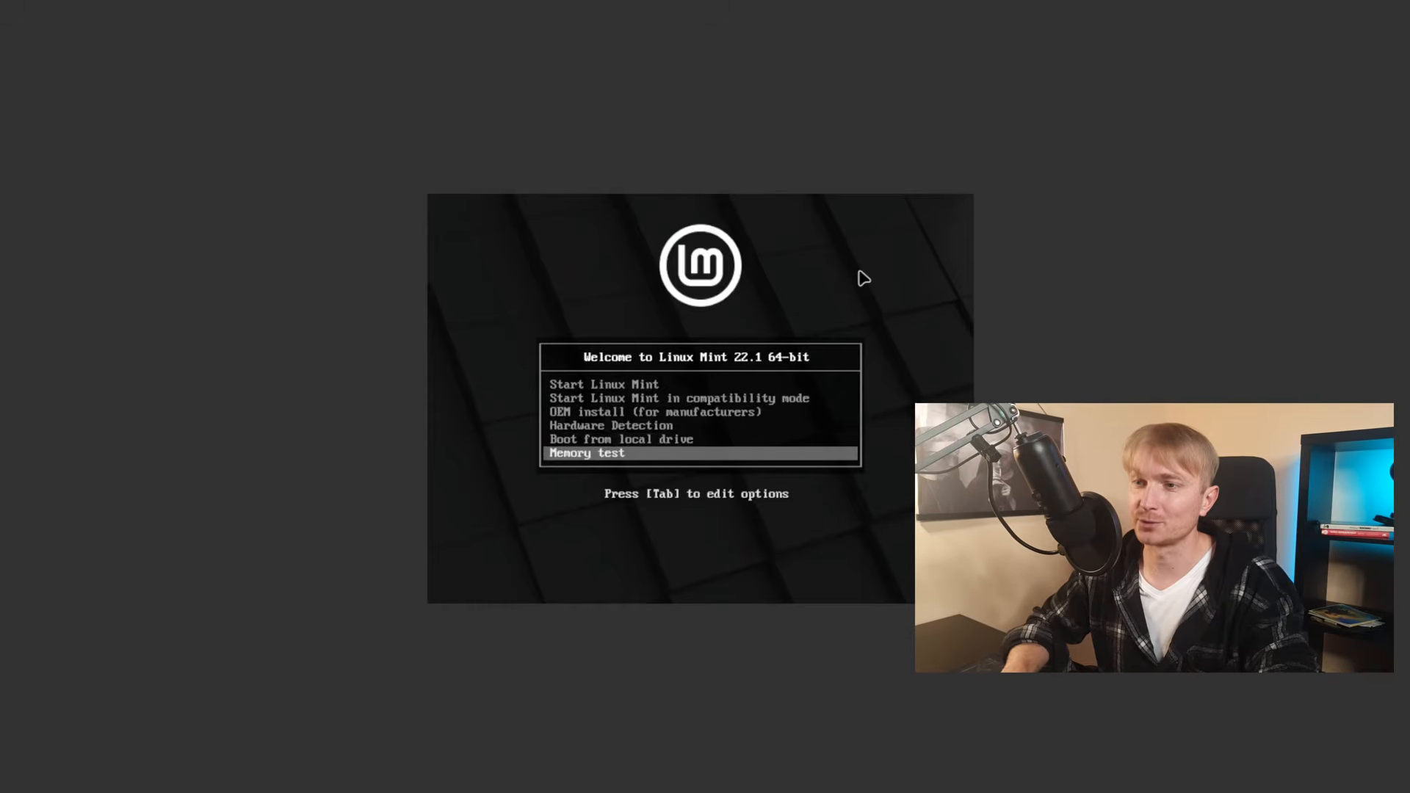
pyautogui.press('Up')
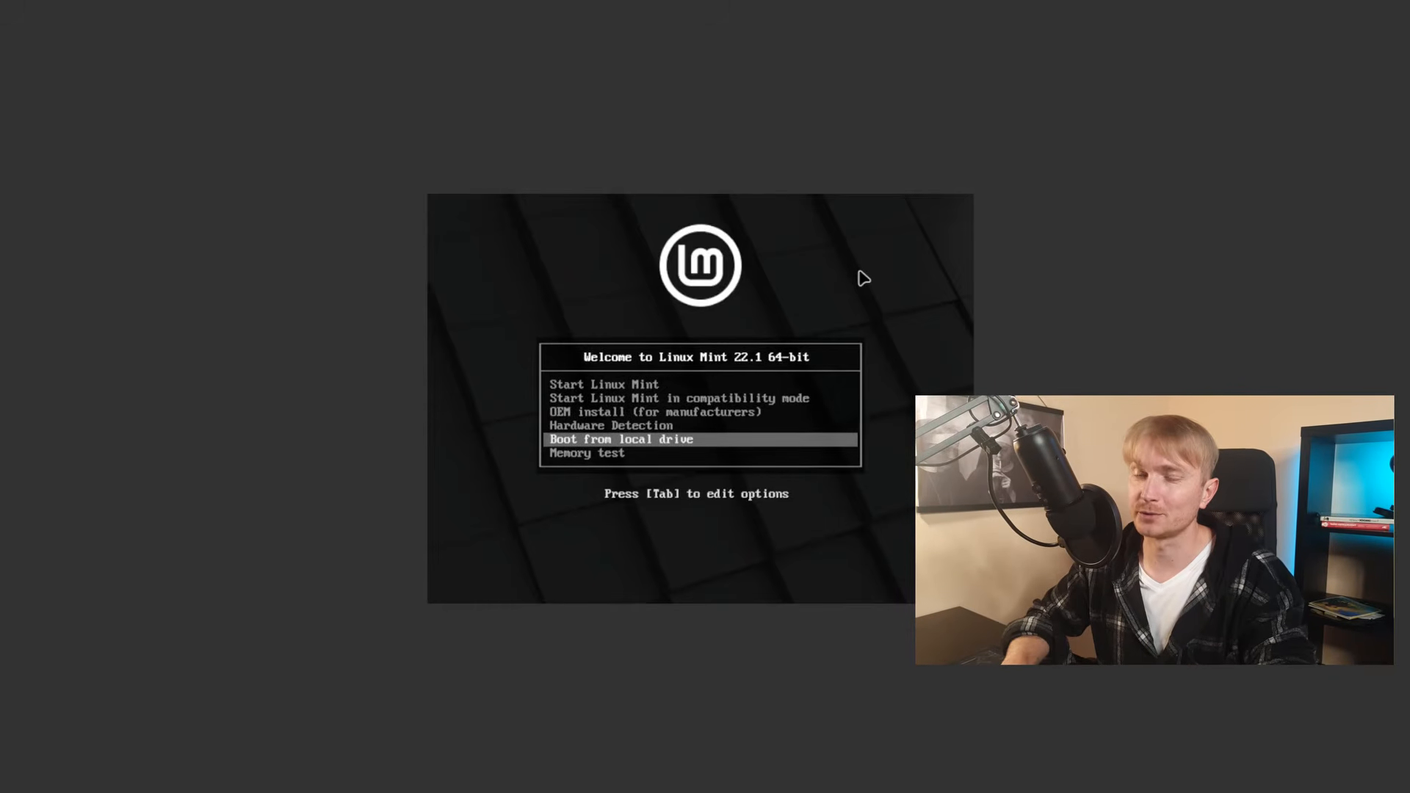
pyautogui.press('Up')
pyautogui.press('Up')
pyautogui.press('Up')
pyautogui.press('Up')
pyautogui.press('Return')
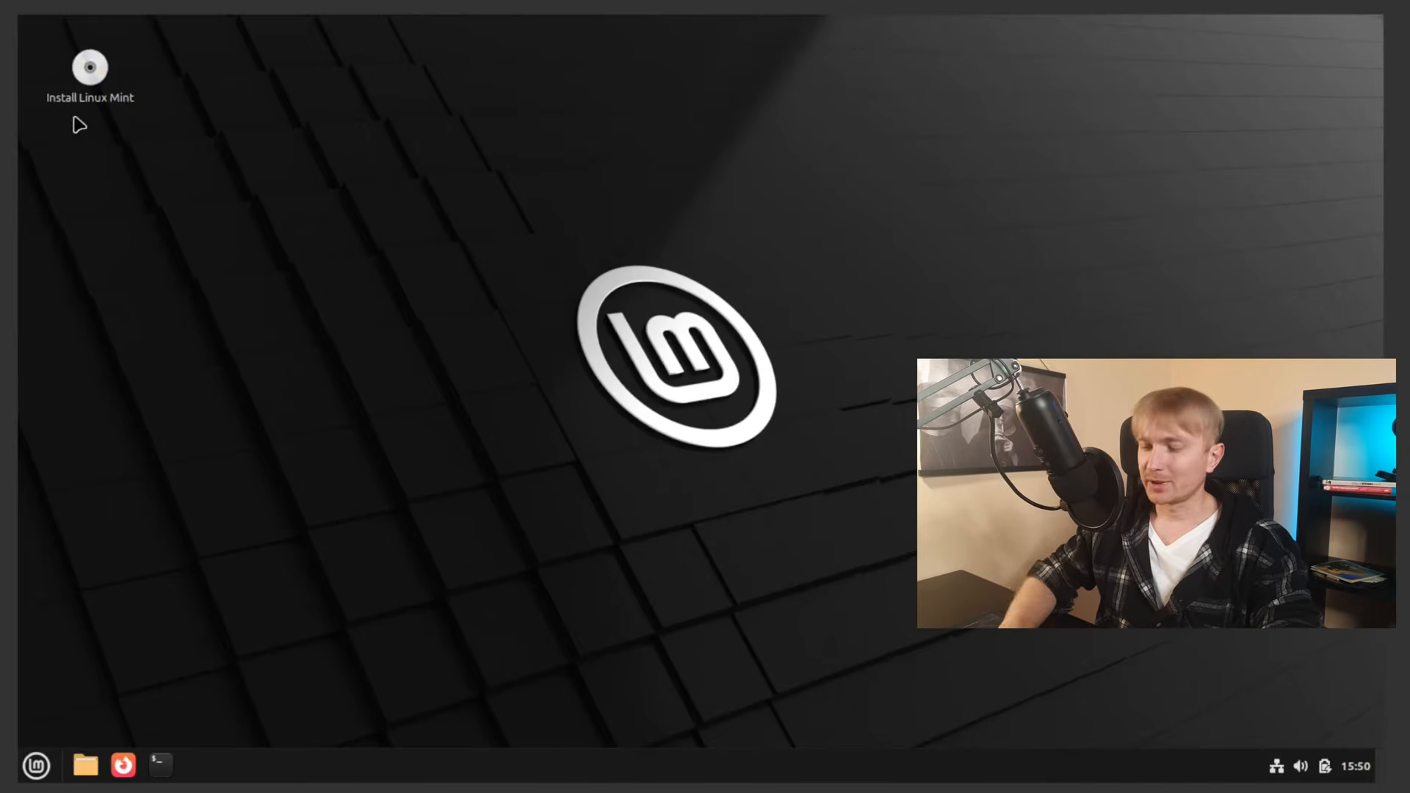
# Step: Launch Install Linux Mint, choose Русский as the installer language and continue
pyautogui.click(84, 99)
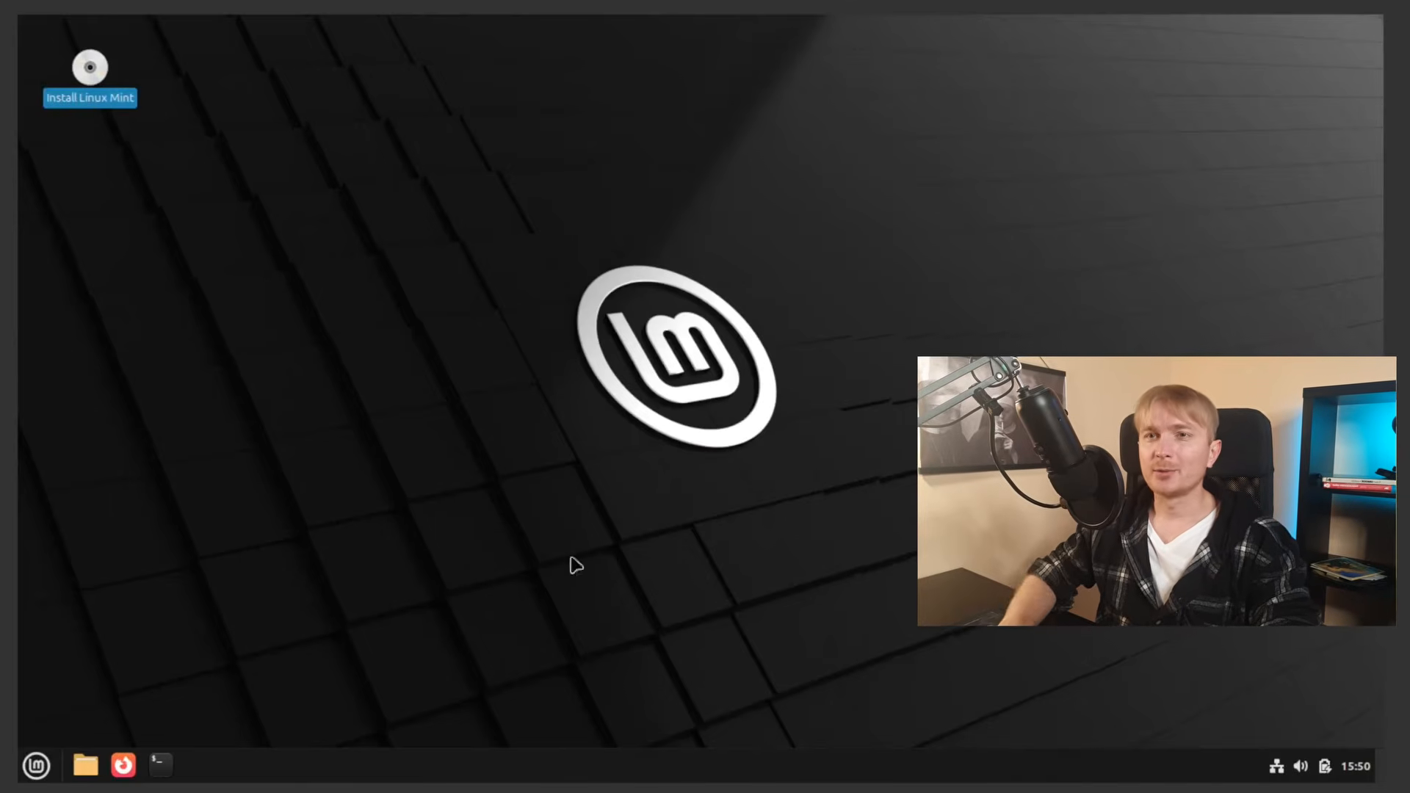
pyautogui.click(721, 576)
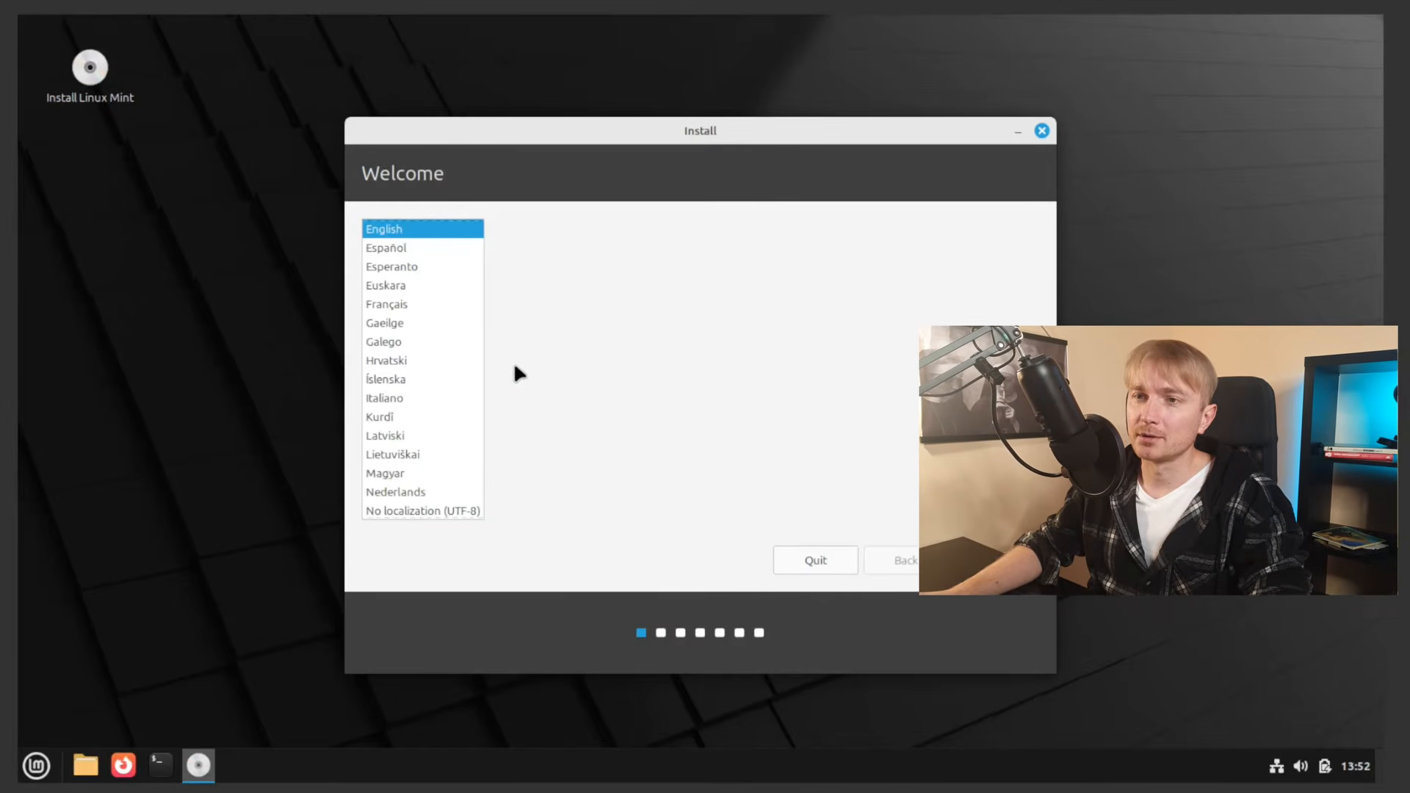
pyautogui.scroll(-5, 446, 316)
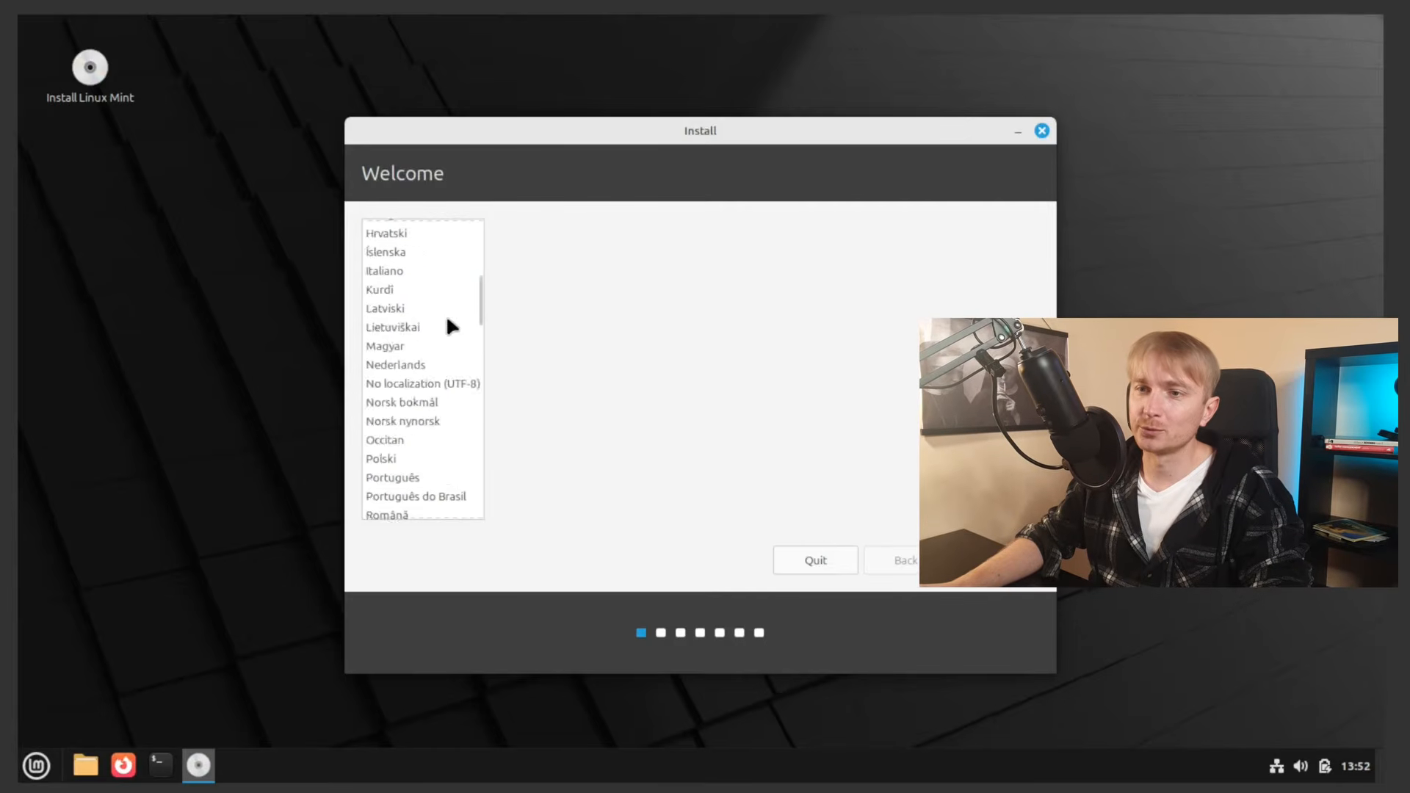
pyautogui.scroll(-5, 440, 396)
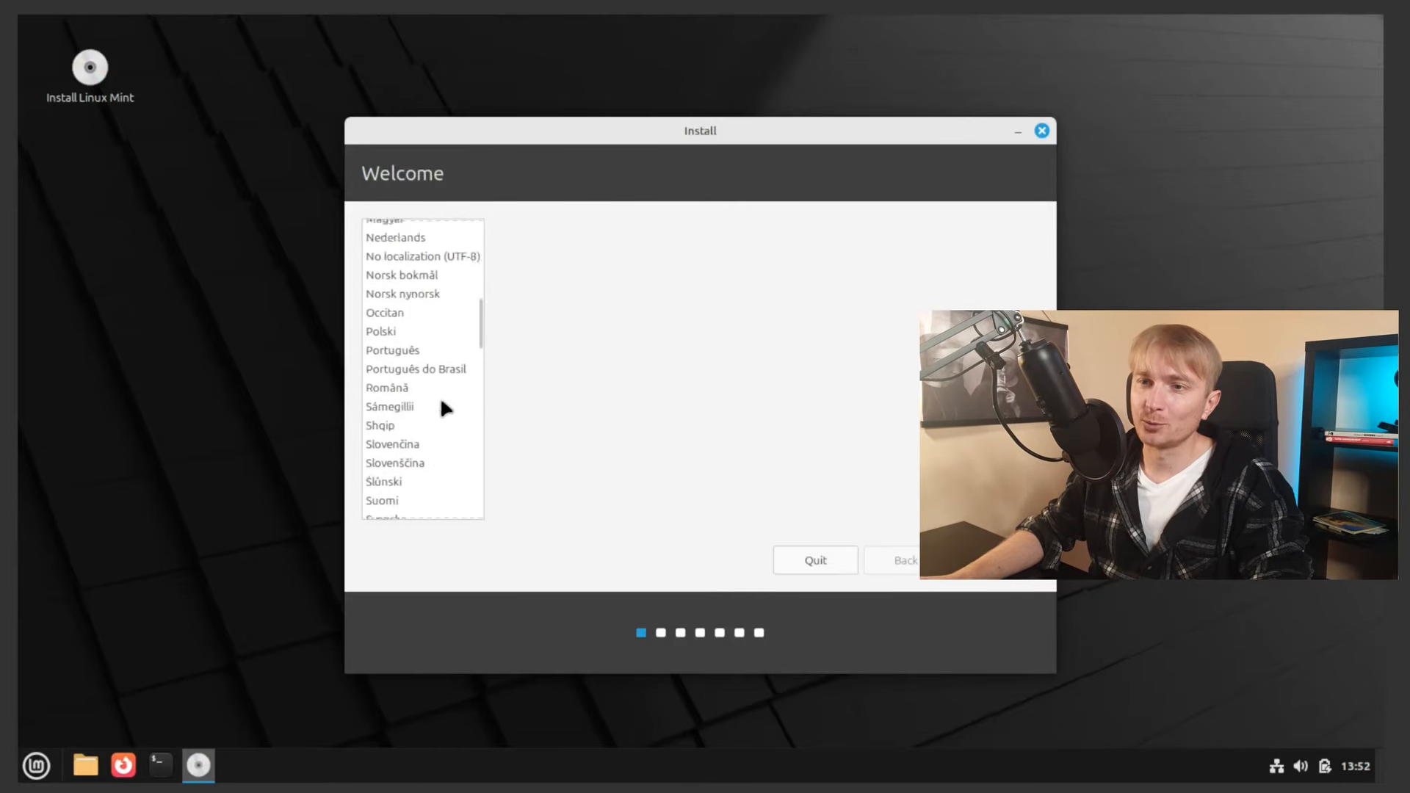
pyautogui.scroll(-1, 434, 407)
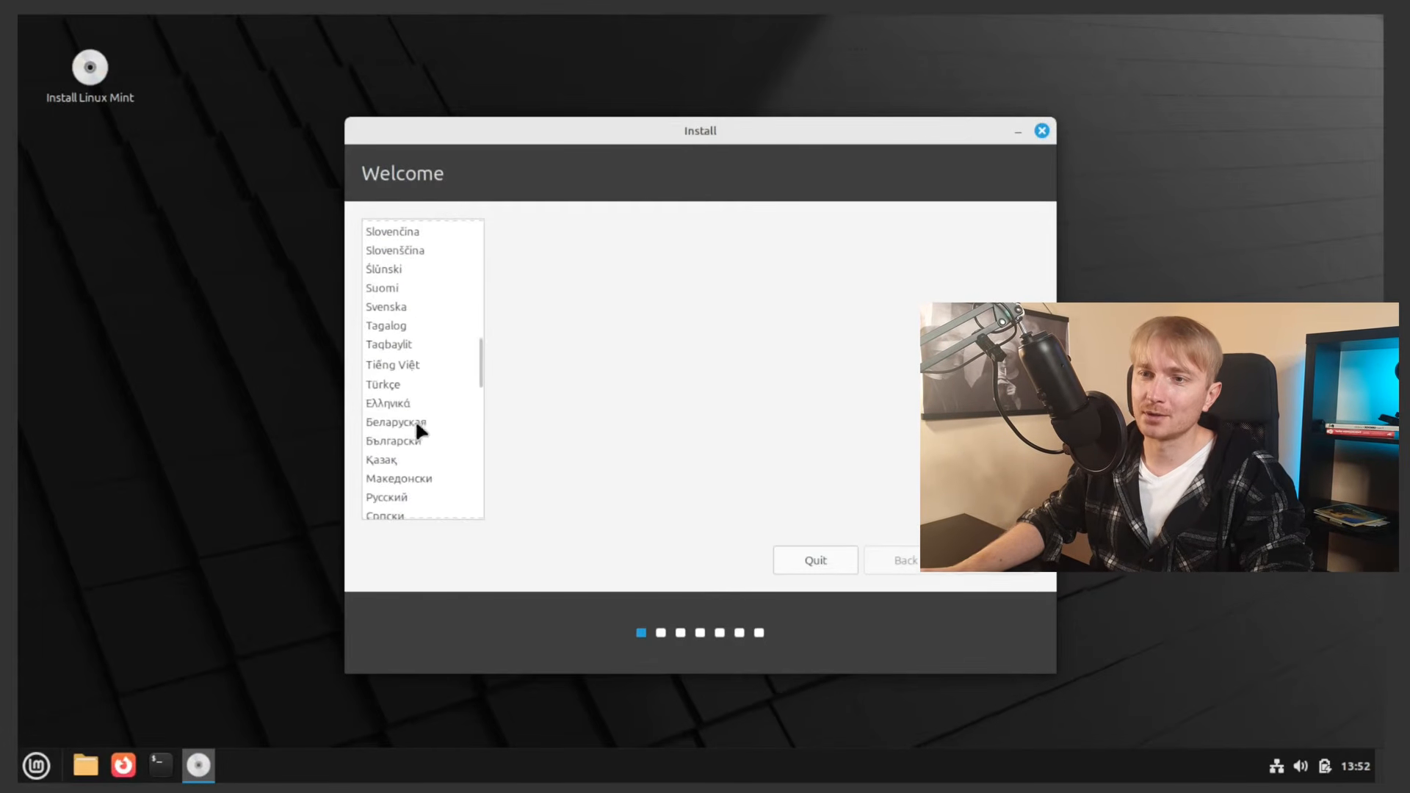
pyautogui.click(384, 496)
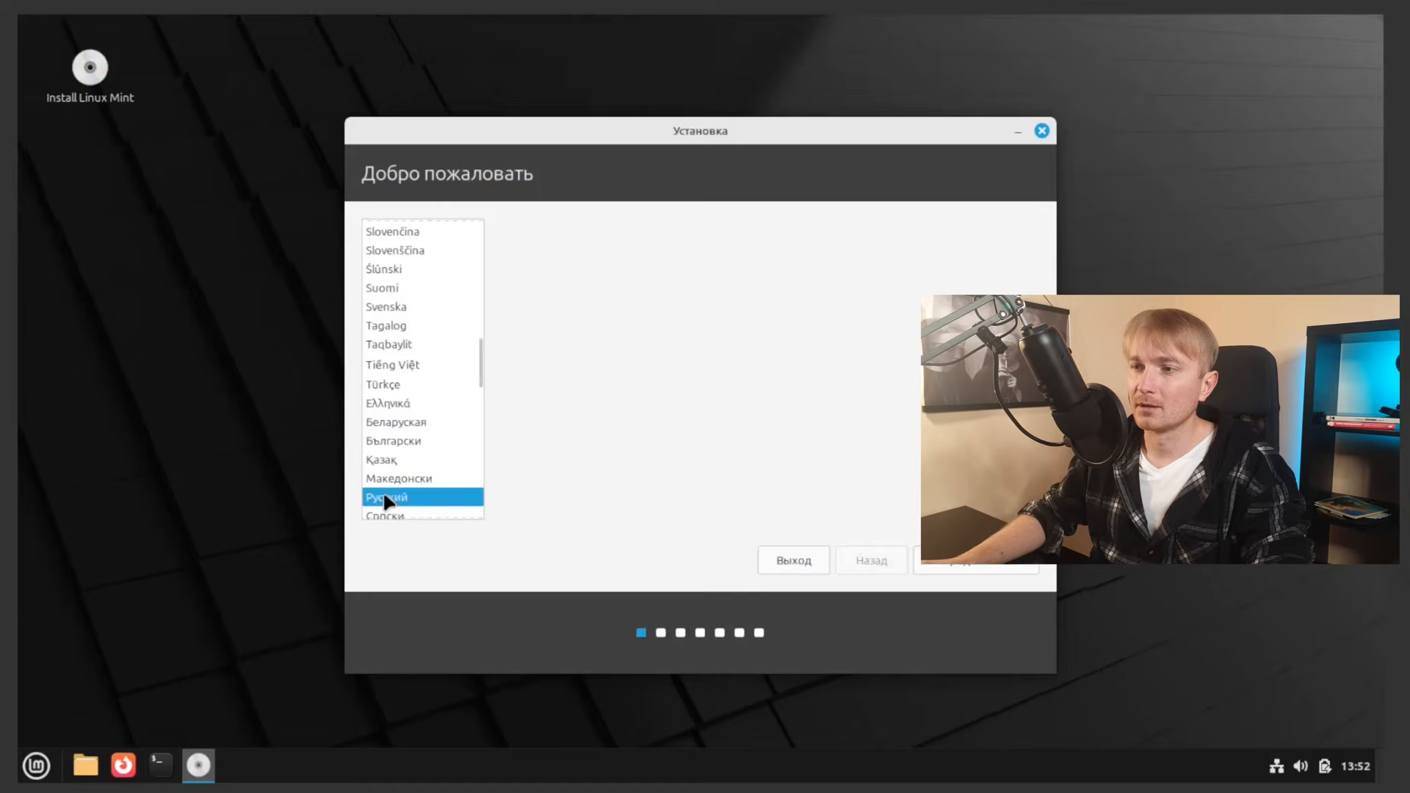
pyautogui.click(993, 564)
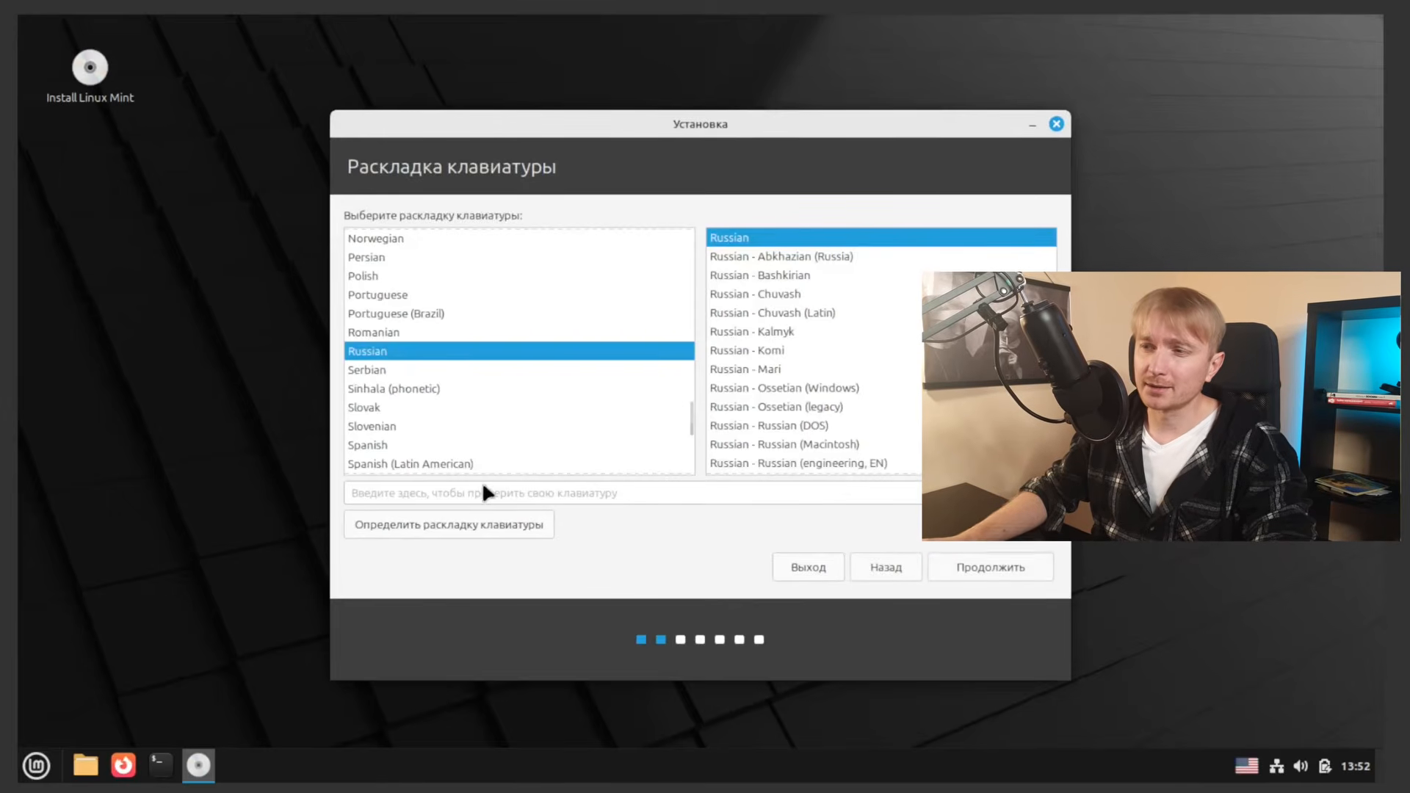
# Step: Test the Russian layout in the test field, clear it, check the layout list and accept Russian
pyautogui.click(399, 491)
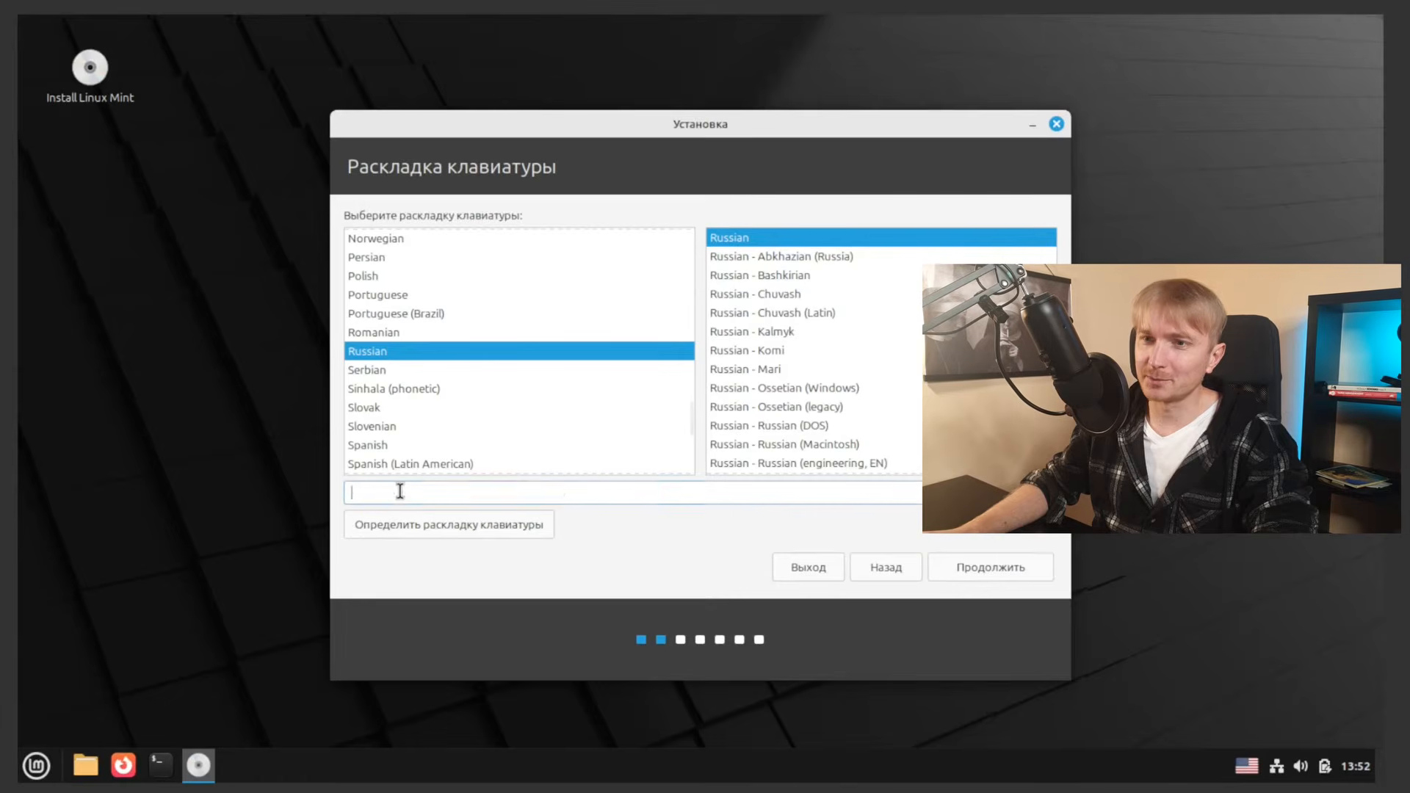
pyautogui.write('fdsfsdfsd gdfgdf')
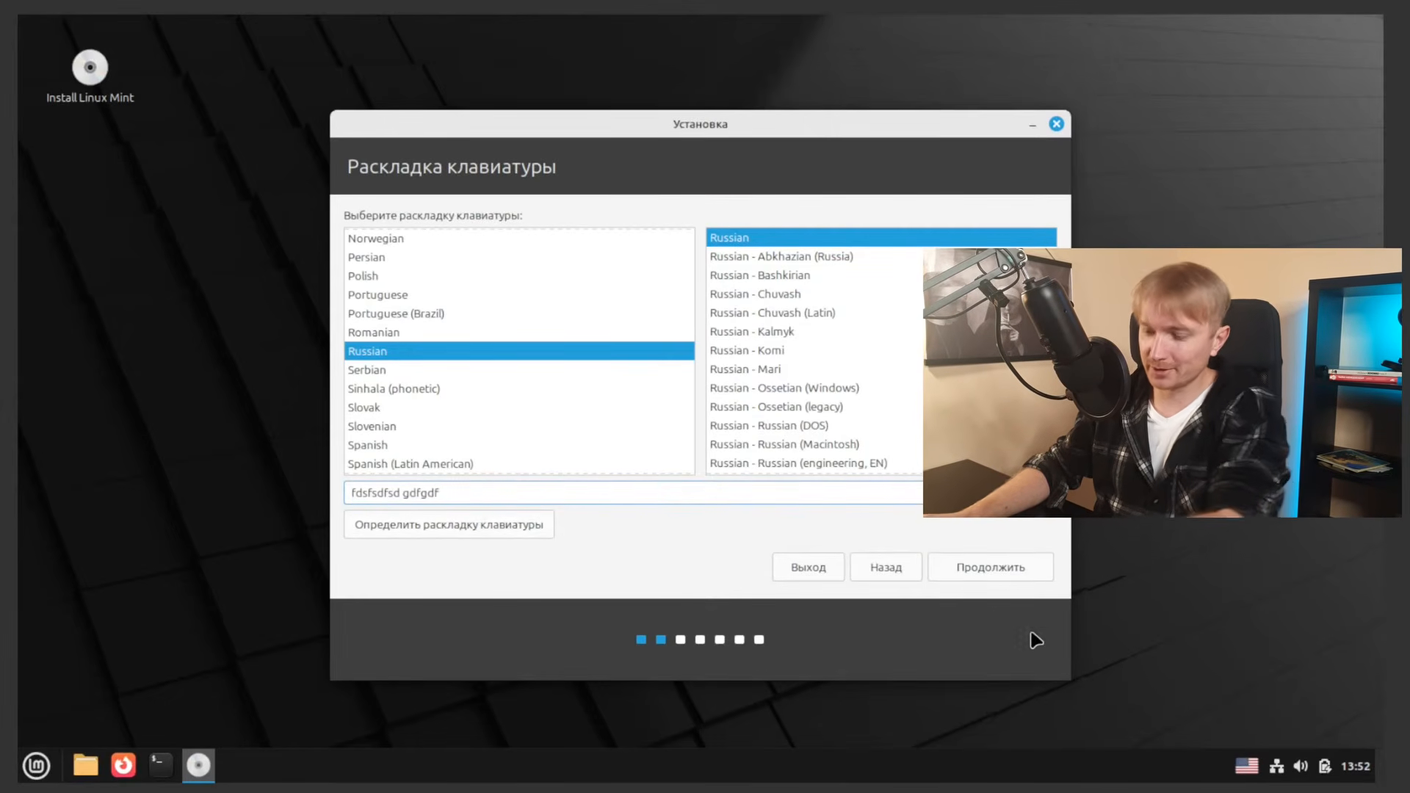
pyautogui.hotkey('ctrl', 'a')
pyautogui.press('BackSpace')
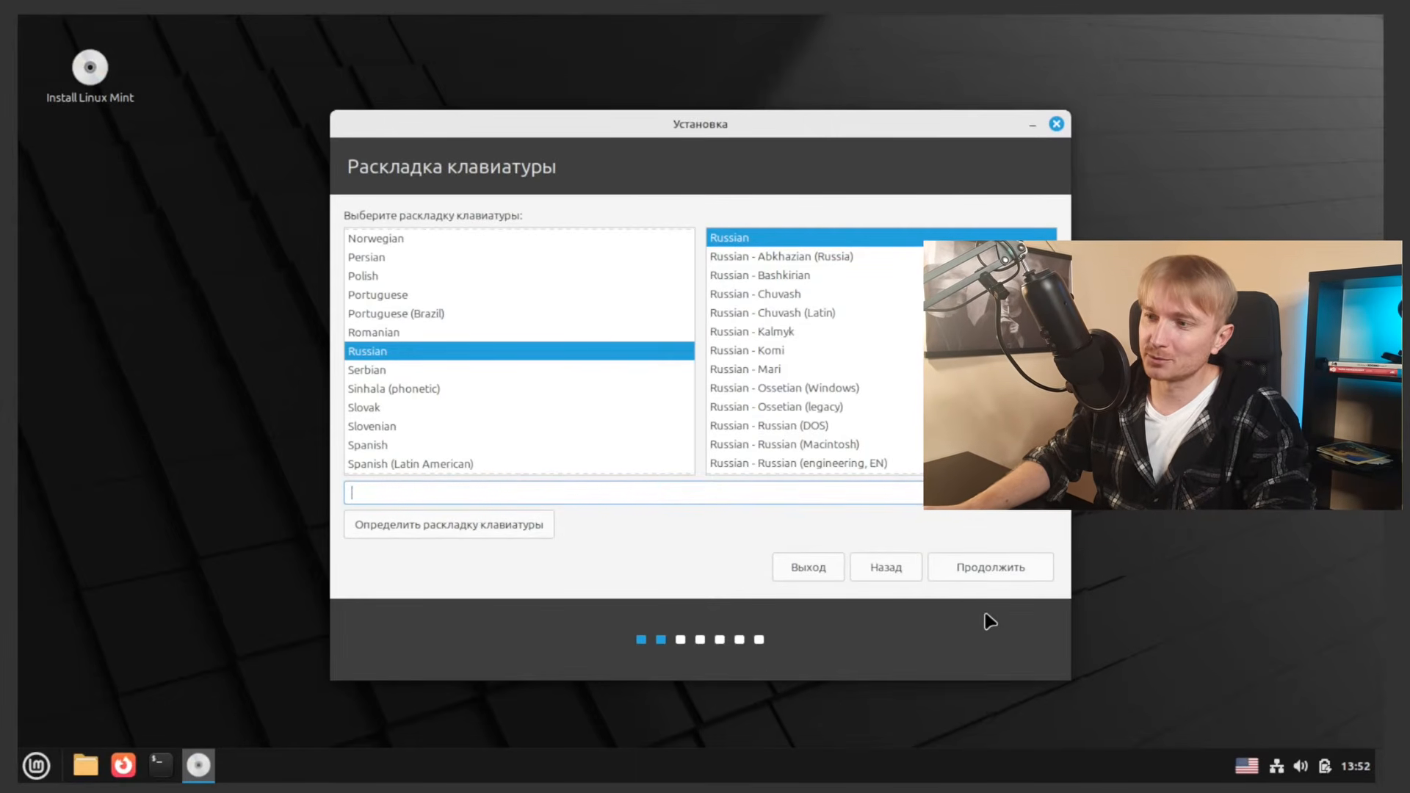
pyautogui.click(1247, 766)
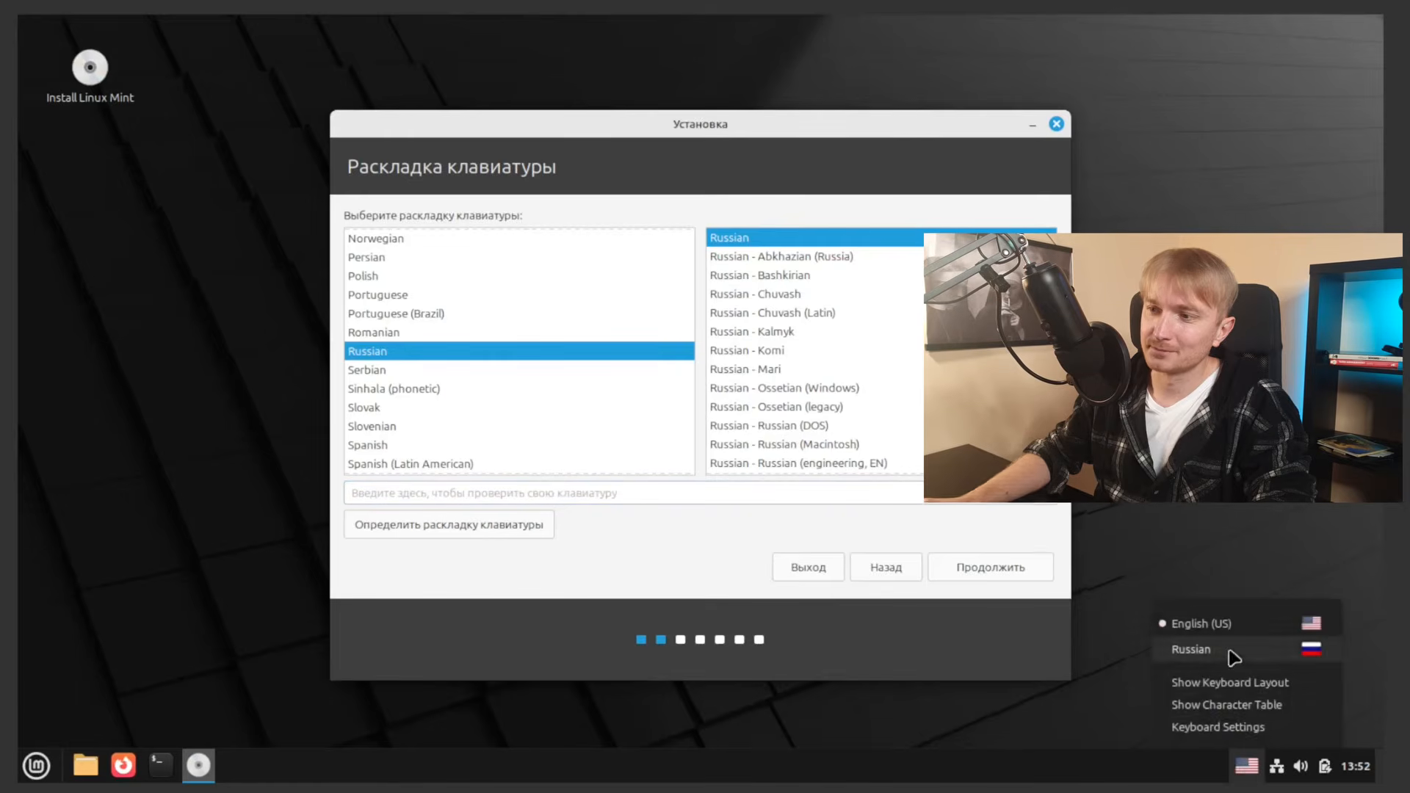
pyautogui.click(977, 577)
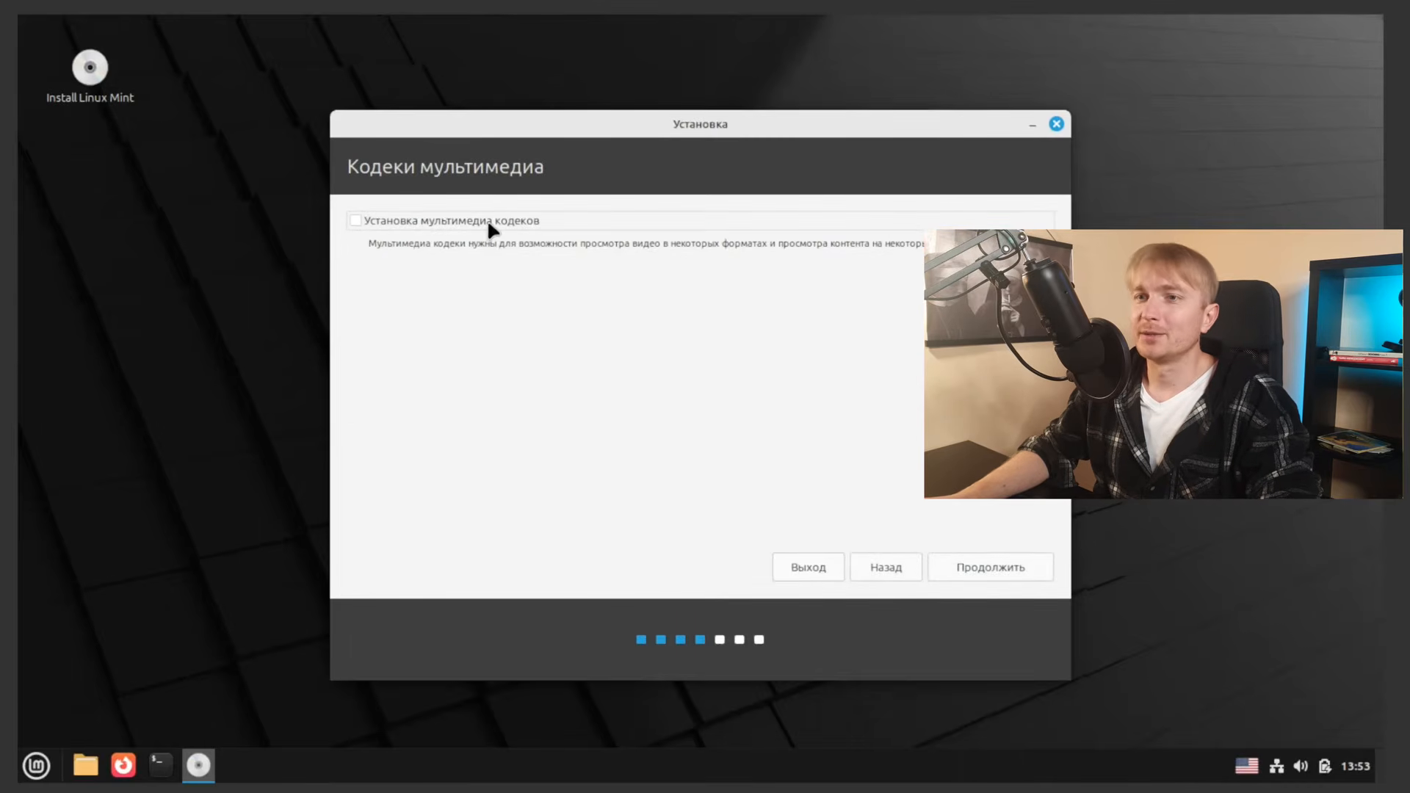
# Step: Tick Установка мультимедиа кодеков and continue to the installation type page
pyautogui.click(428, 220)
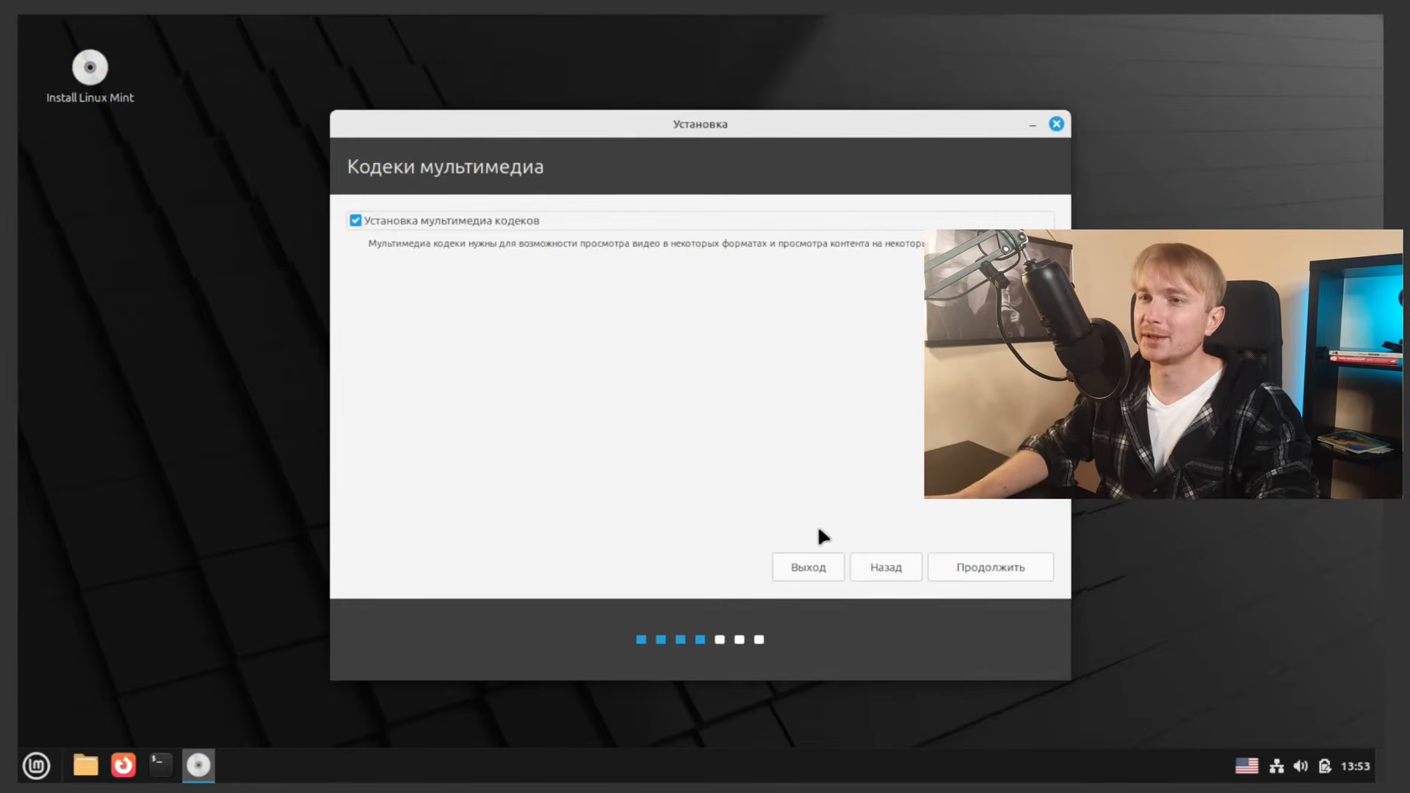
pyautogui.click(1000, 569)
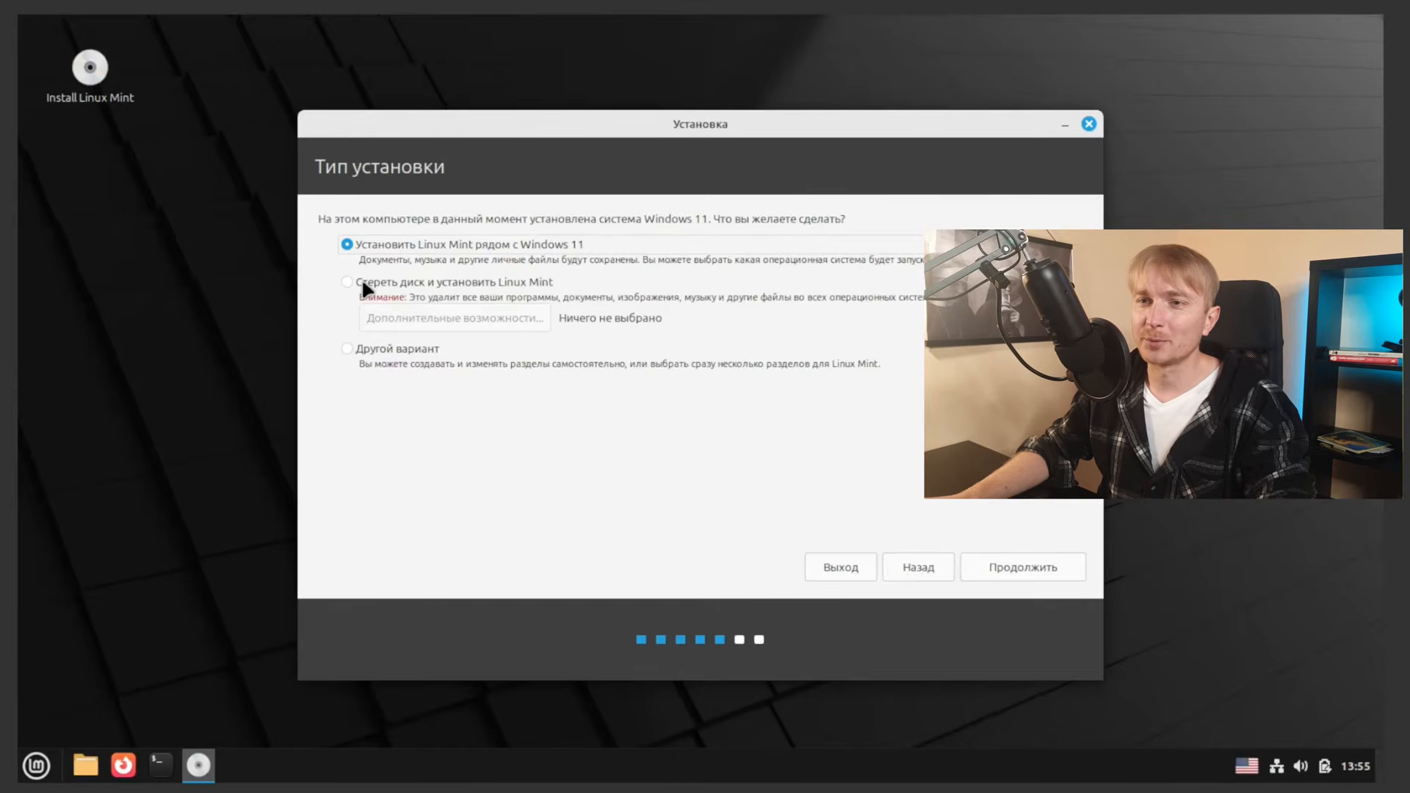
# Step: Choose manual partitioning and bring up the /dev/sda partition table
pyautogui.click(347, 349)
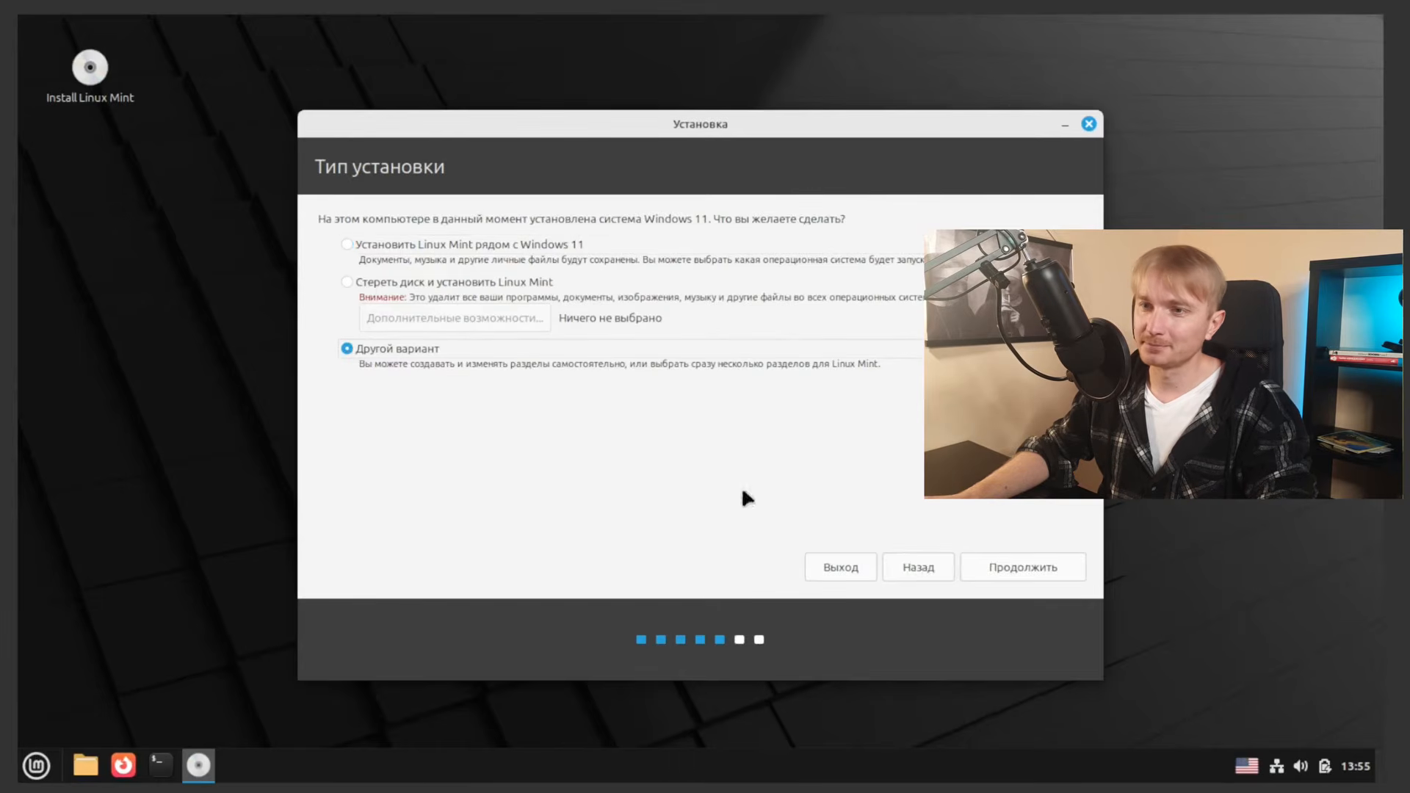
pyautogui.click(1034, 577)
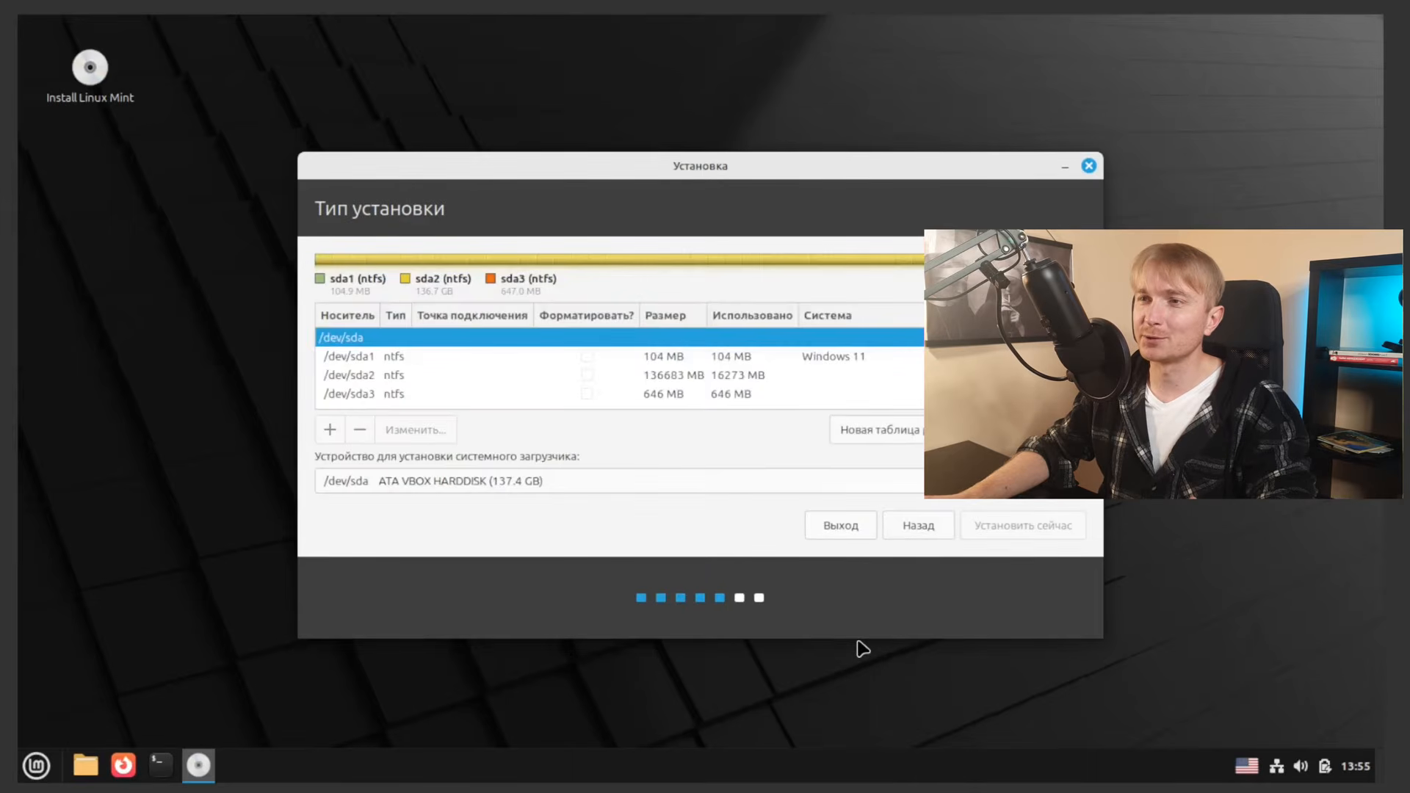
pyautogui.moveTo(790, 160); pyautogui.dragTo(788, 59)
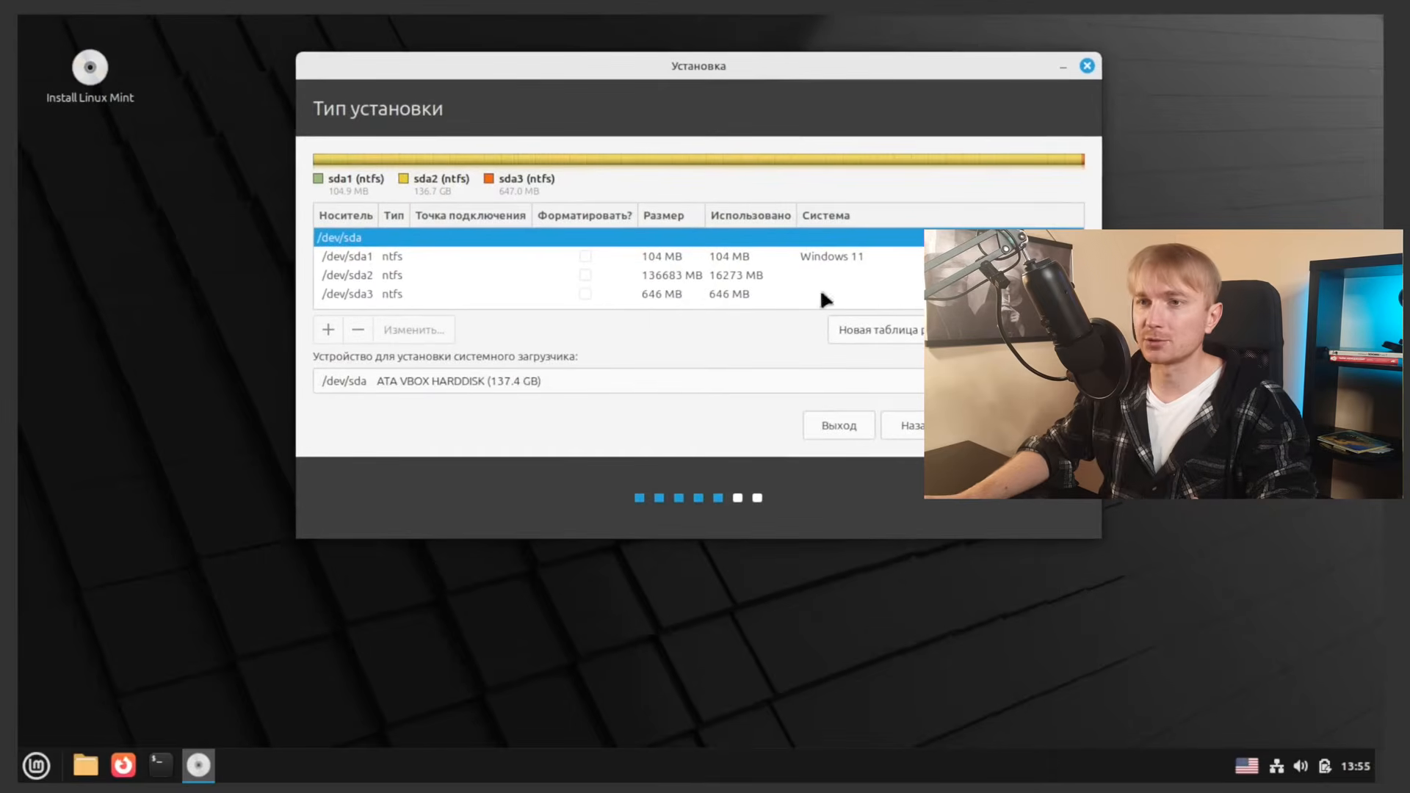
# Step: Inspect partitions sda1, sda2 and sda3, ending with the 136683 MB /dev/sda2 selected
pyautogui.click(448, 260)
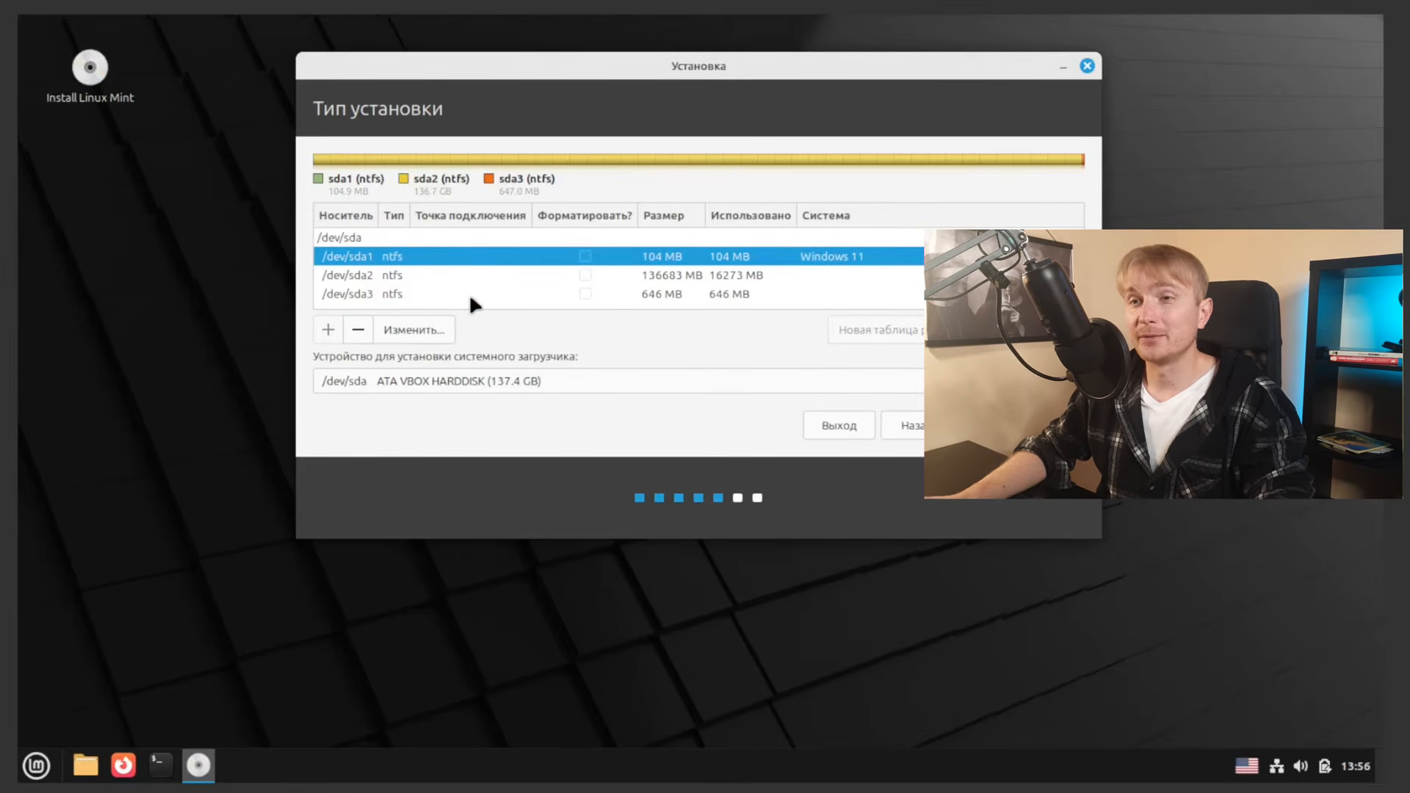
pyautogui.click(435, 278)
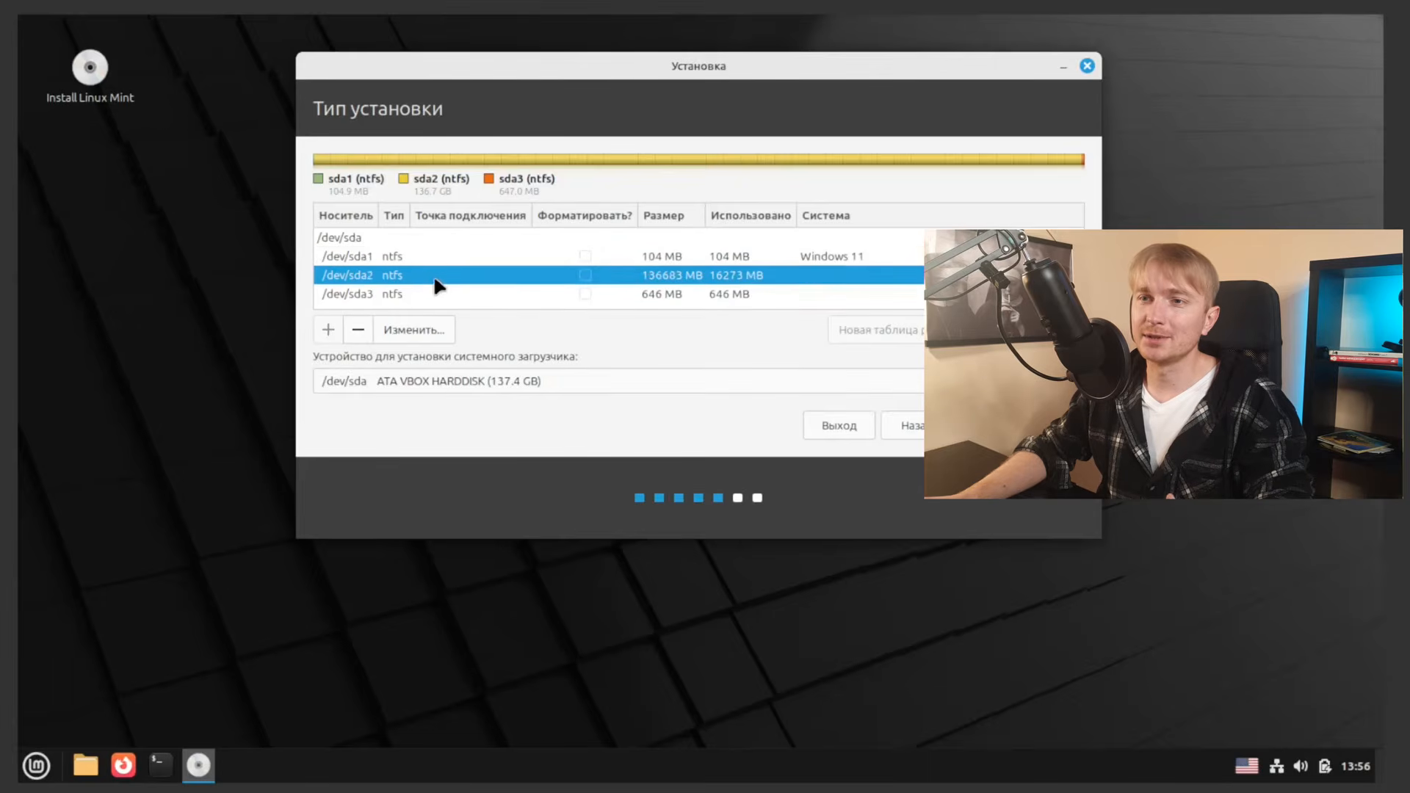
pyautogui.click(442, 255)
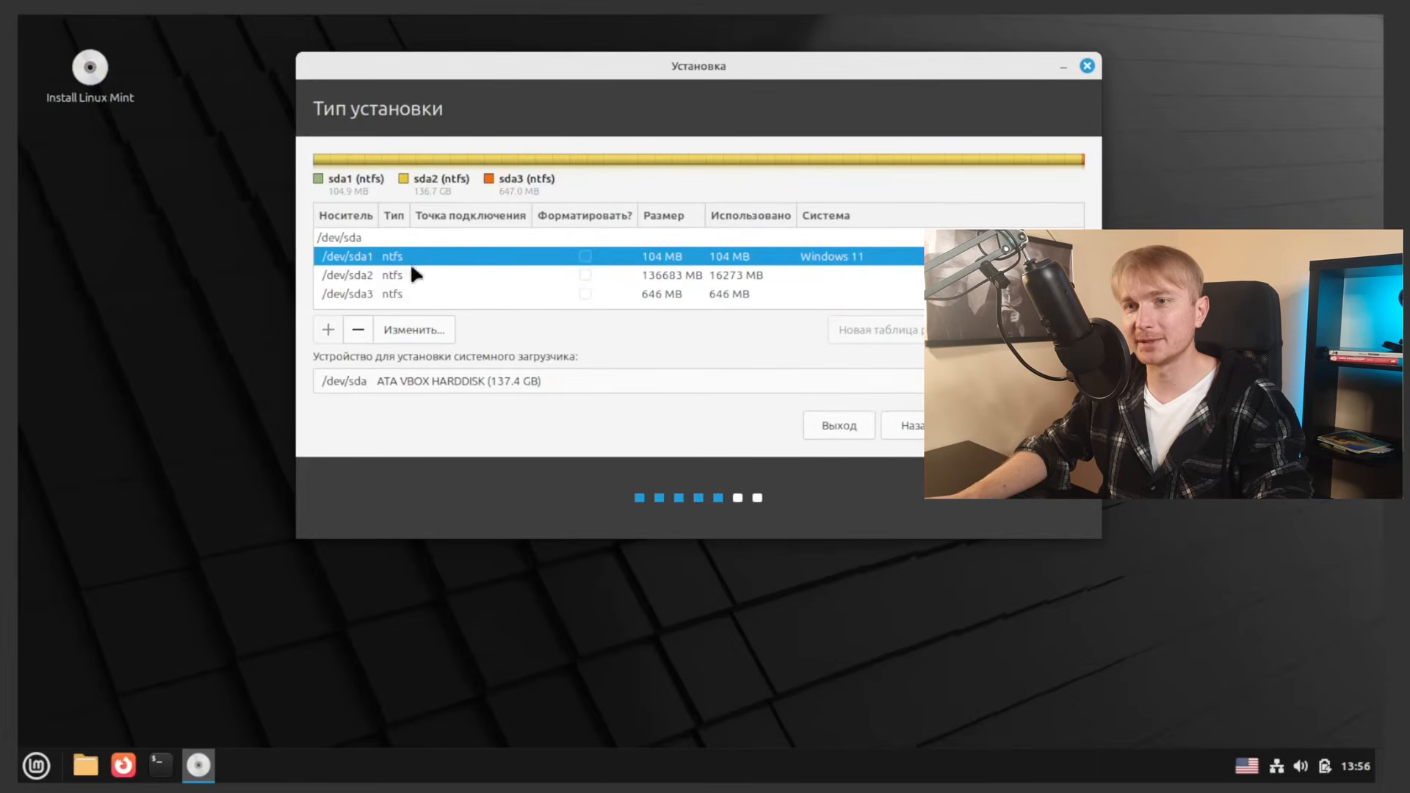
pyautogui.click(409, 276)
pyautogui.click(410, 292)
pyautogui.click(406, 256)
pyautogui.click(408, 276)
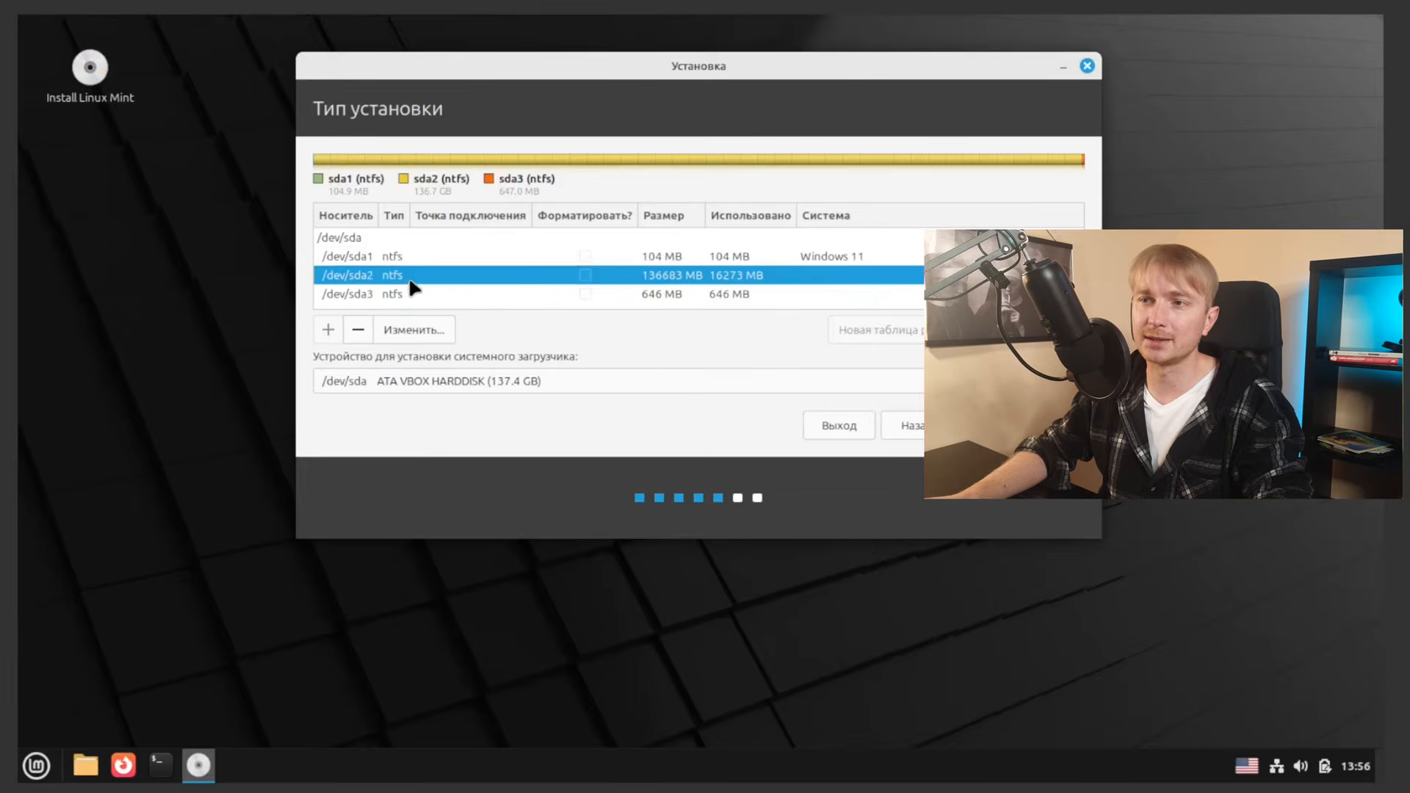
pyautogui.click(416, 293)
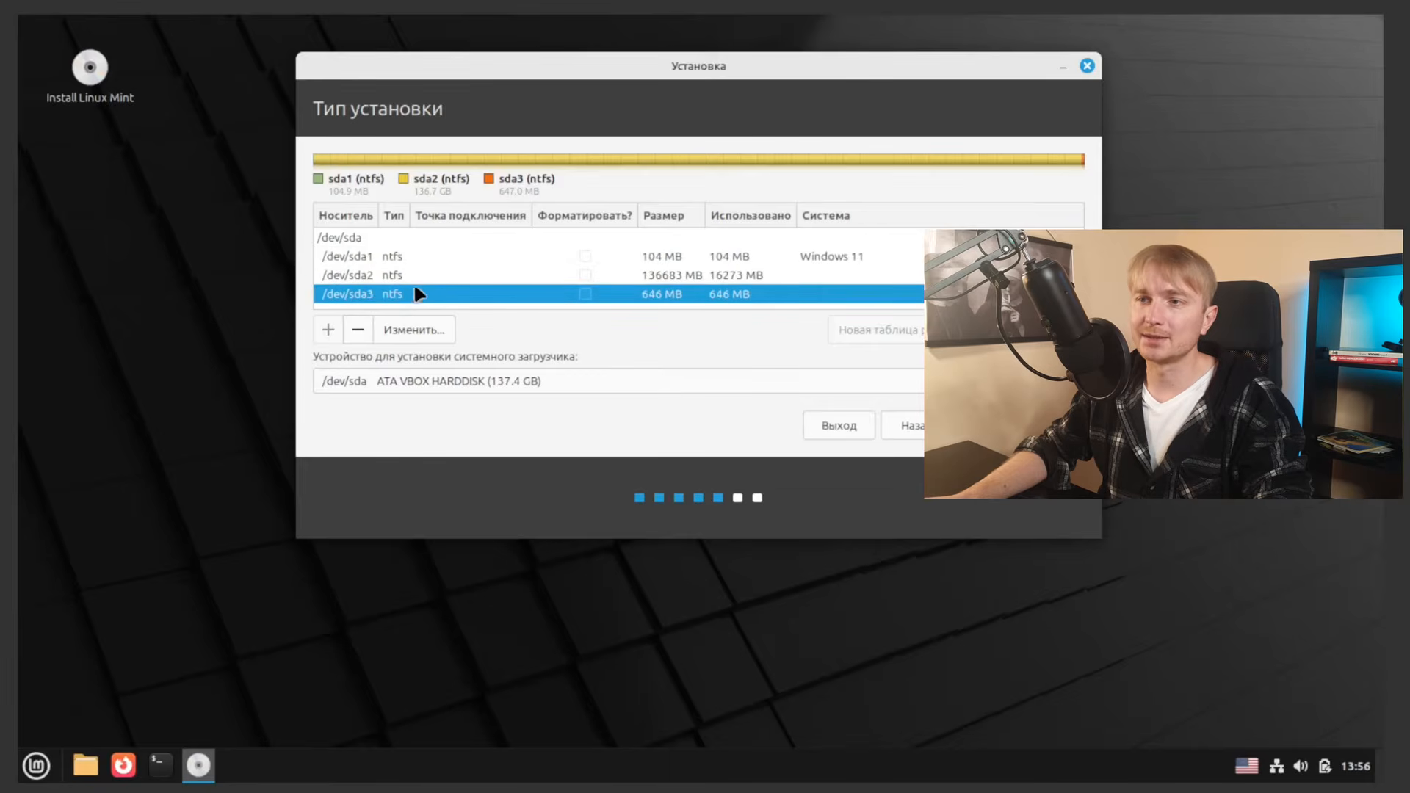
pyautogui.click(687, 277)
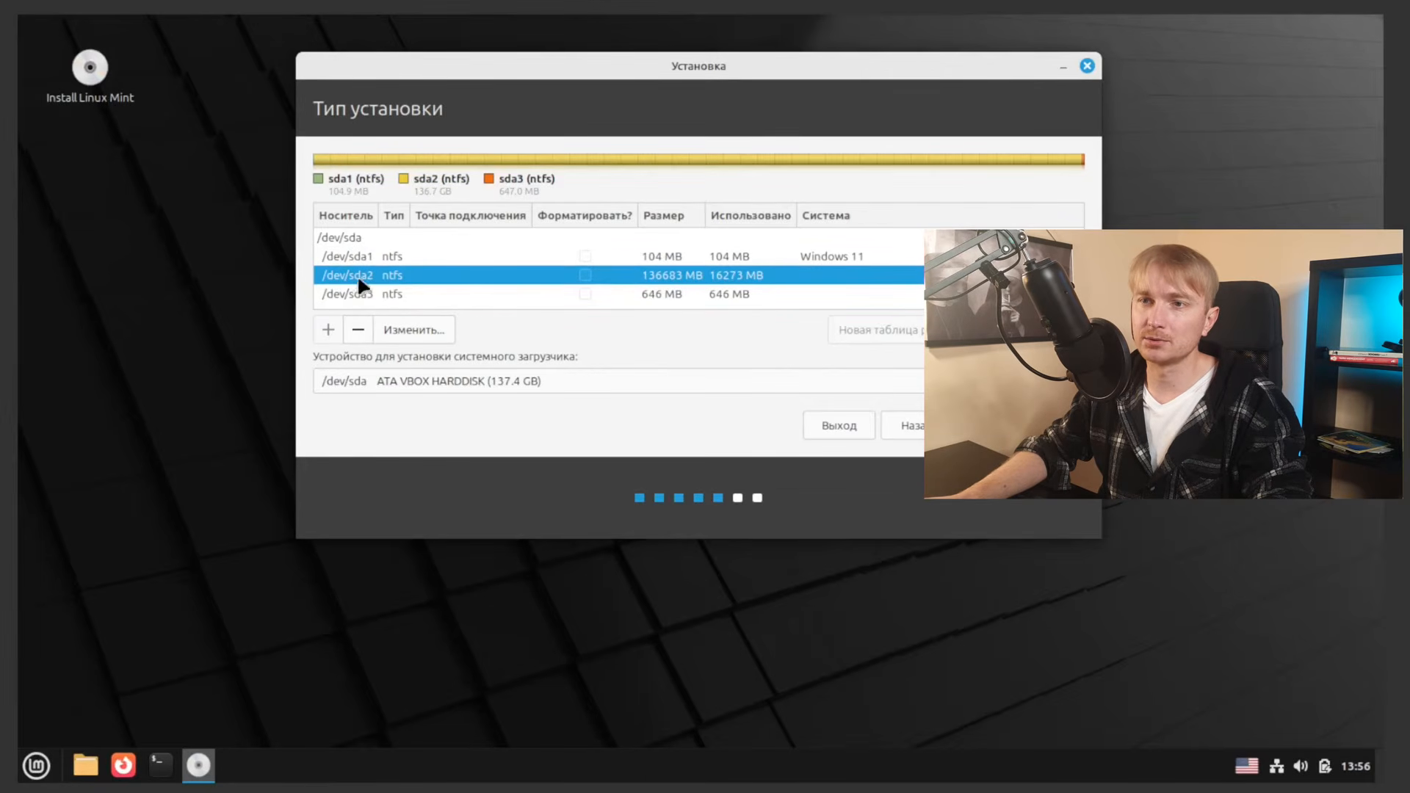
pyautogui.click(424, 259)
pyautogui.click(424, 290)
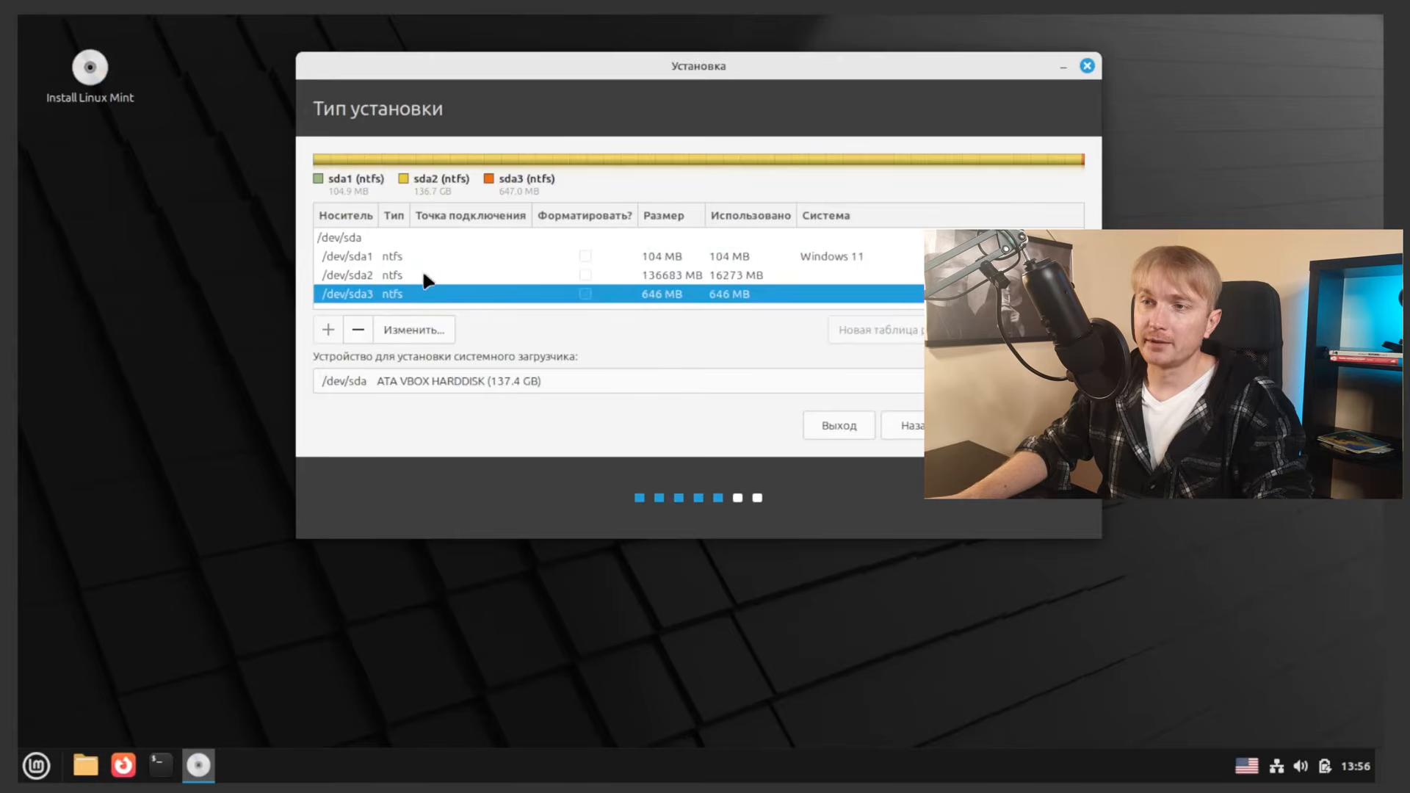
pyautogui.click(423, 259)
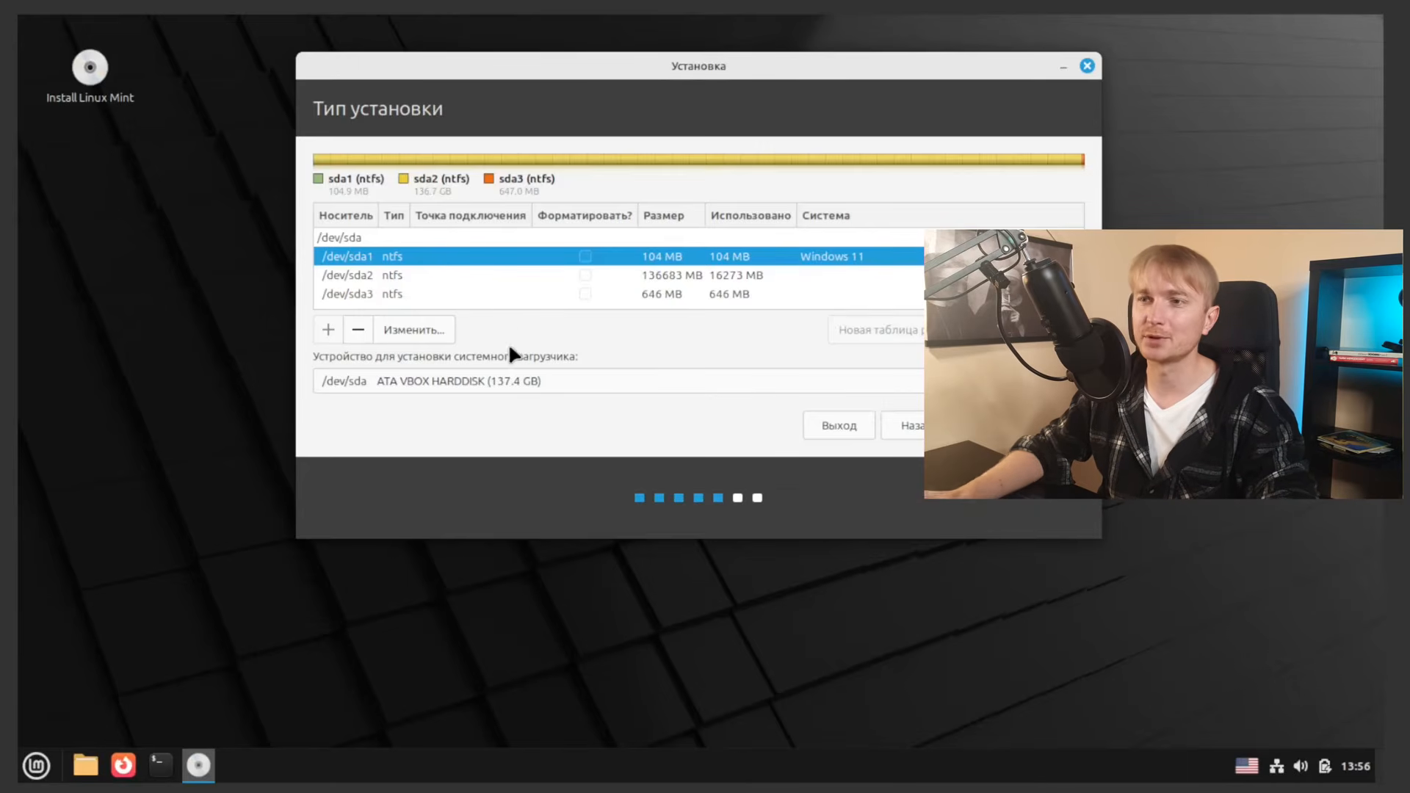
pyautogui.click(488, 294)
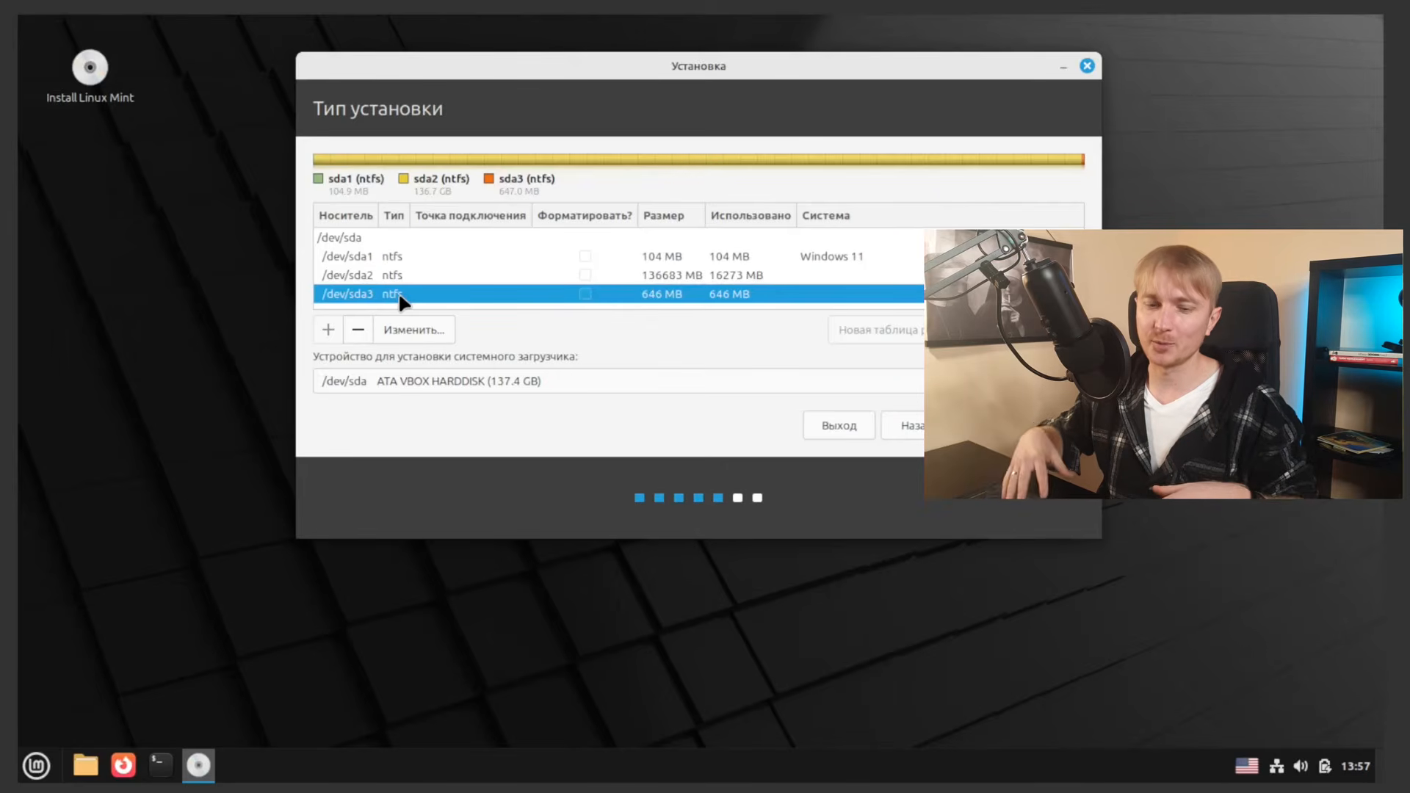
pyautogui.click(650, 284)
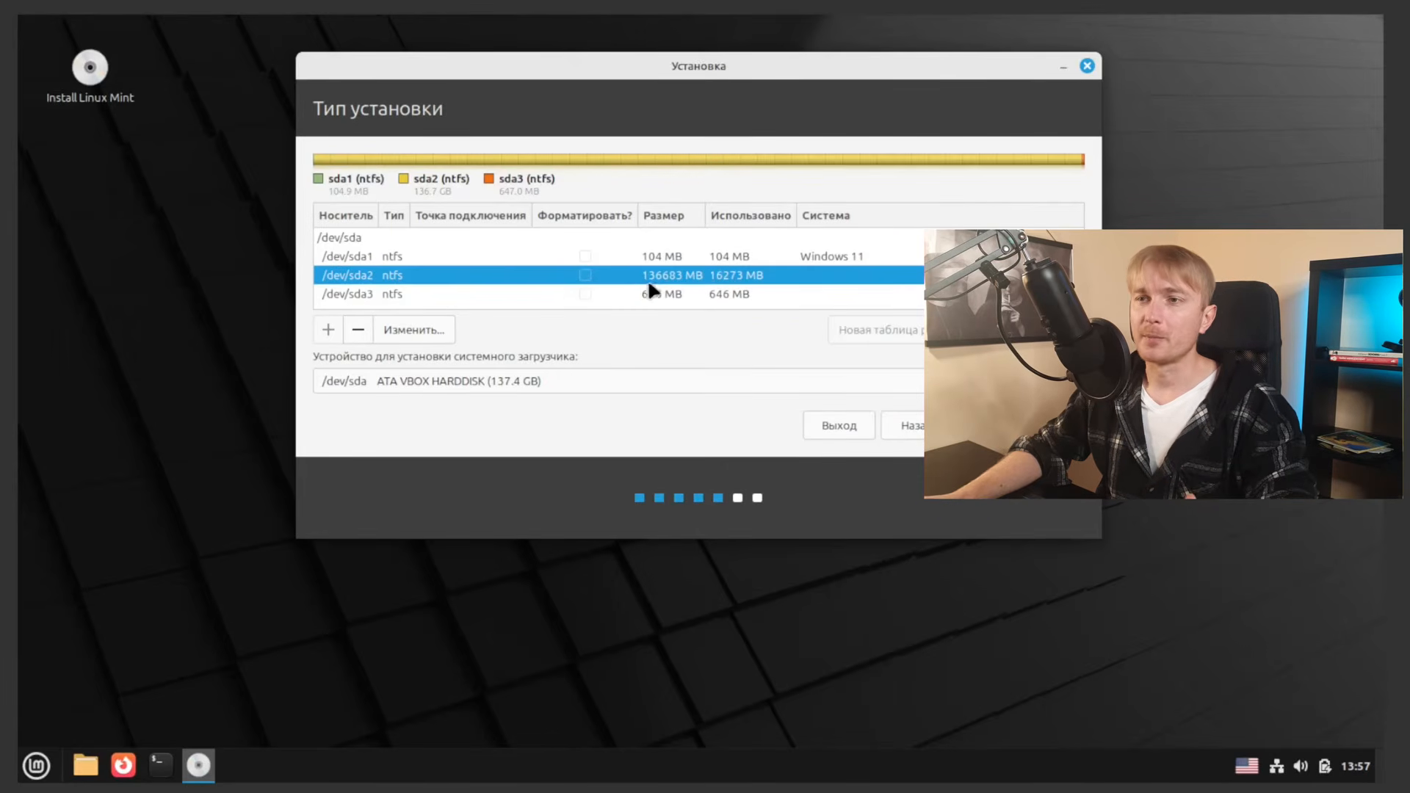
pyautogui.click(512, 296)
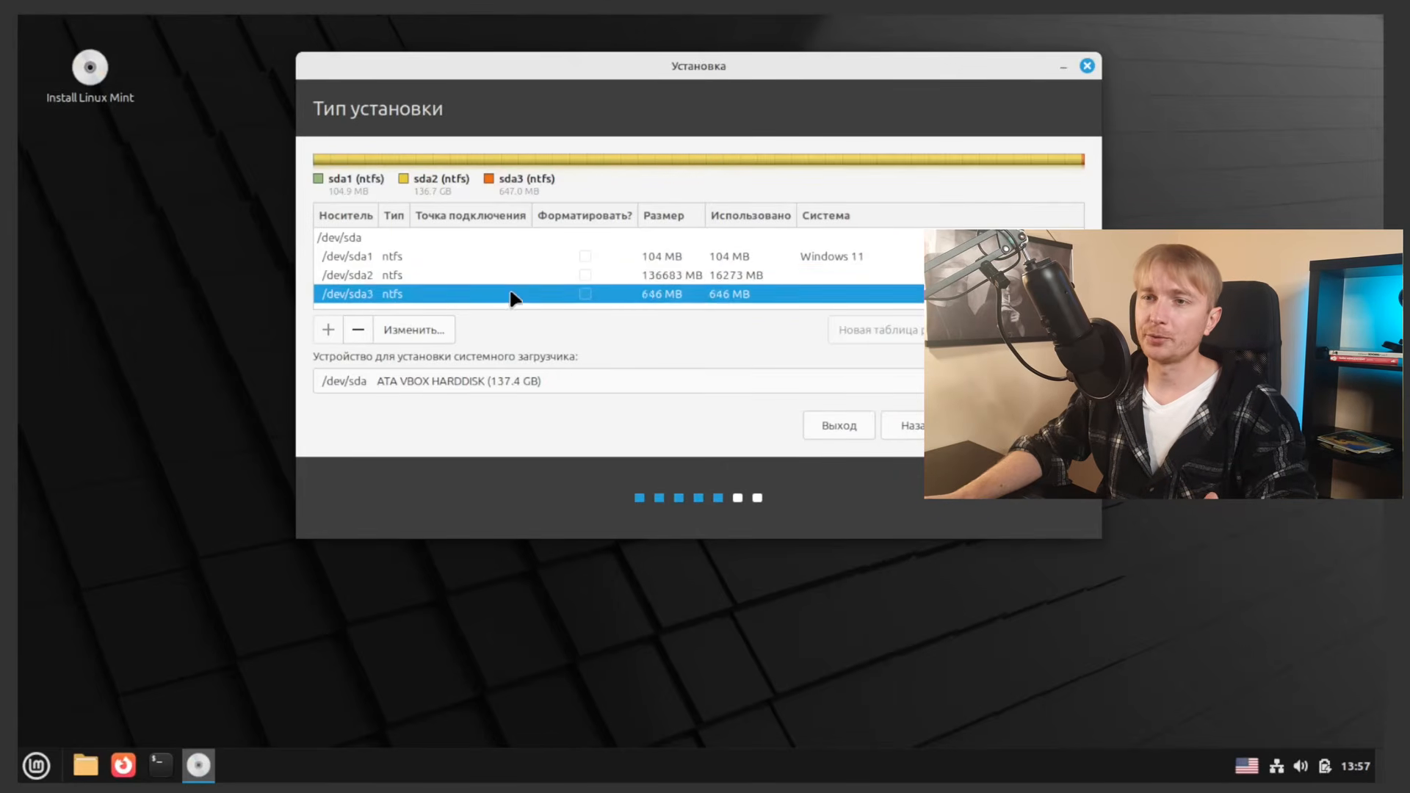
pyautogui.click(491, 259)
pyautogui.click(478, 273)
pyautogui.click(470, 292)
pyautogui.click(471, 280)
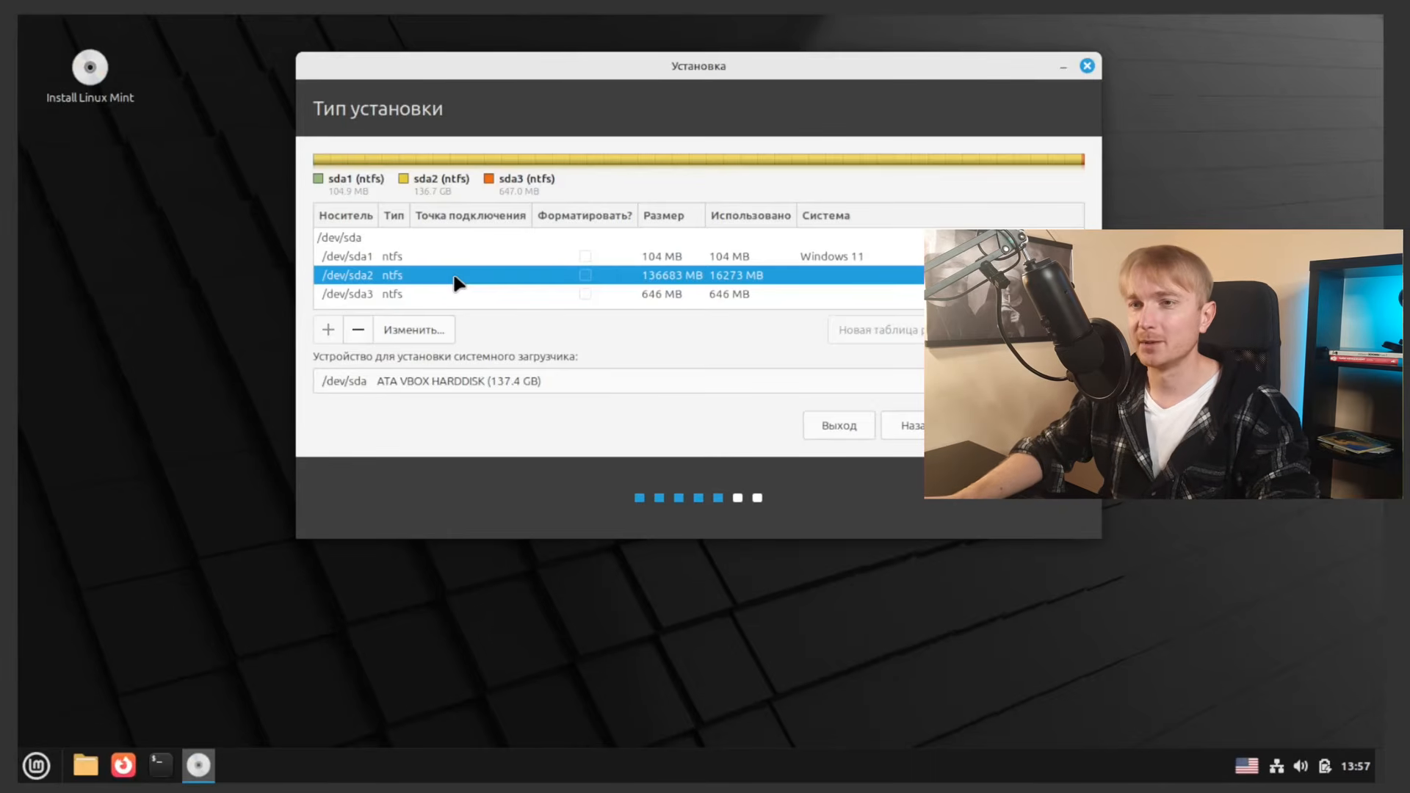
# Step: Resize /dev/sda2 from 136684 MB to 86684 MB in the edit-partition dialog
pyautogui.click(409, 331)
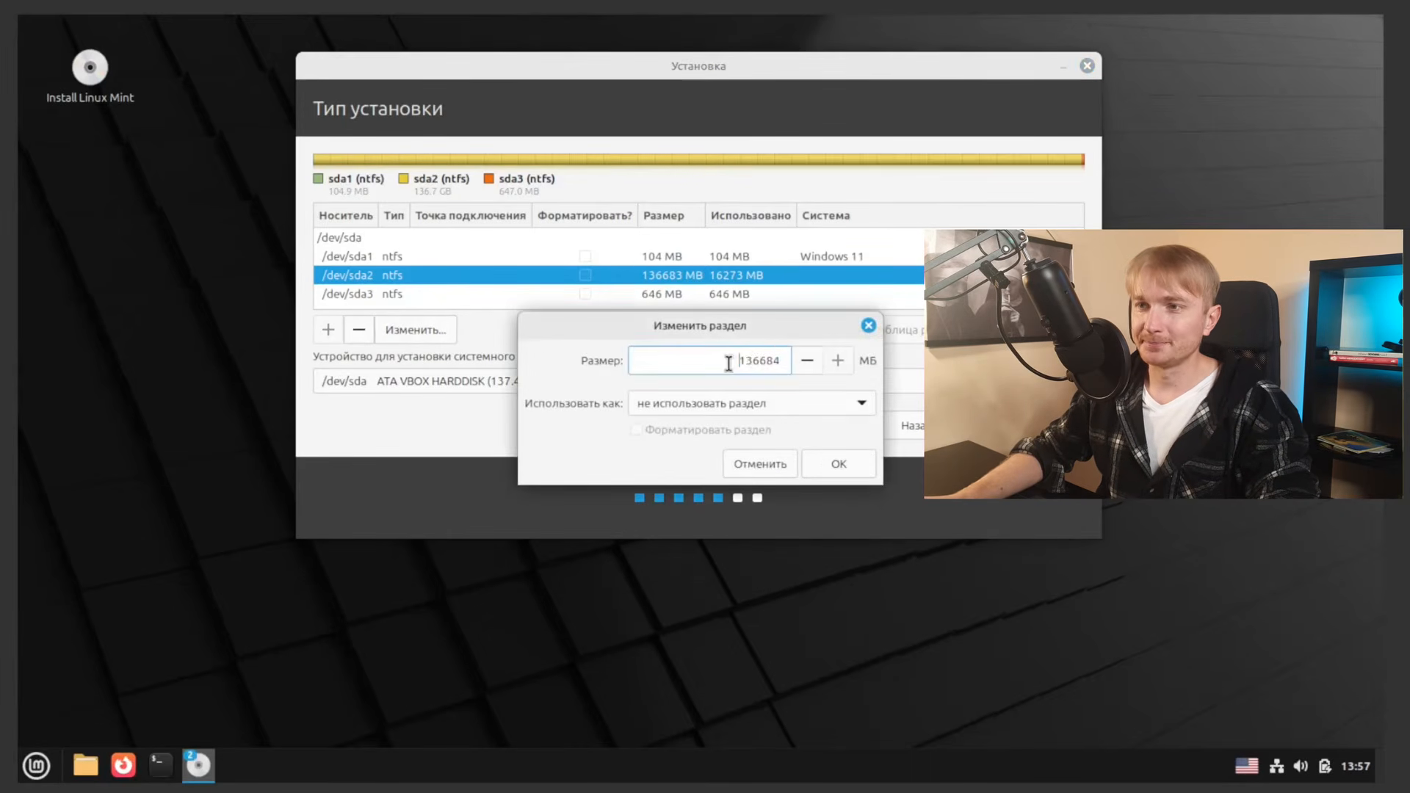
pyautogui.moveTo(736, 362); pyautogui.dragTo(761, 363)
pyautogui.click(762, 363)
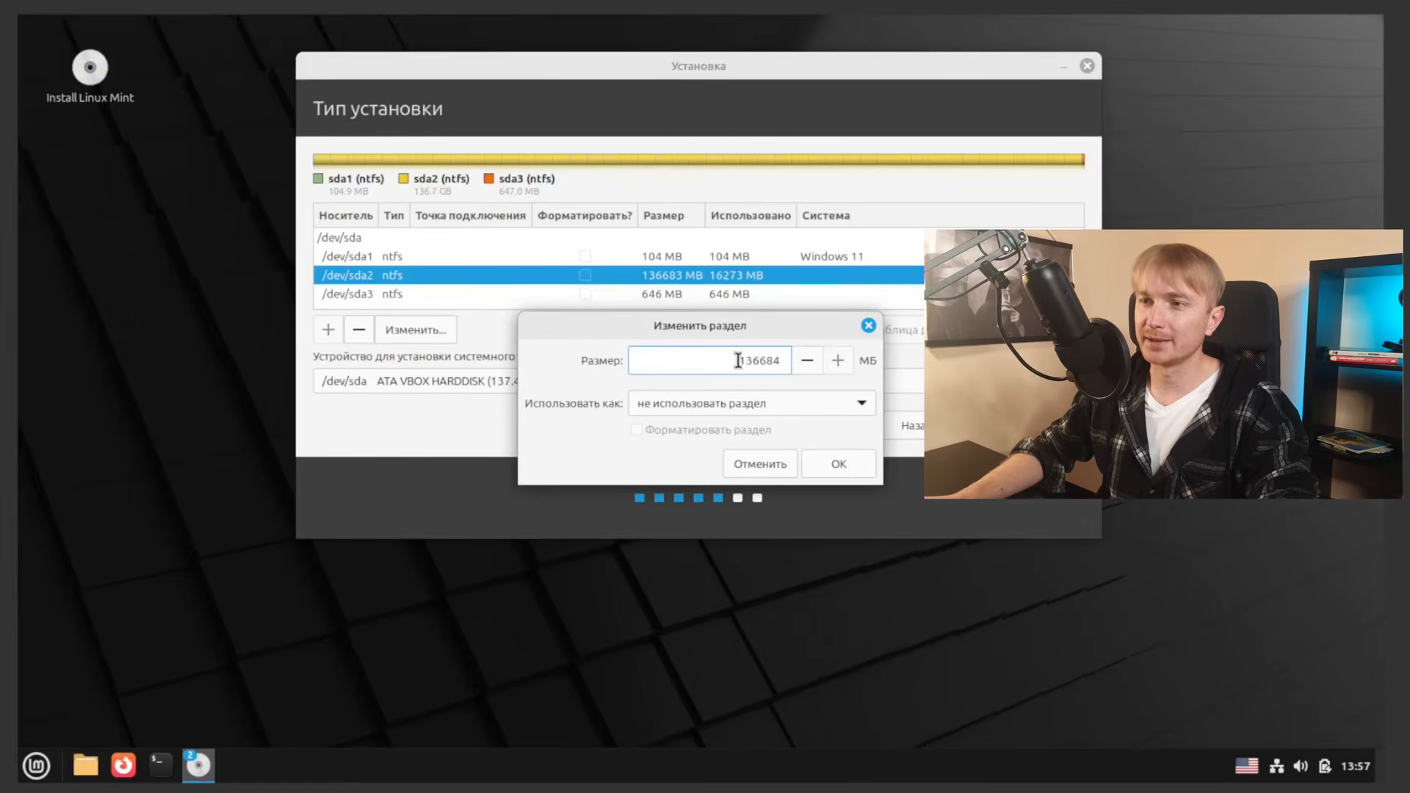
pyautogui.moveTo(739, 362); pyautogui.dragTo(761, 360)
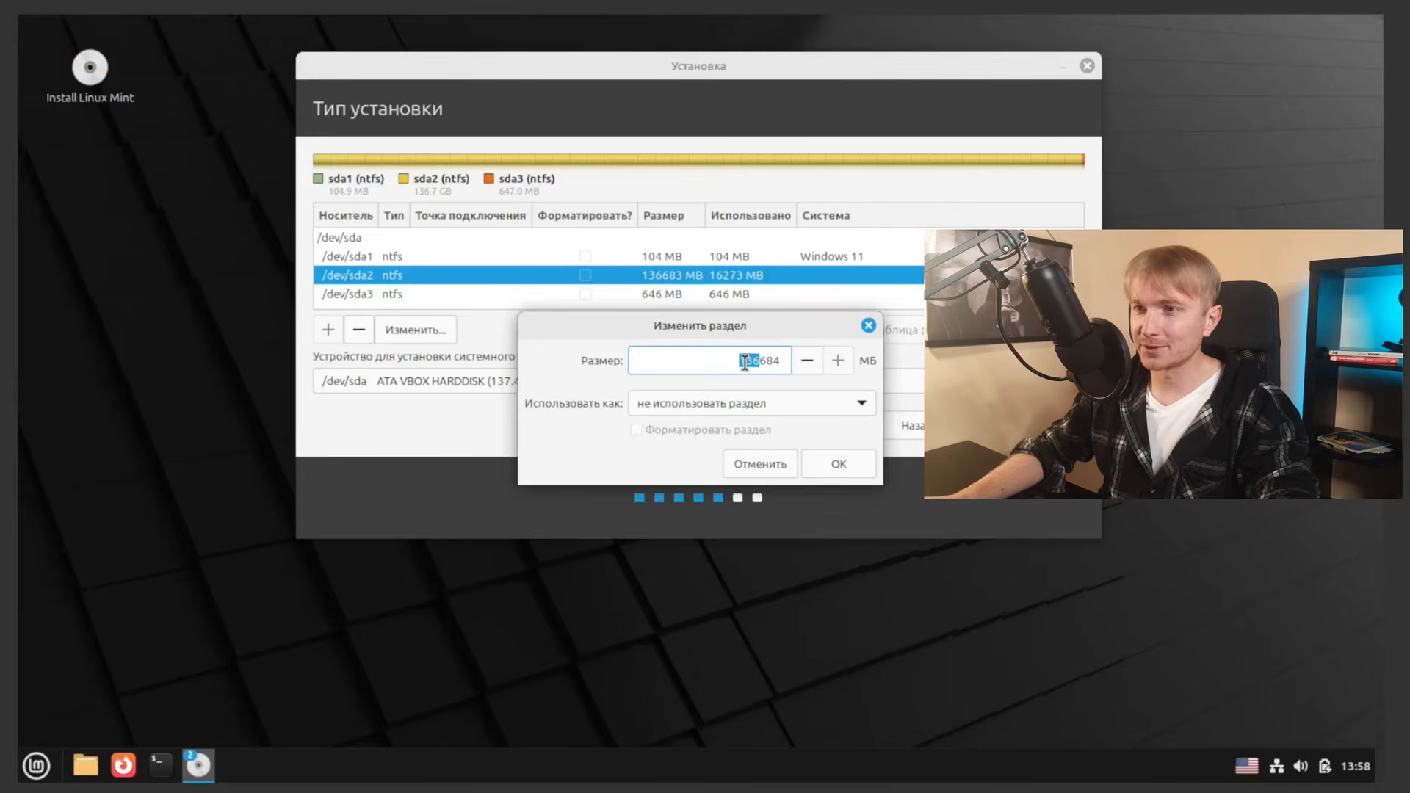
pyautogui.click(755, 362)
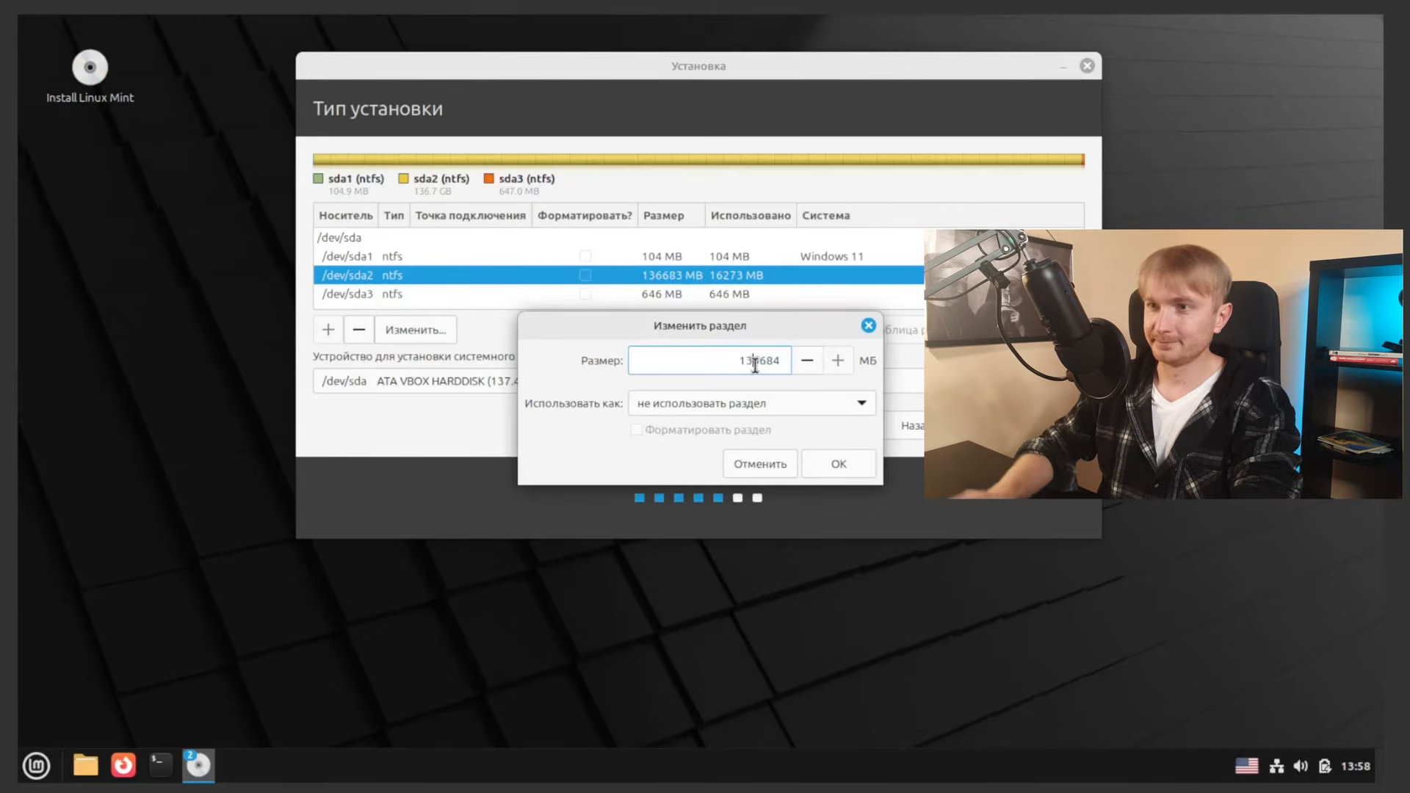
pyautogui.press('BackSpace')
pyautogui.press('BackSpace')
pyautogui.write('8')
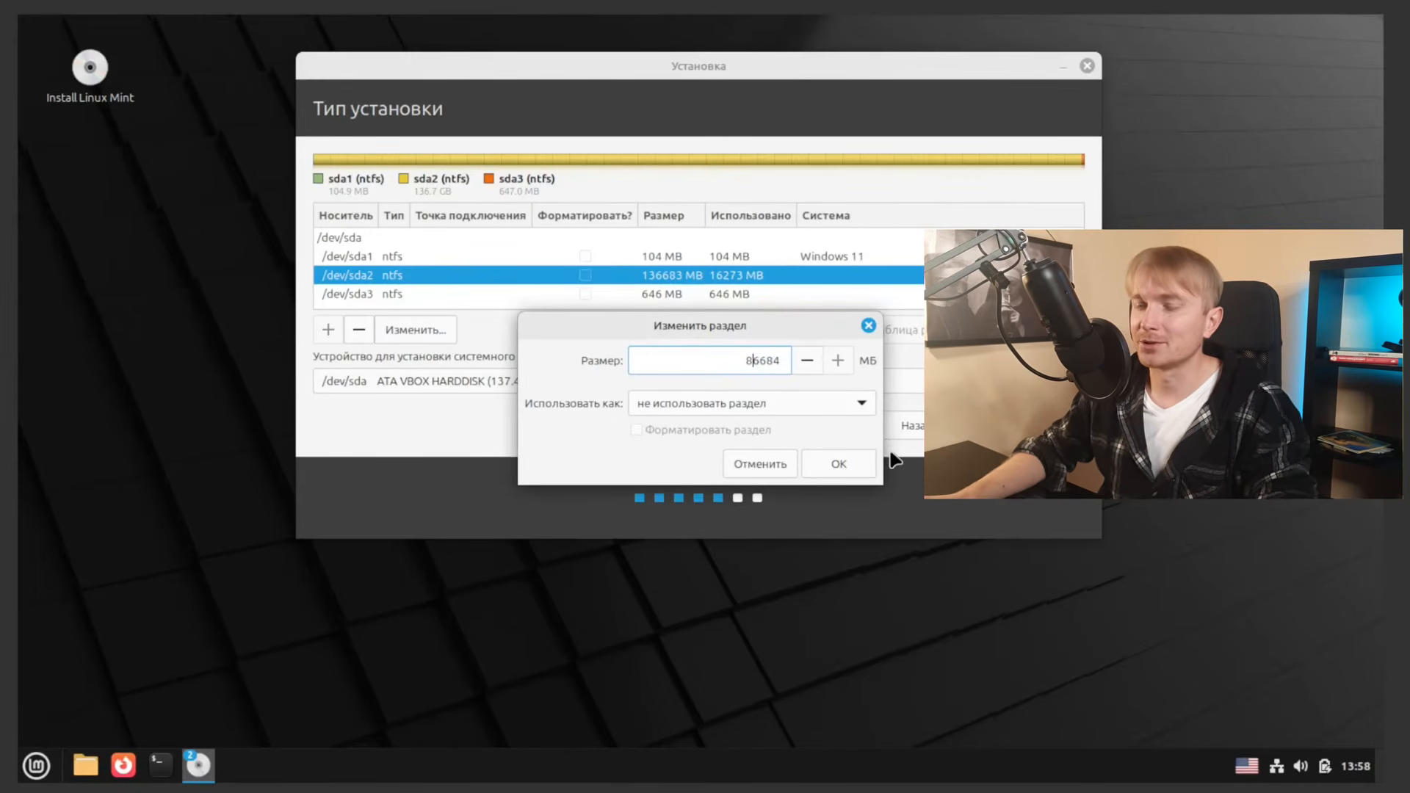
pyautogui.click(842, 462)
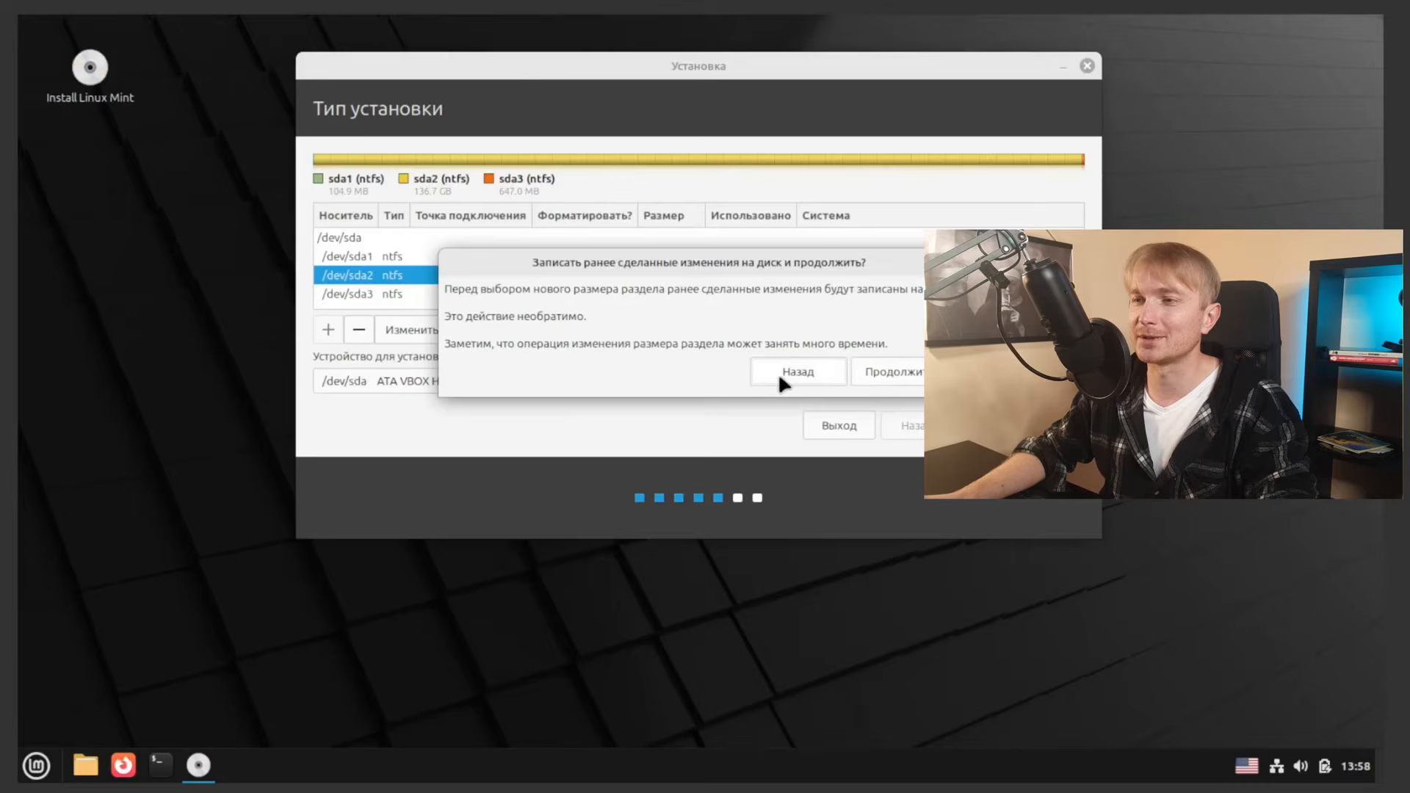
# Step: Confirm the resize and select the new 49999 MB free space
pyautogui.click(898, 371)
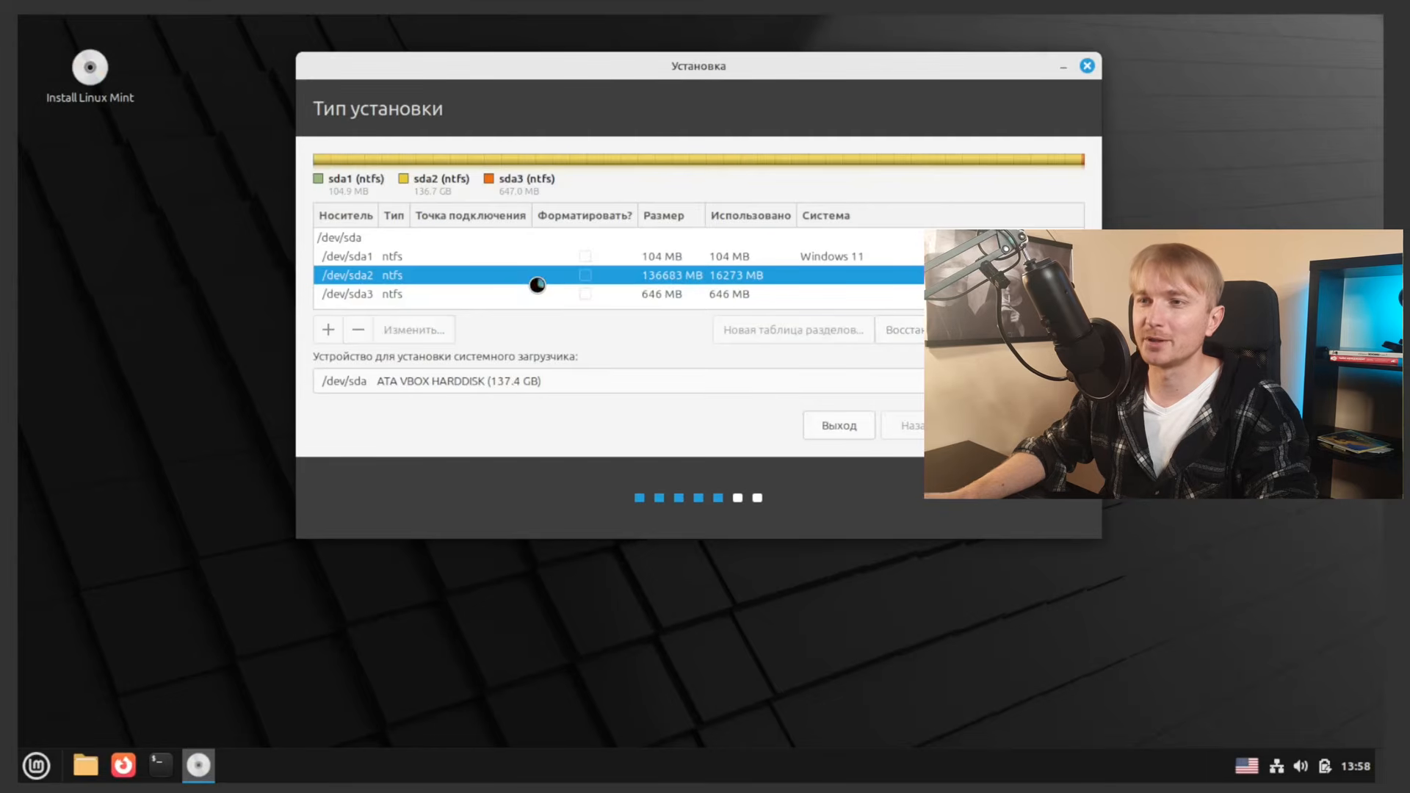
pyautogui.click(448, 294)
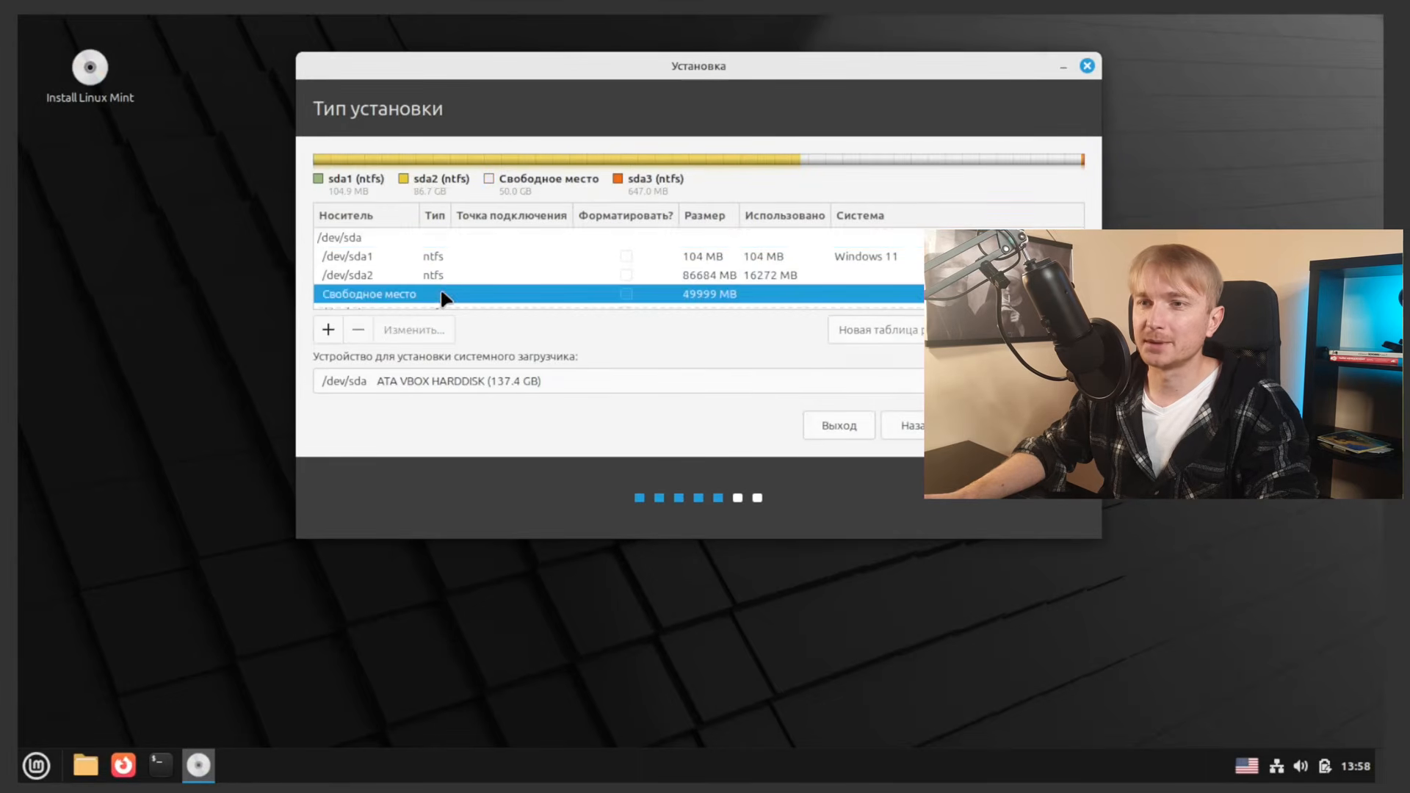
pyautogui.scroll(-1, 588, 286)
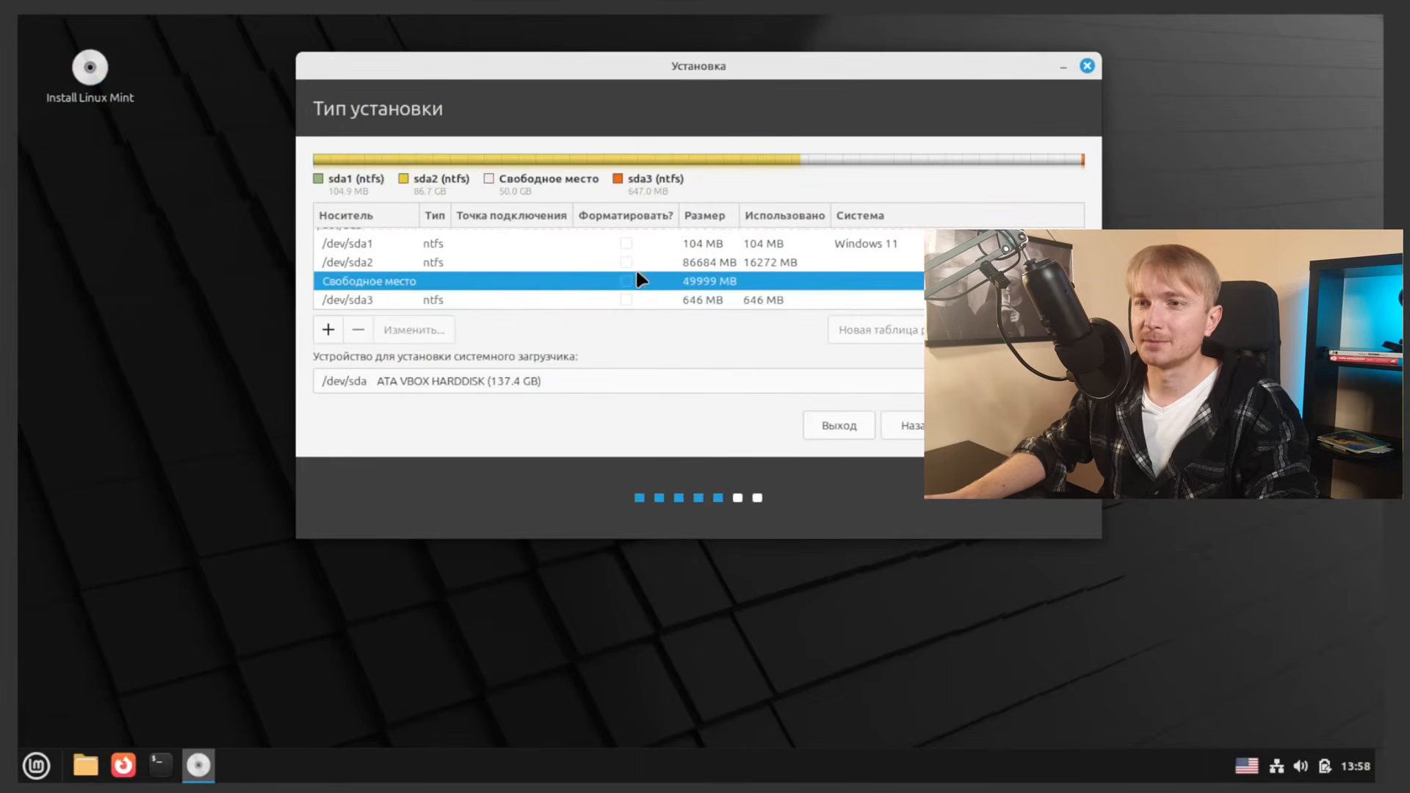
# Step: Start creating a new partition in the free space
pyautogui.click(328, 331)
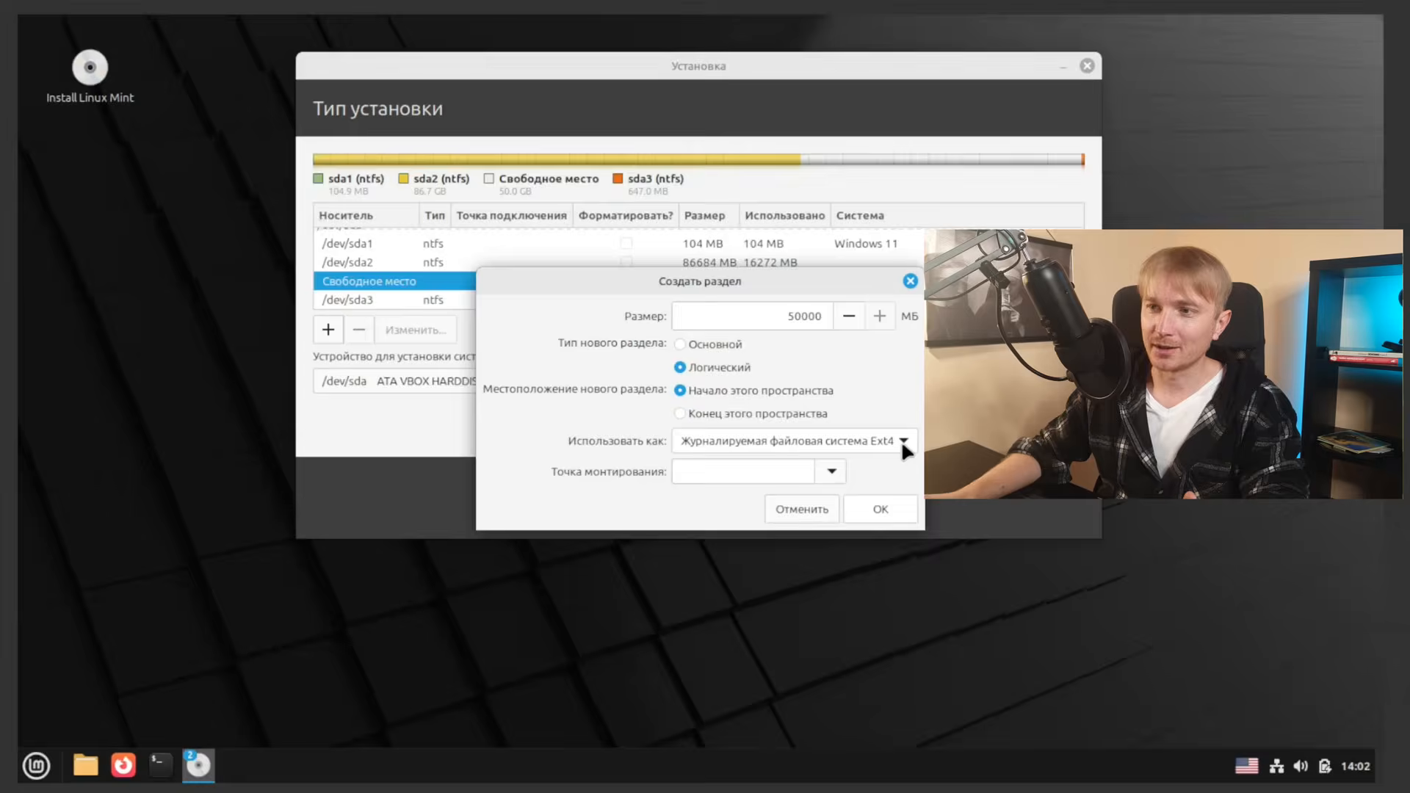
# Step: Keep Ext4, set the mount point to /, and create the 50000 MB logical root partition
pyautogui.click(903, 443)
pyautogui.click(903, 443)
pyautogui.click(903, 444)
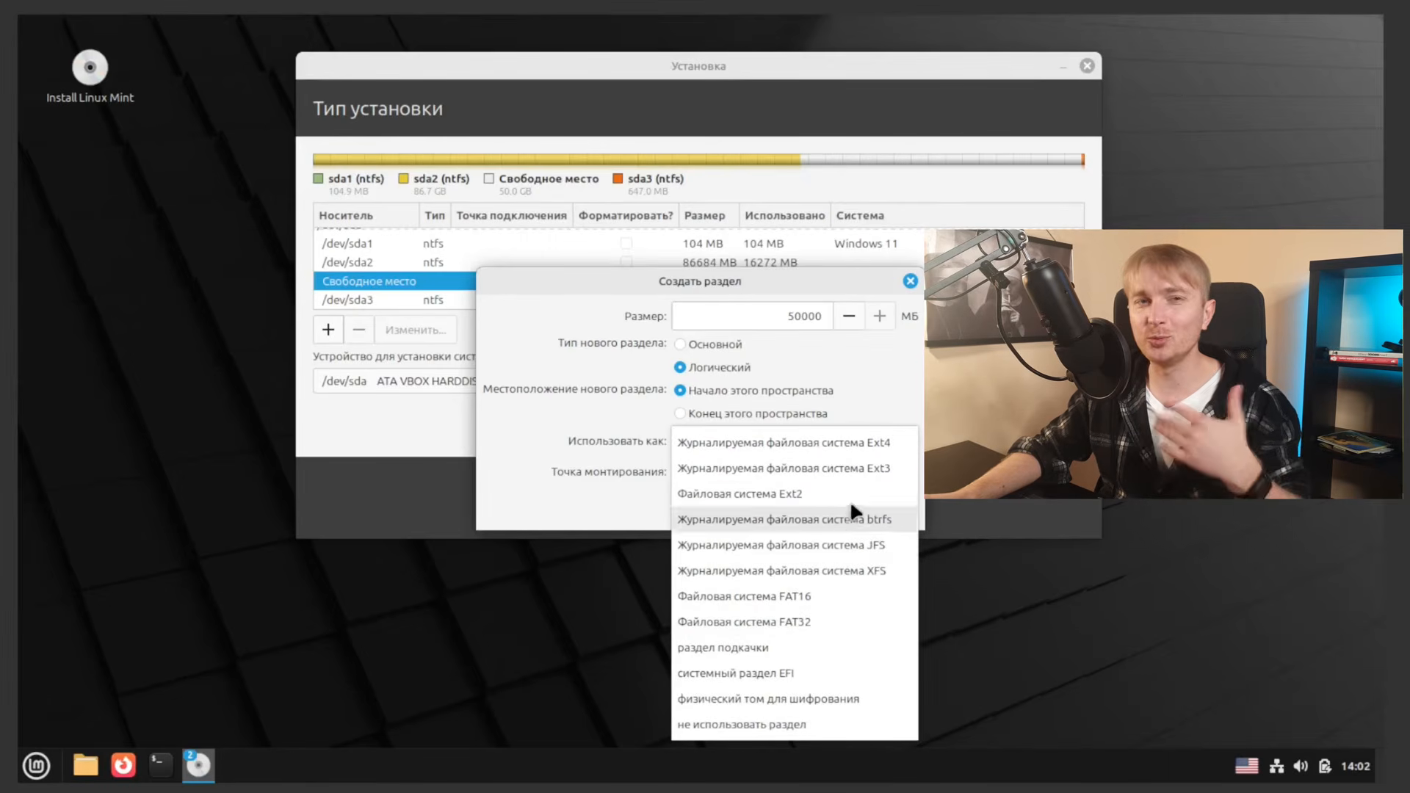
pyautogui.click(874, 448)
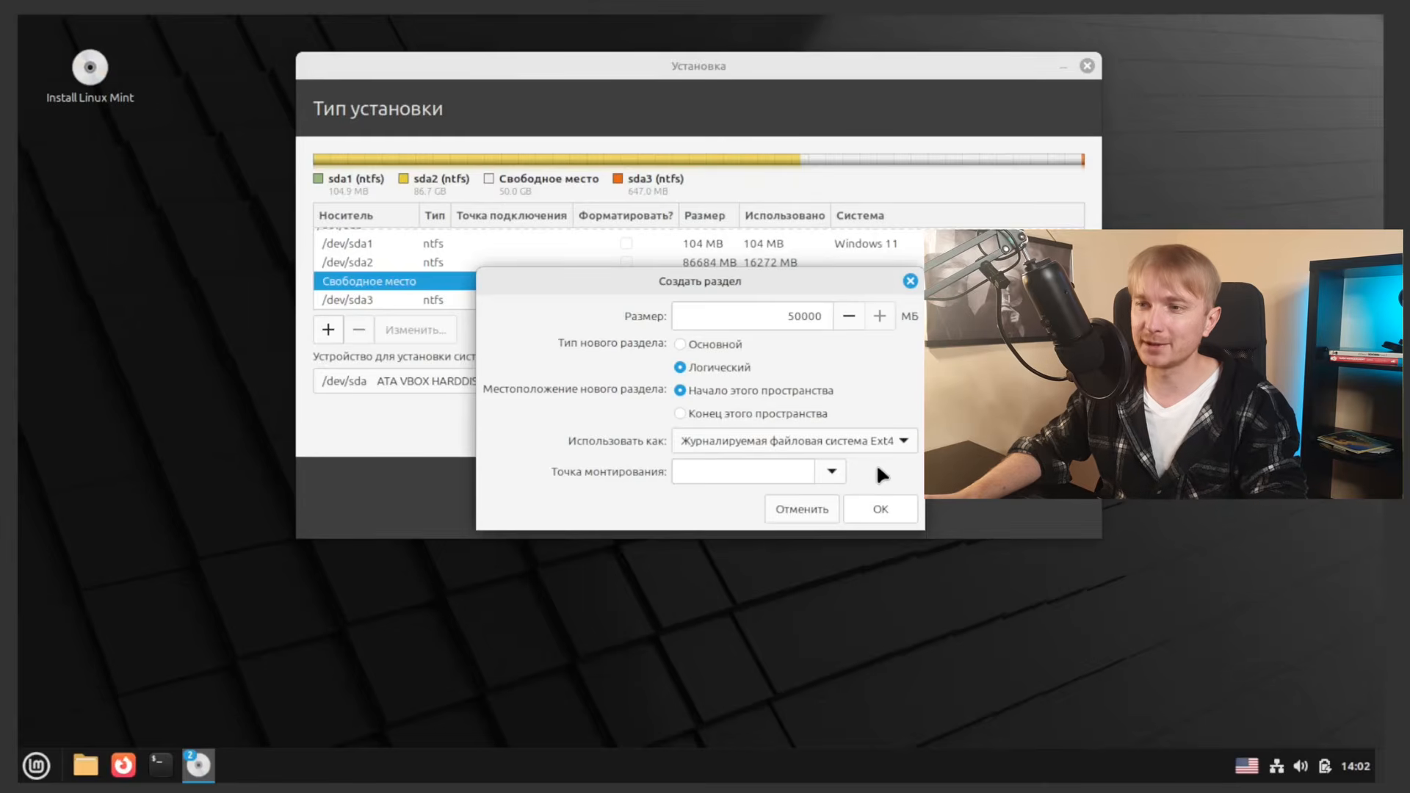
pyautogui.click(833, 471)
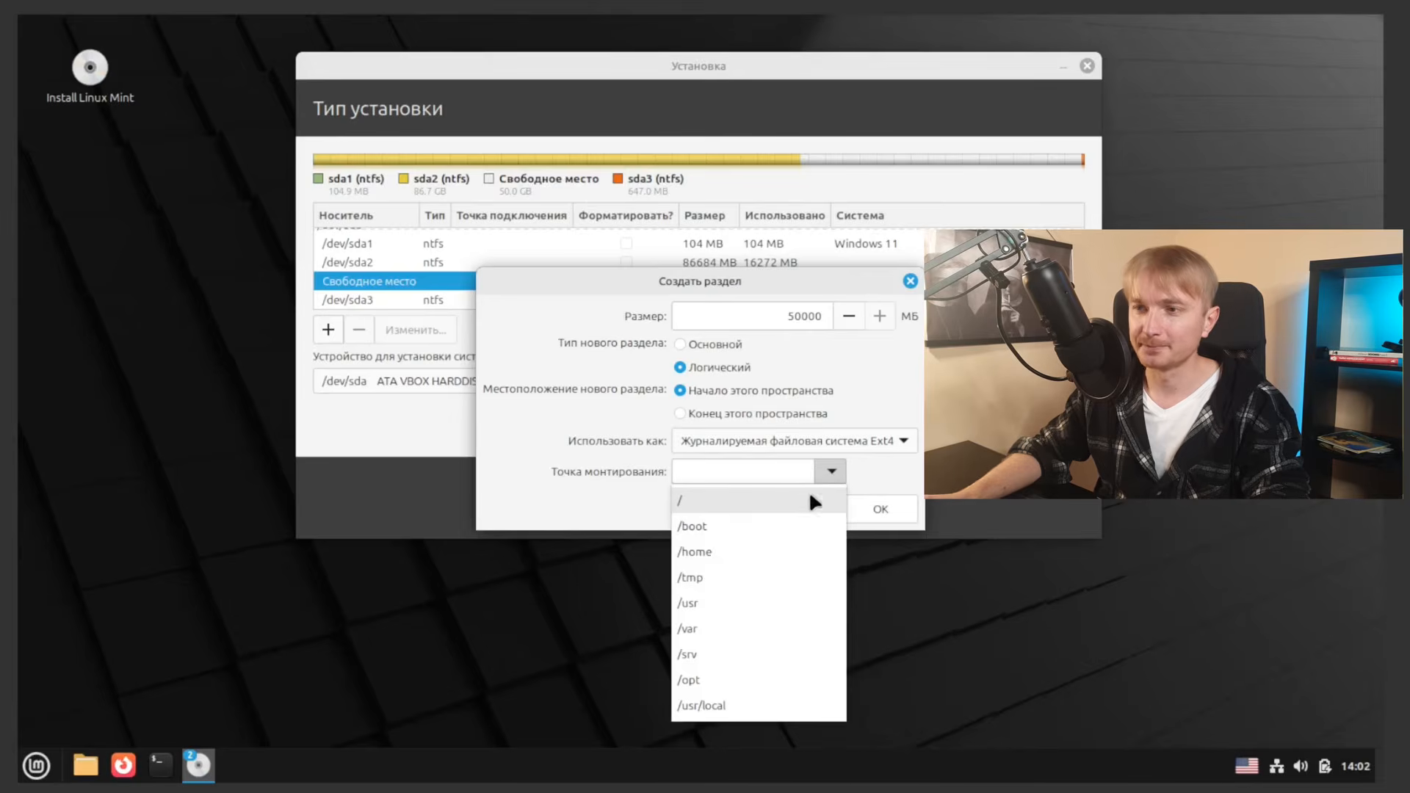
pyautogui.click(733, 498)
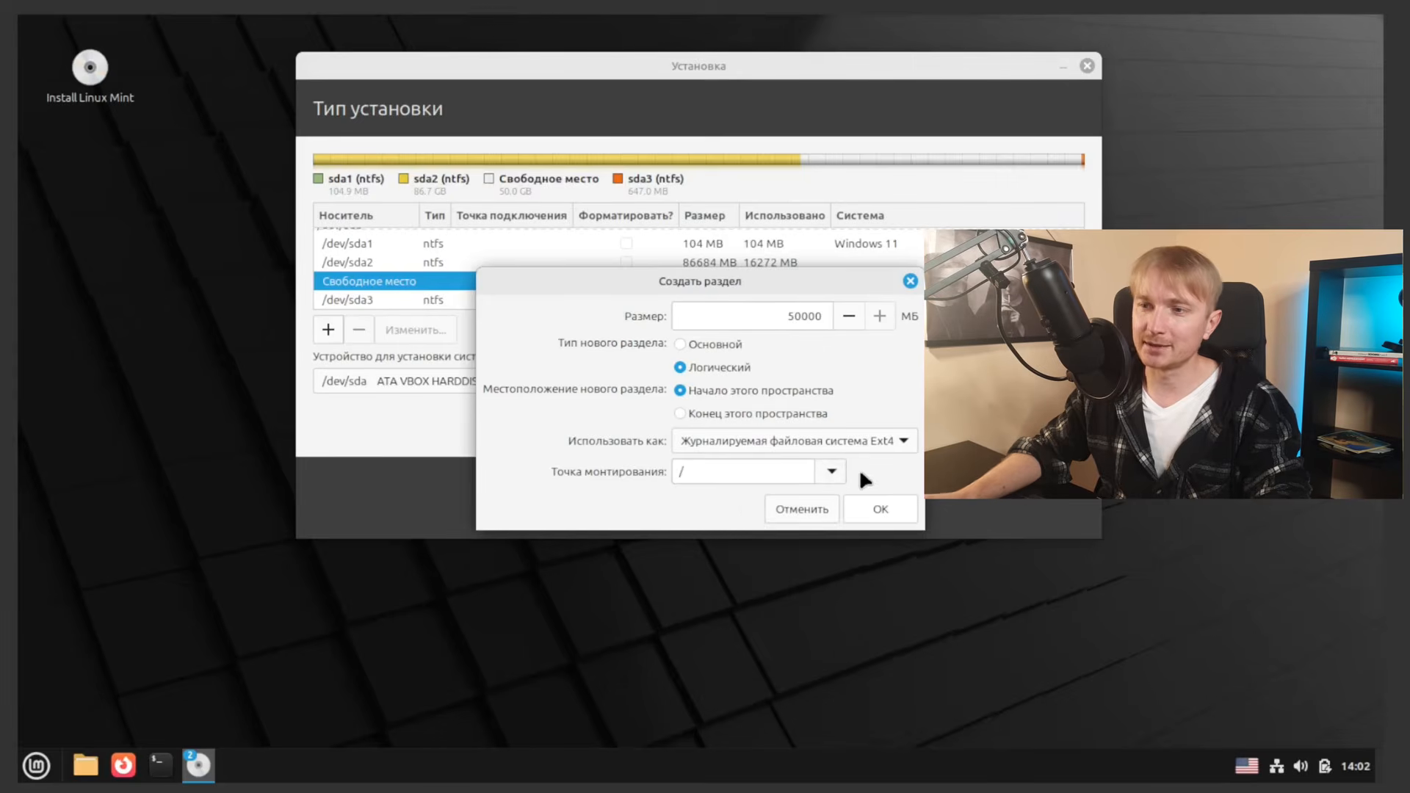
pyautogui.click(891, 512)
# Step: Select the new /dev/sda5 root partition and start installing with this layout
pyautogui.click(429, 246)
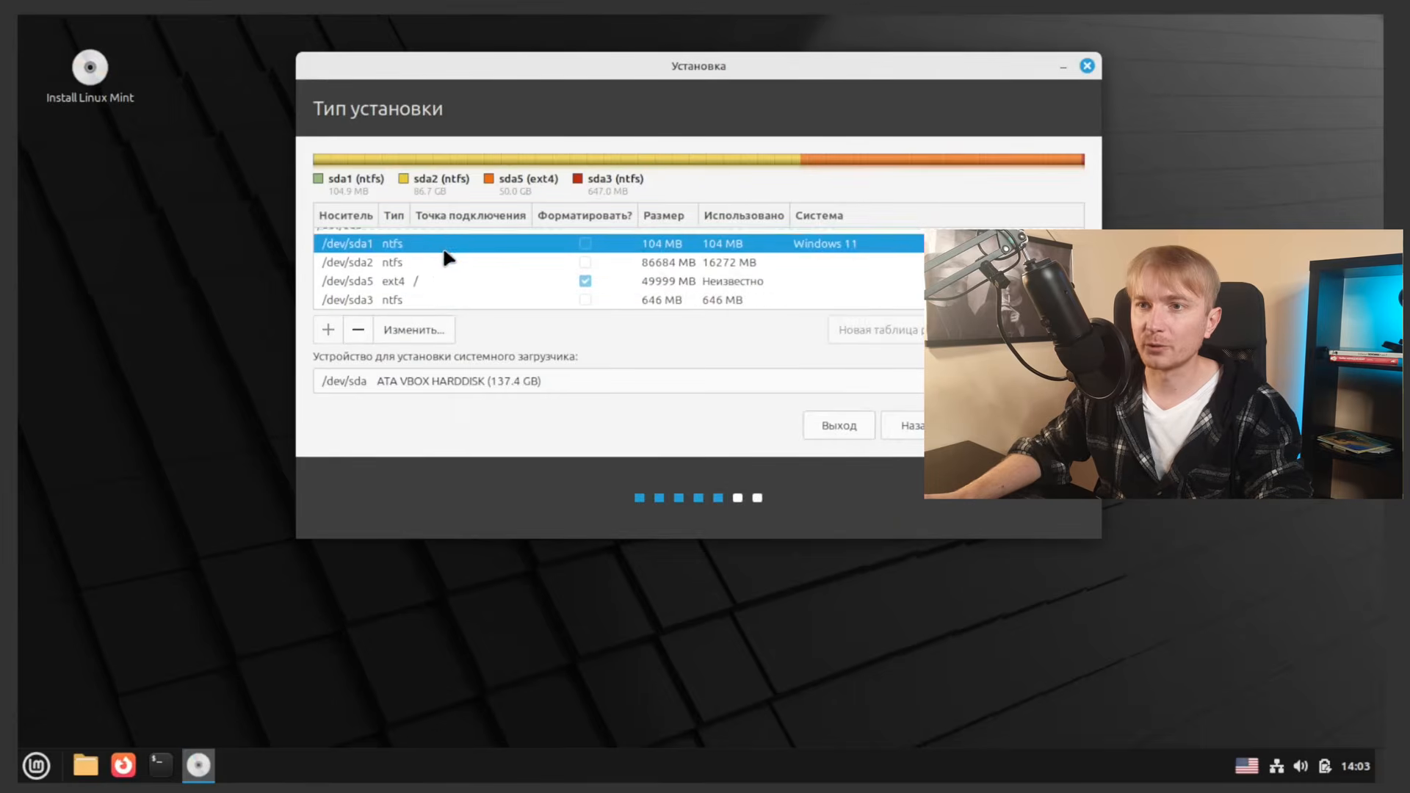
pyautogui.scroll(1, 445, 252)
pyautogui.scroll(-1, 452, 290)
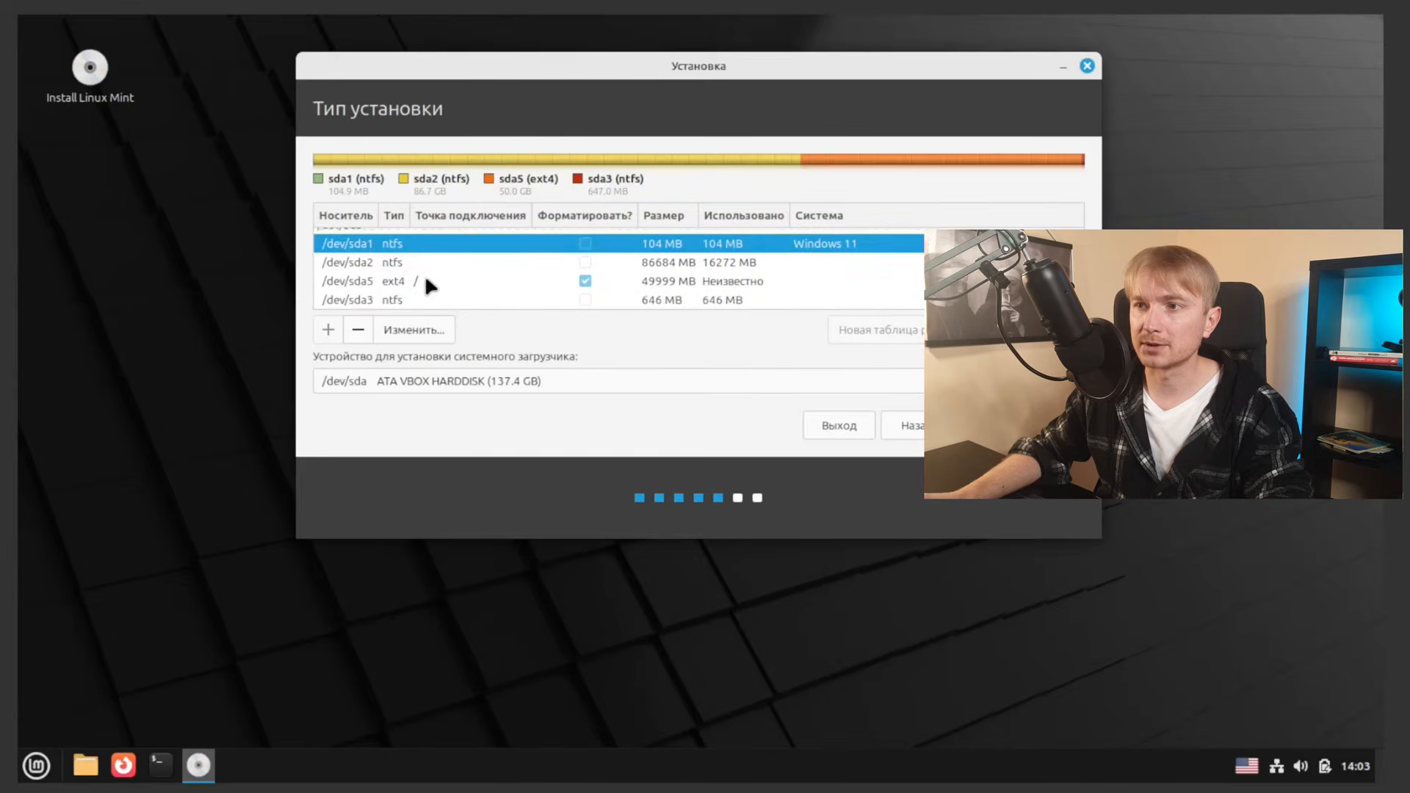
pyautogui.click(426, 281)
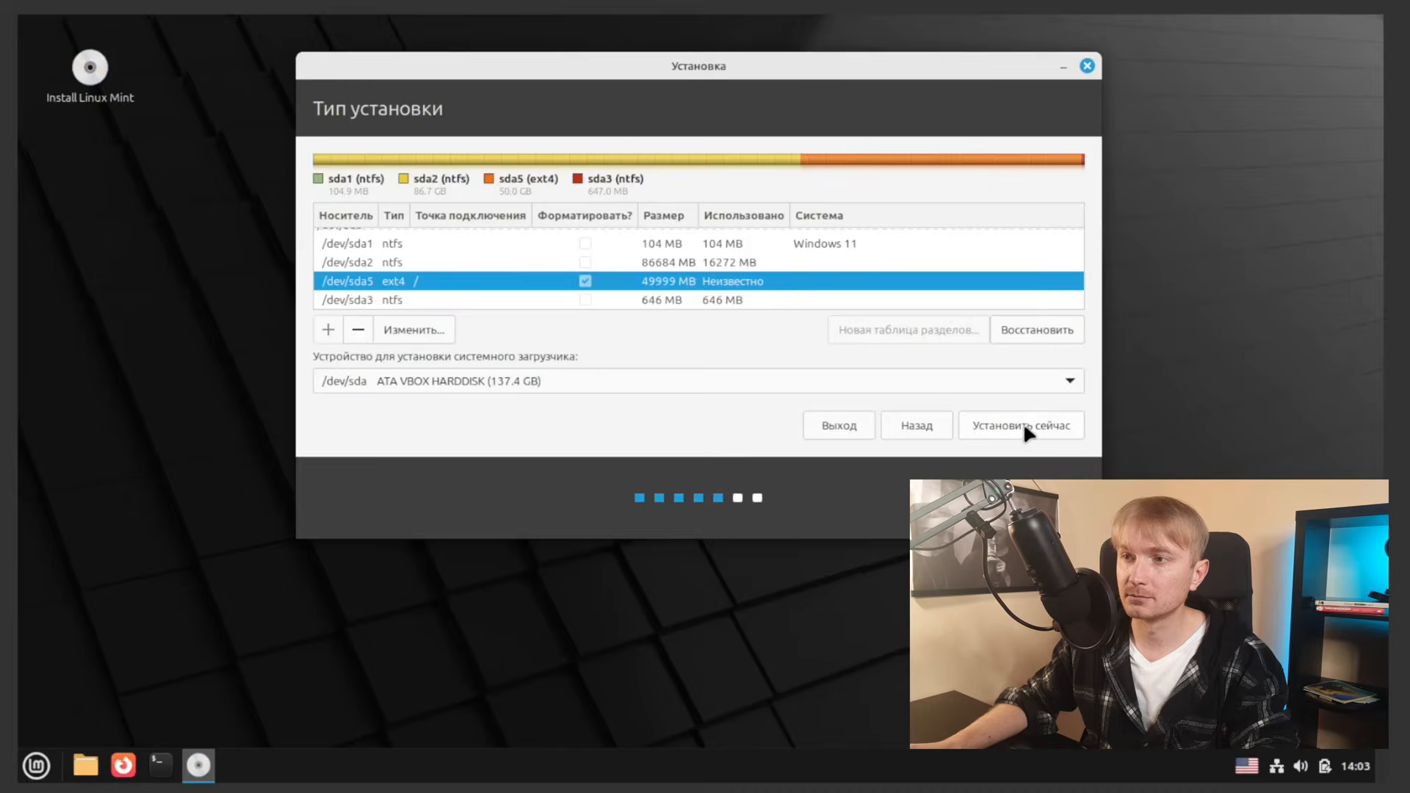
pyautogui.click(1025, 426)
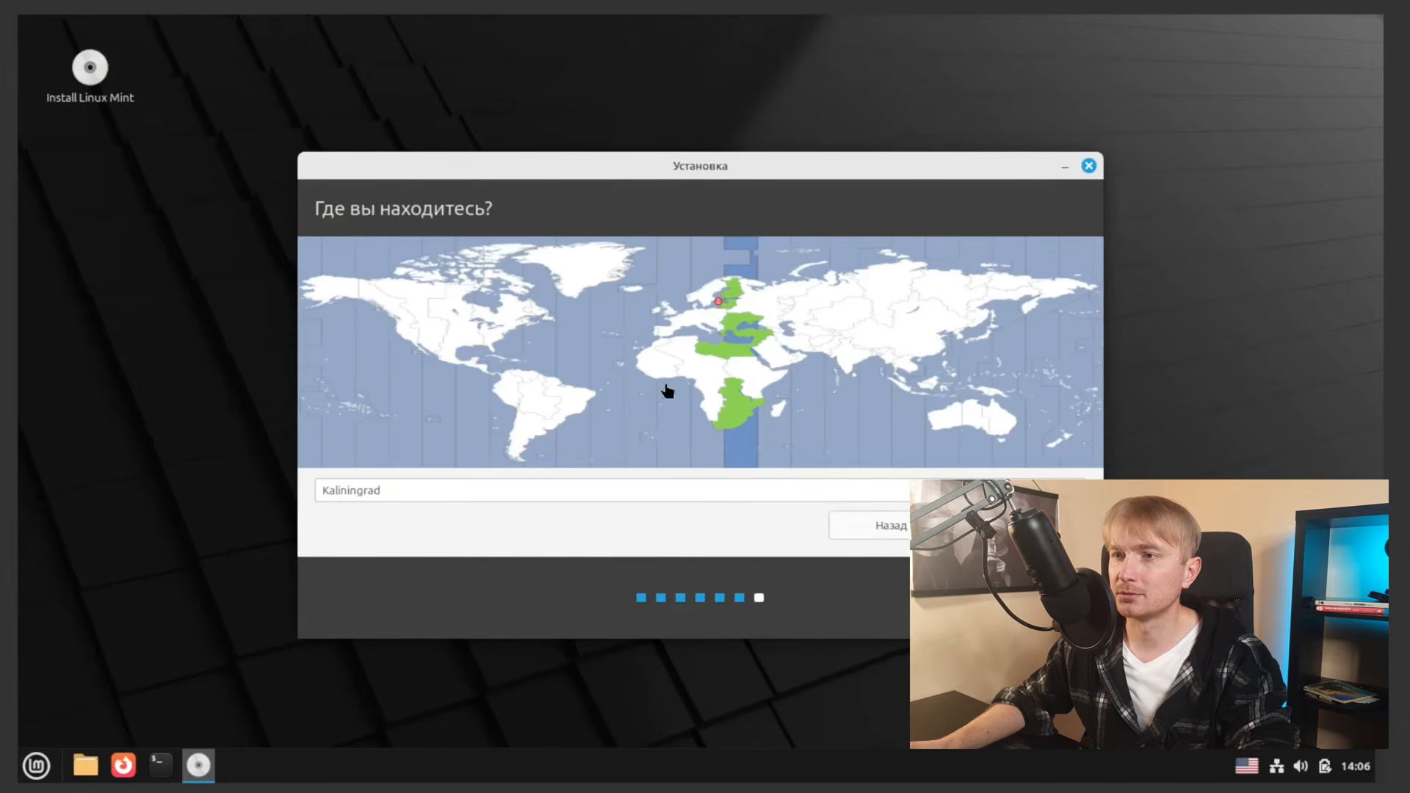
# Step: Set the time zone to Moscow and enter your name on the Who are you page
pyautogui.click(768, 313)
pyautogui.click(1019, 523)
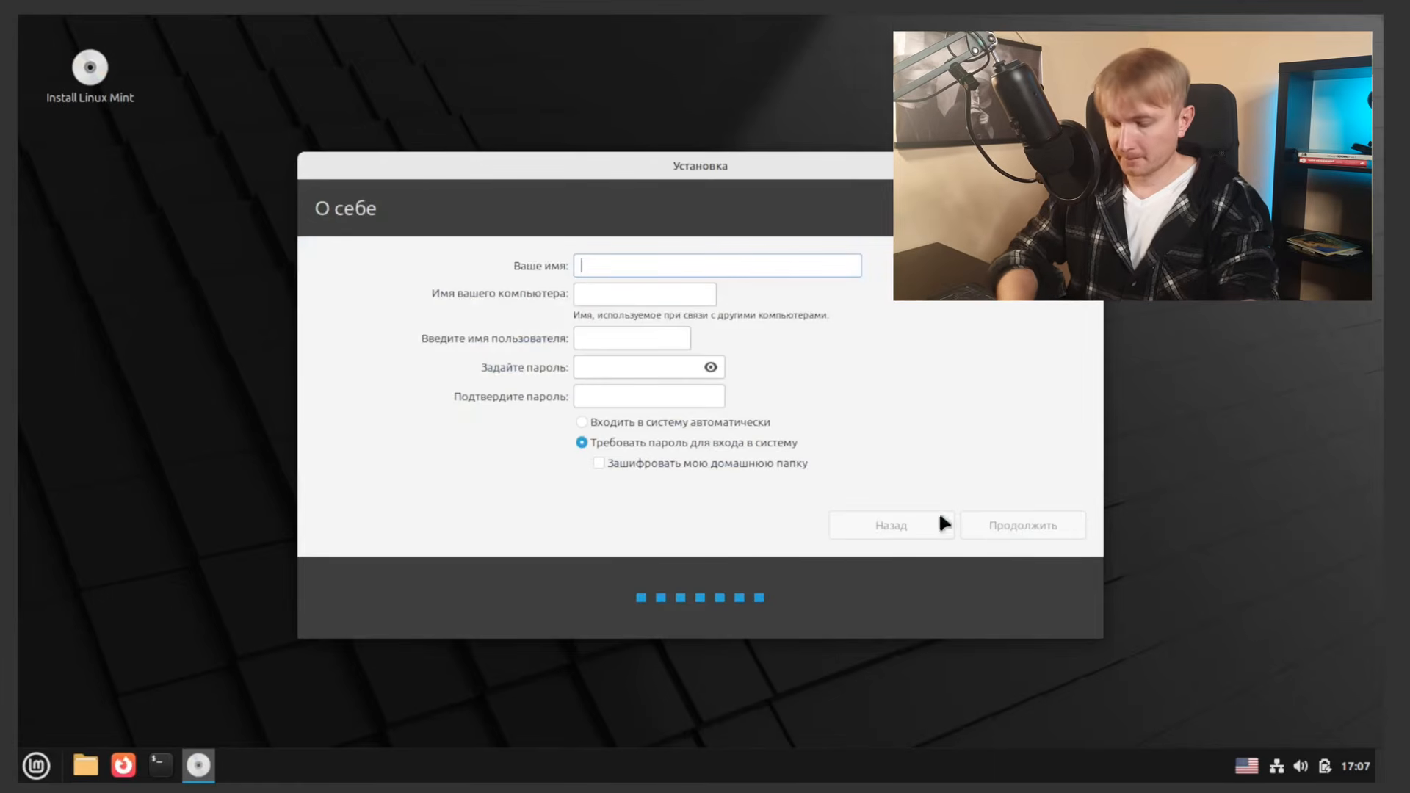
pyautogui.write('oleg')
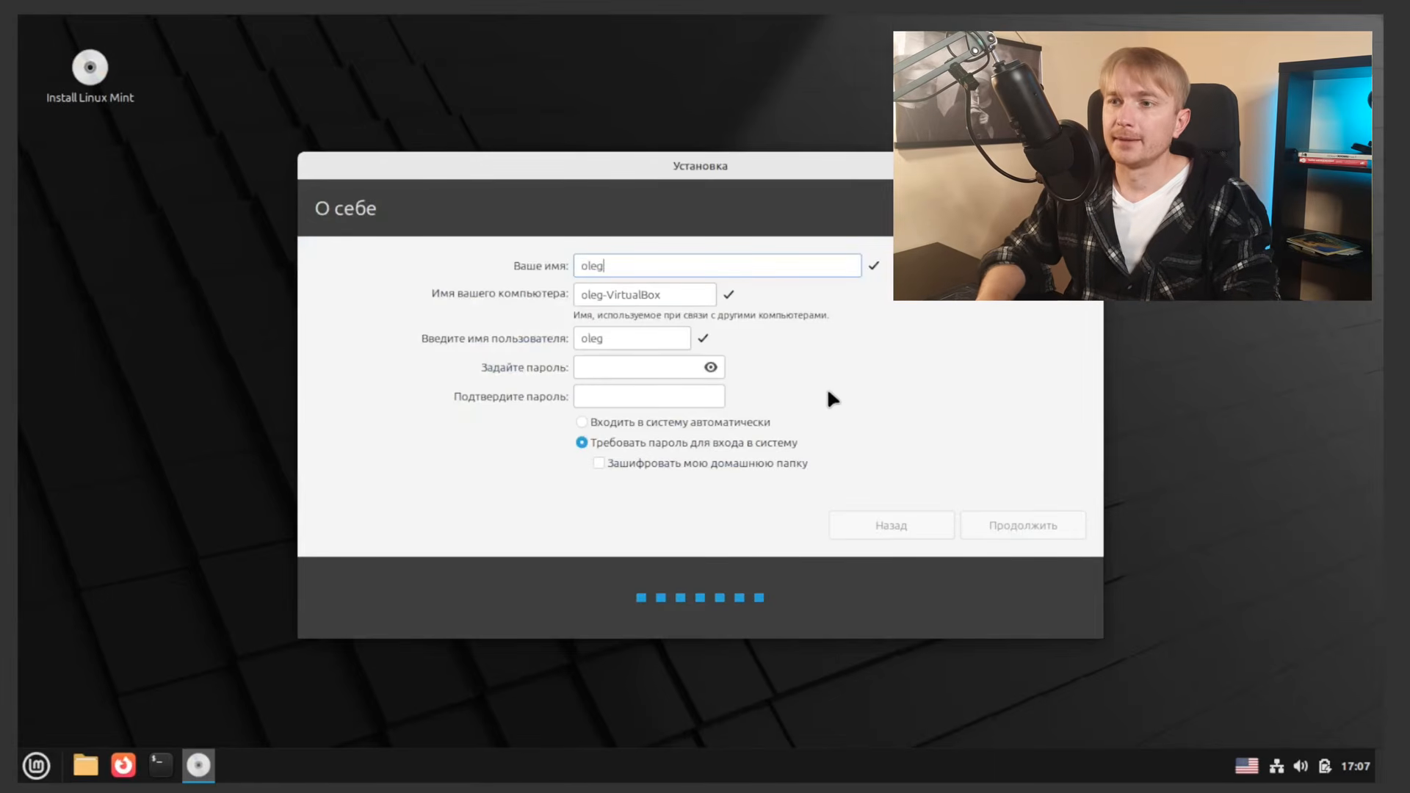
pyautogui.press('BackSpace')
pyautogui.press('BackSpace')
pyautogui.press('BackSpace')
pyautogui.press('BackSpace')
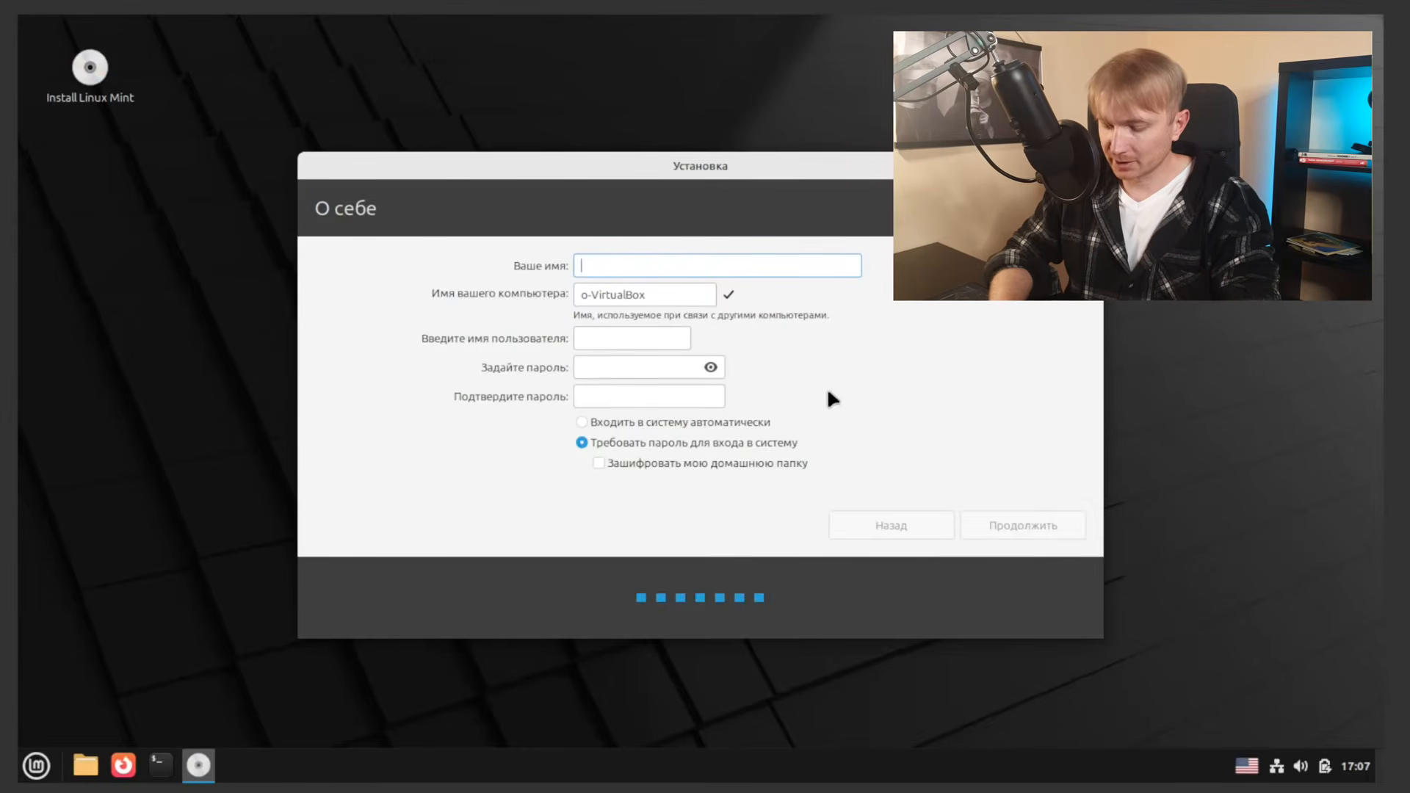
pyautogui.write('ole')
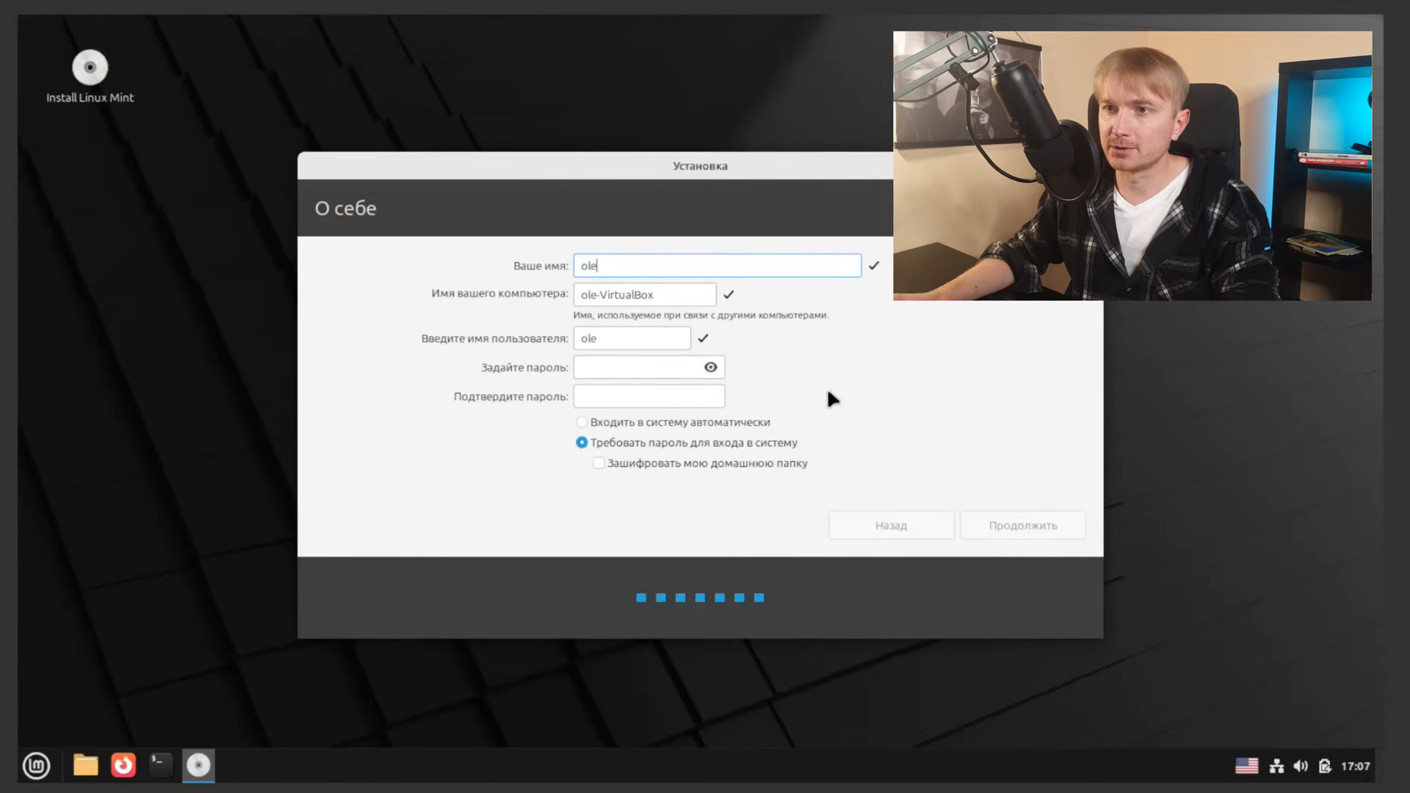
pyautogui.write('g')
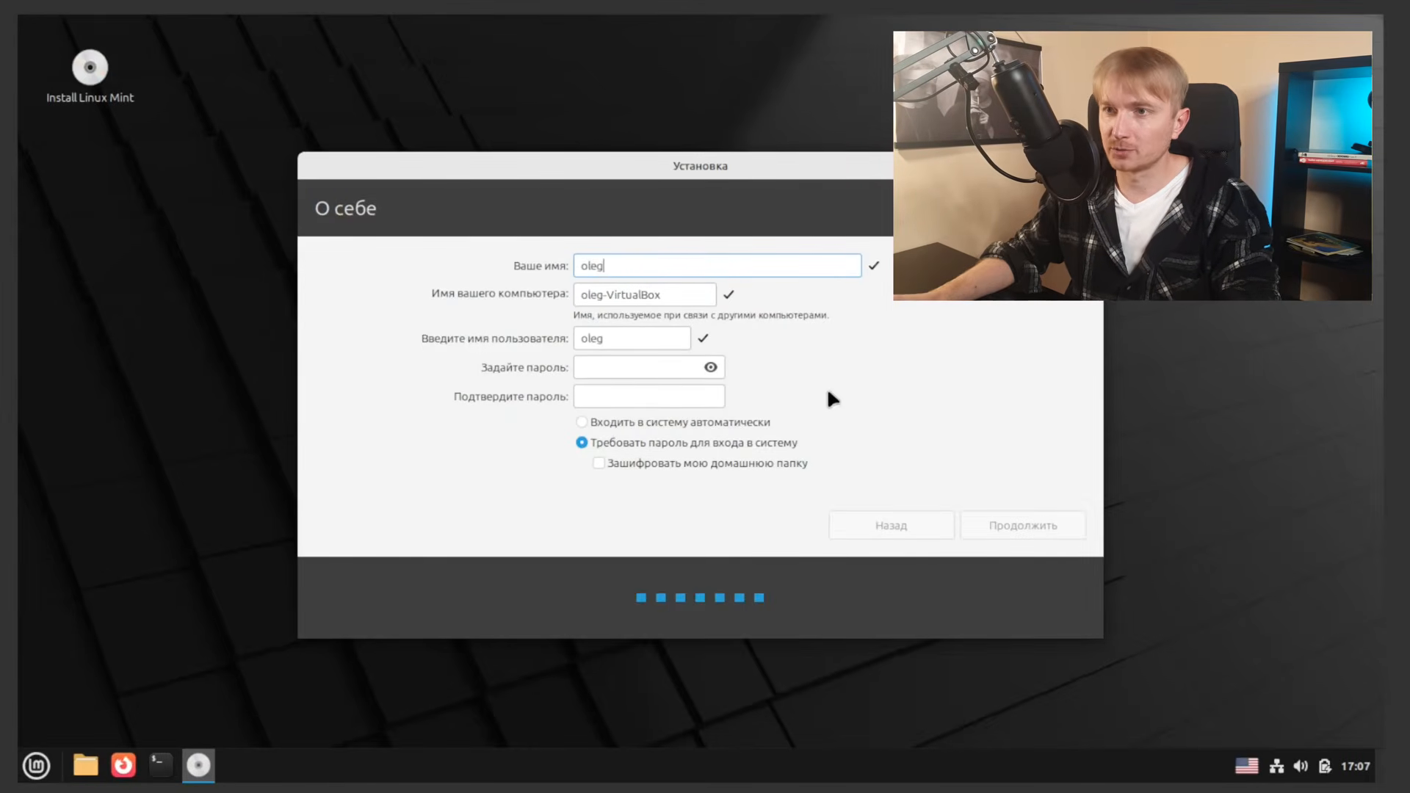
# Step: Replace the name with the chosen user name, set and confirm the account password, and continue
pyautogui.doubleClick(663, 267)
pyautogui.write('mamkin')
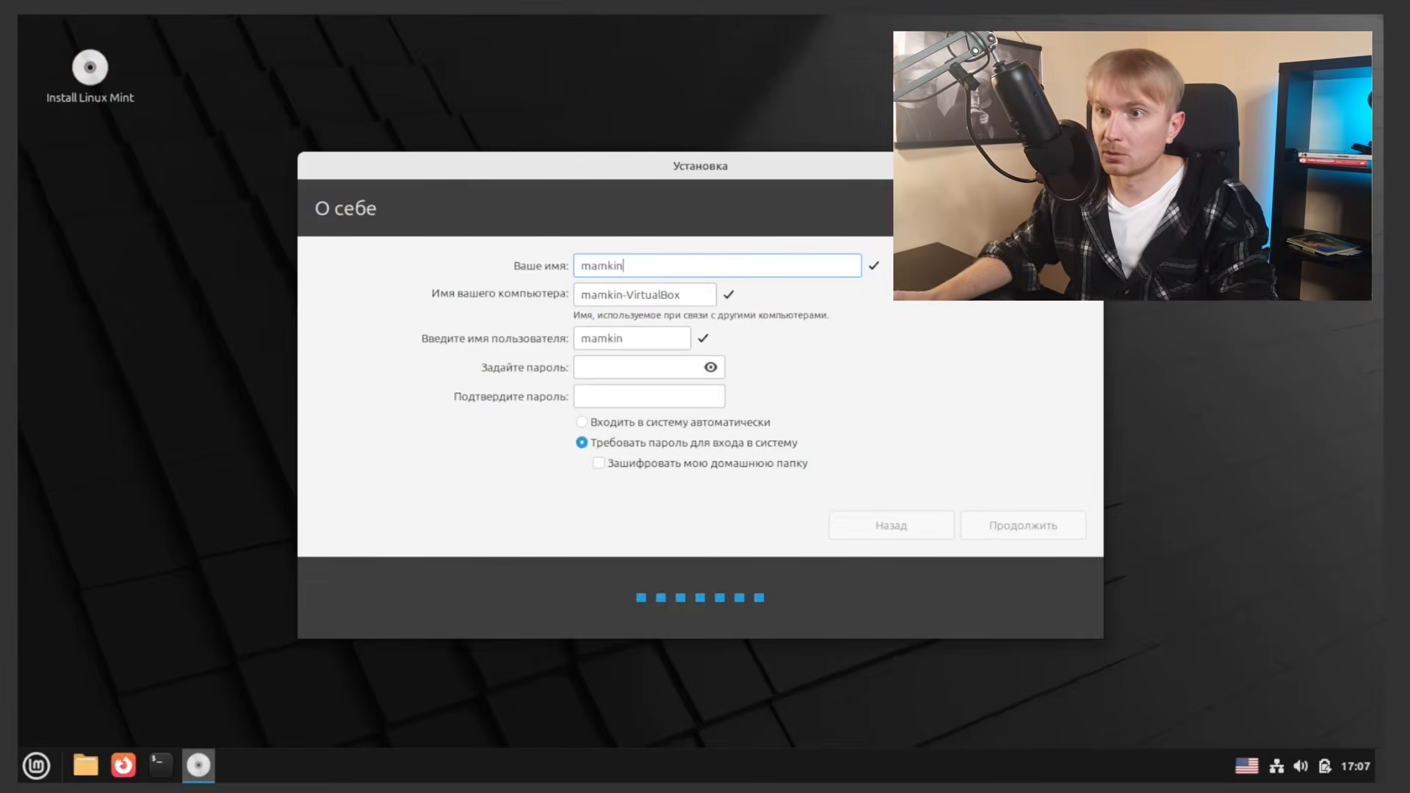
pyautogui.write('hacker')
pyautogui.click(655, 361)
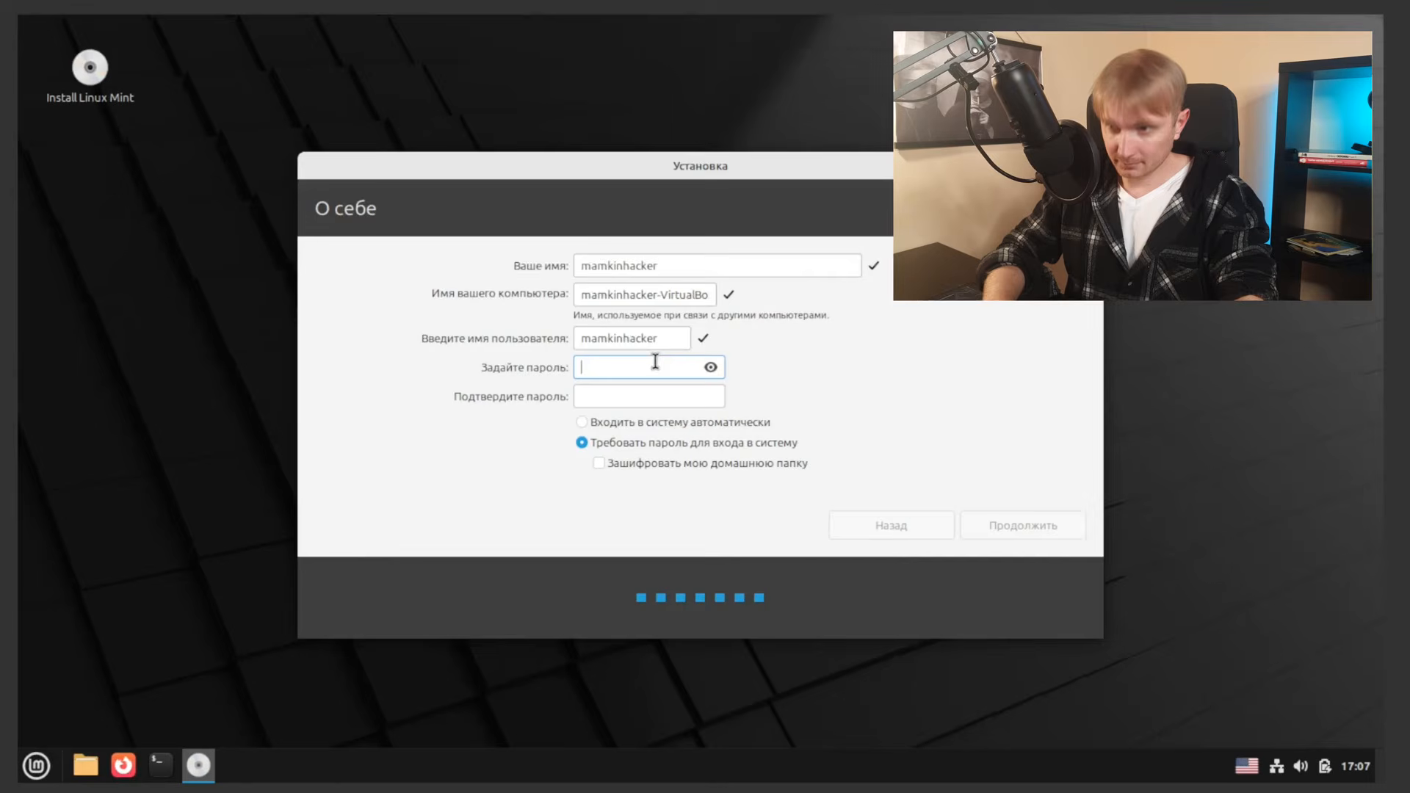
pyautogui.write('1')
pyautogui.press('BackSpace')
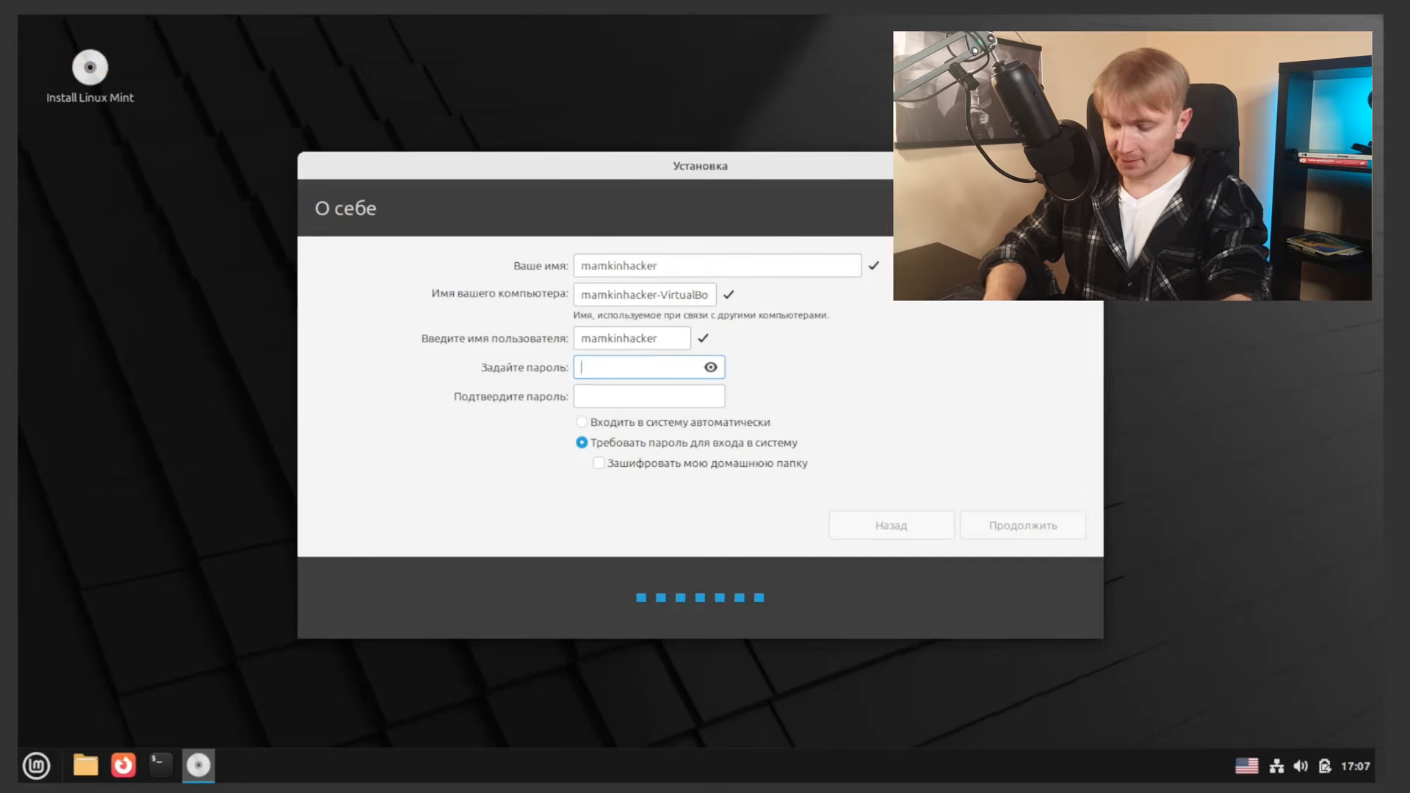
pyautogui.write('123456')
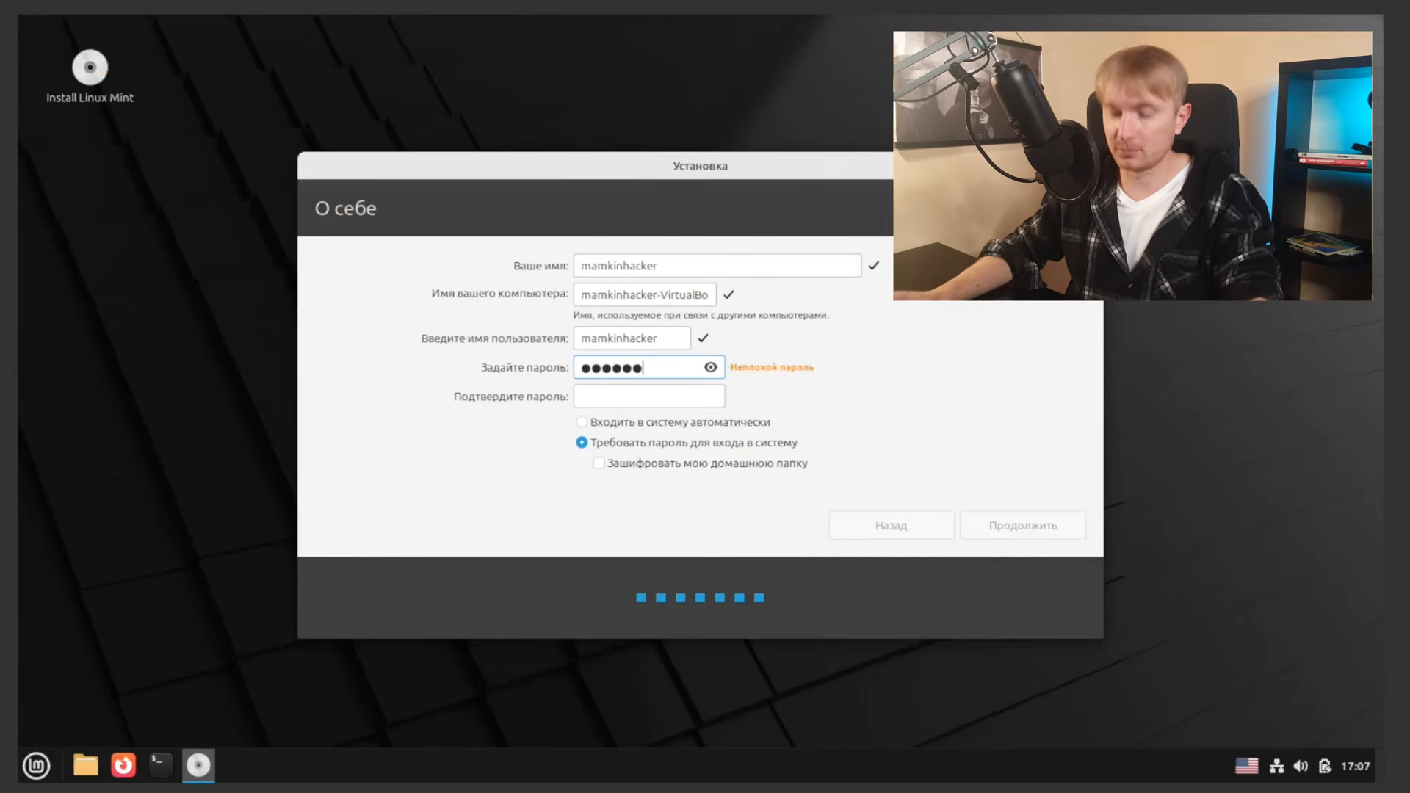
pyautogui.click(683, 392)
pyautogui.write('123456')
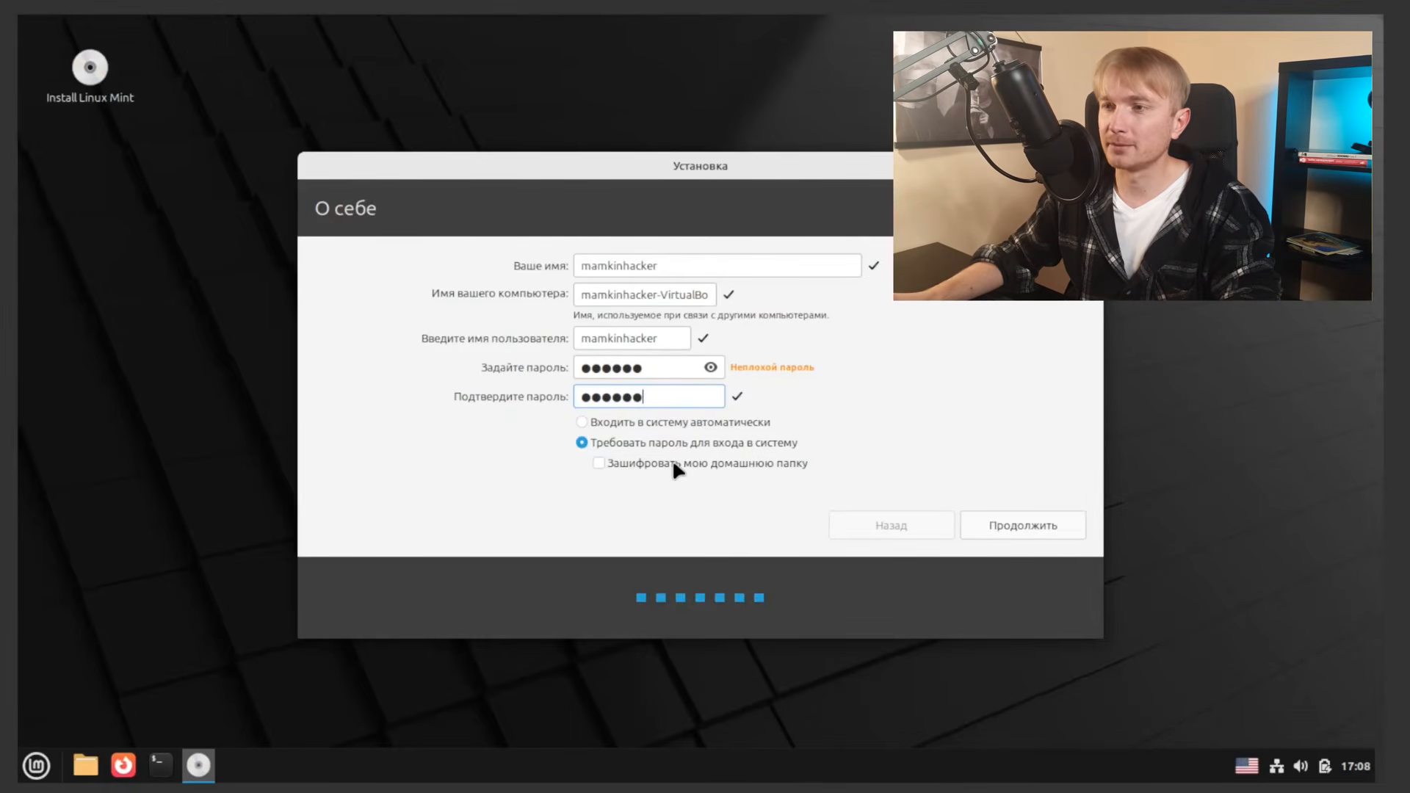
pyautogui.click(1045, 525)
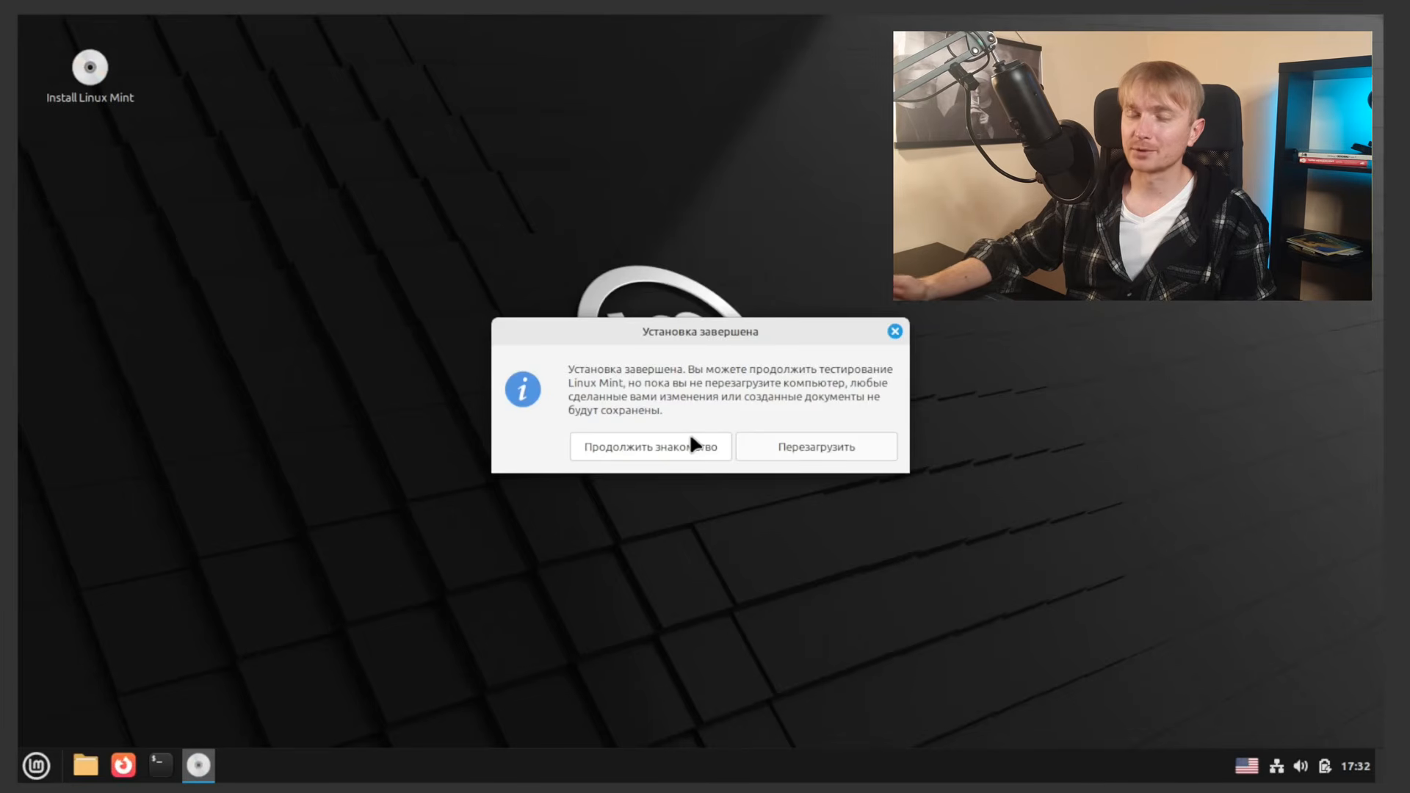
# Step: Restart into the new system, log in with the account password, and close the Welcome window
pyautogui.click(833, 445)
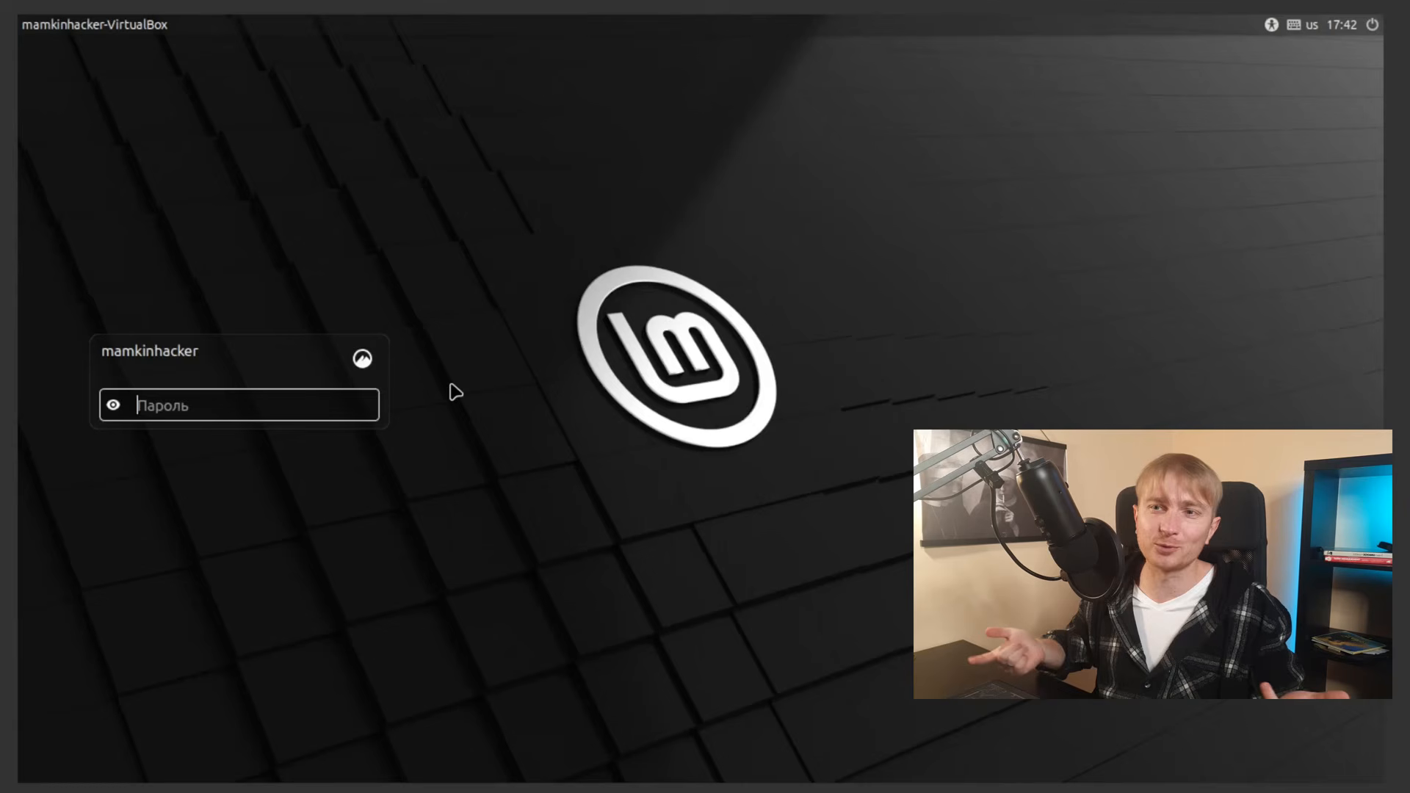
pyautogui.write('***')
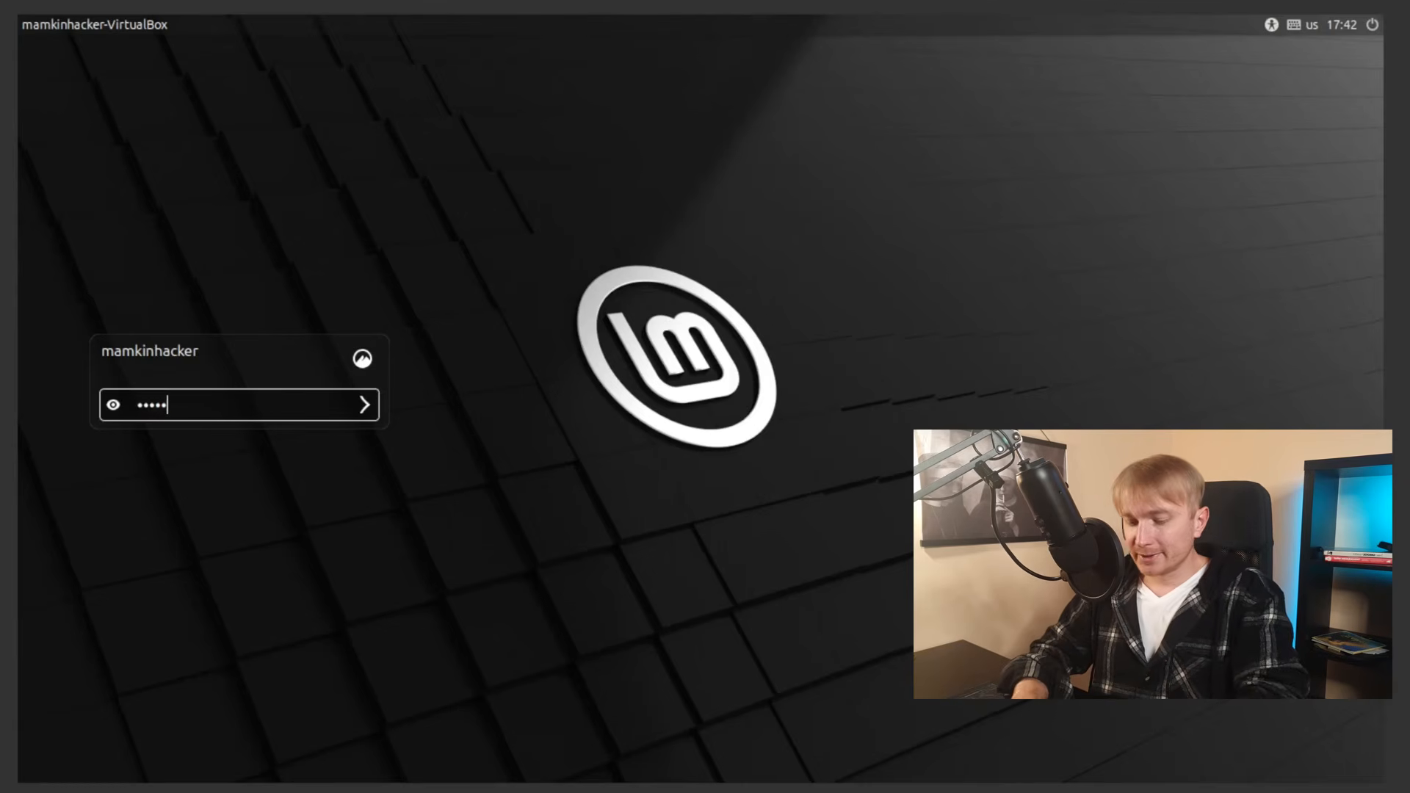
pyautogui.write('**')
pyautogui.press('Return')
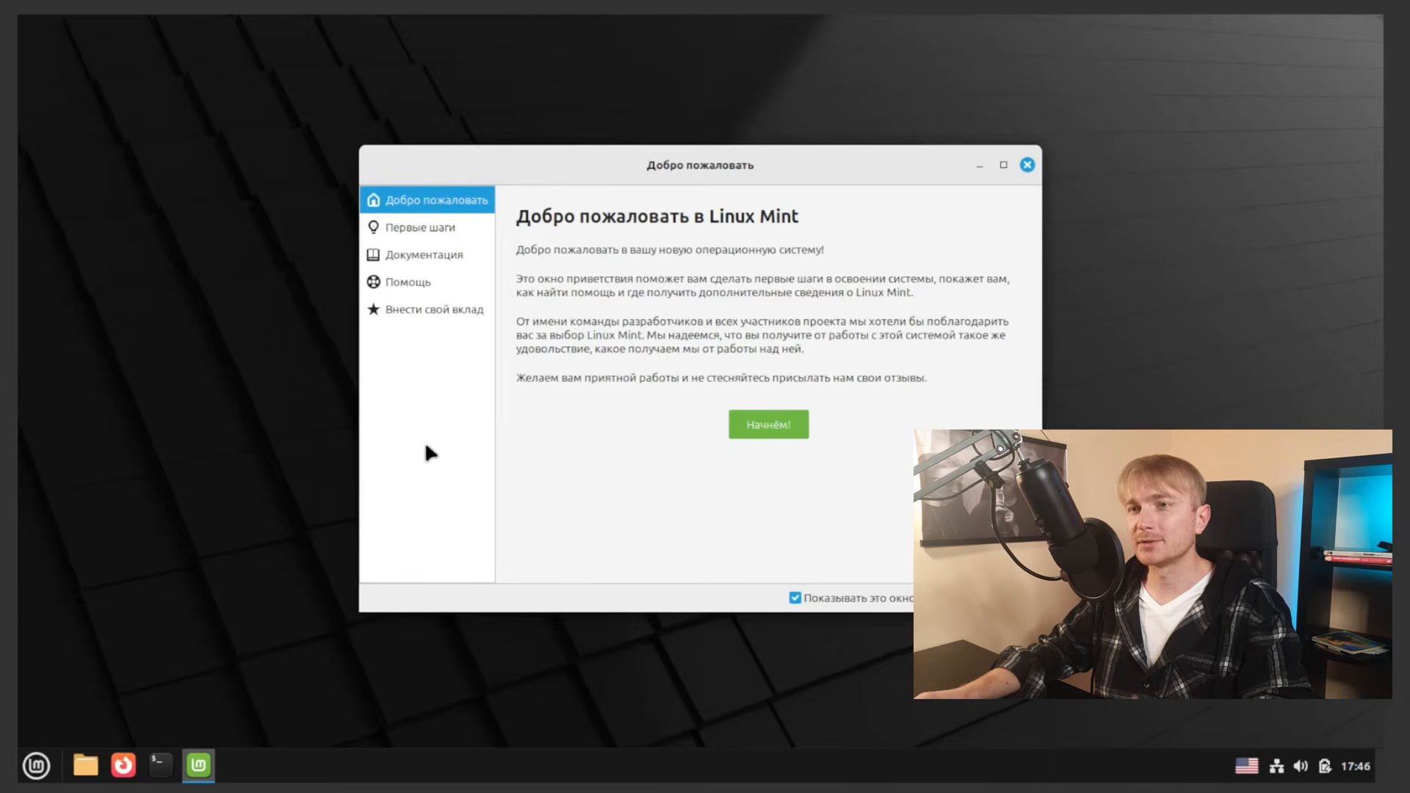
pyautogui.click(1027, 164)
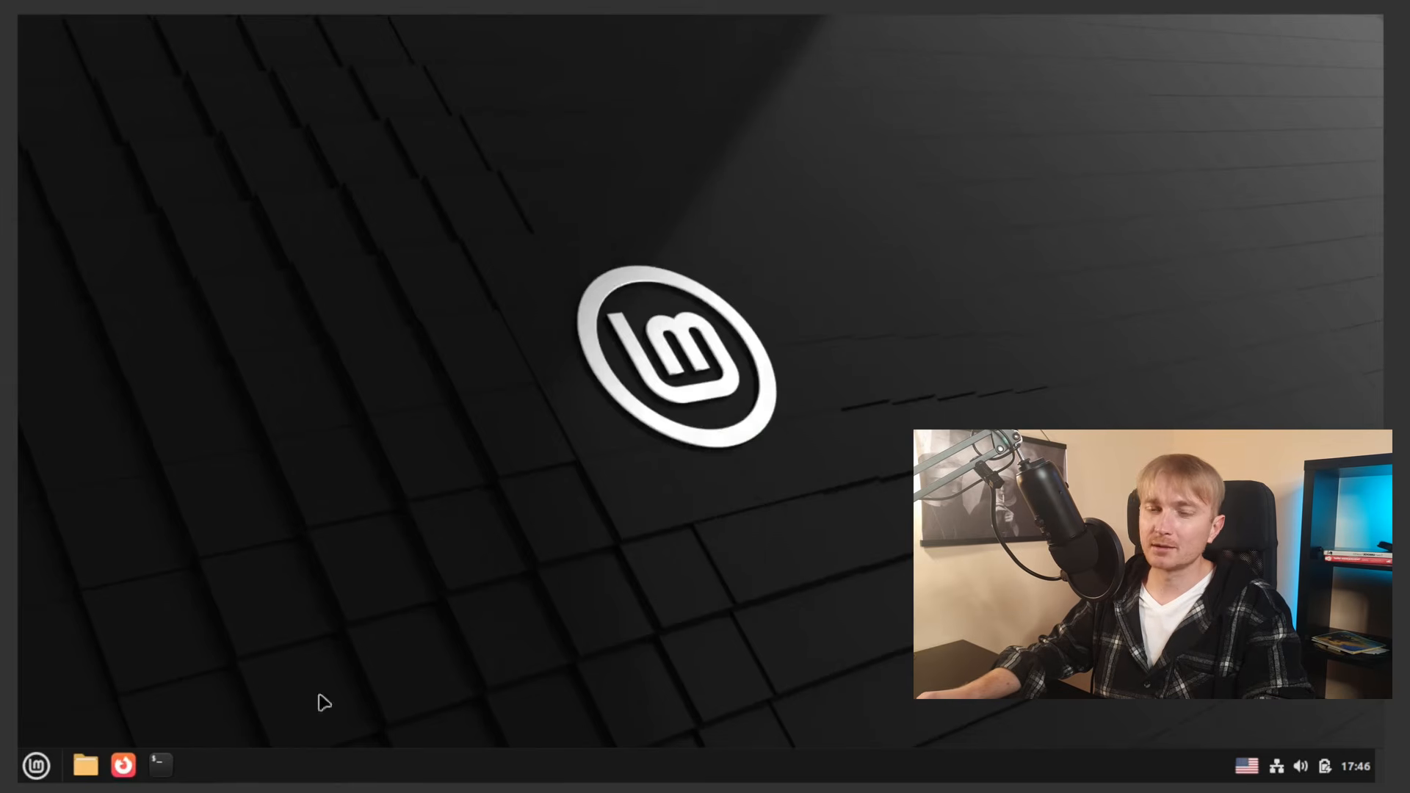
# Step: In a widened terminal, run sudo os-prober, which detects Windows 11 on /dev/sda1
pyautogui.click(160, 764)
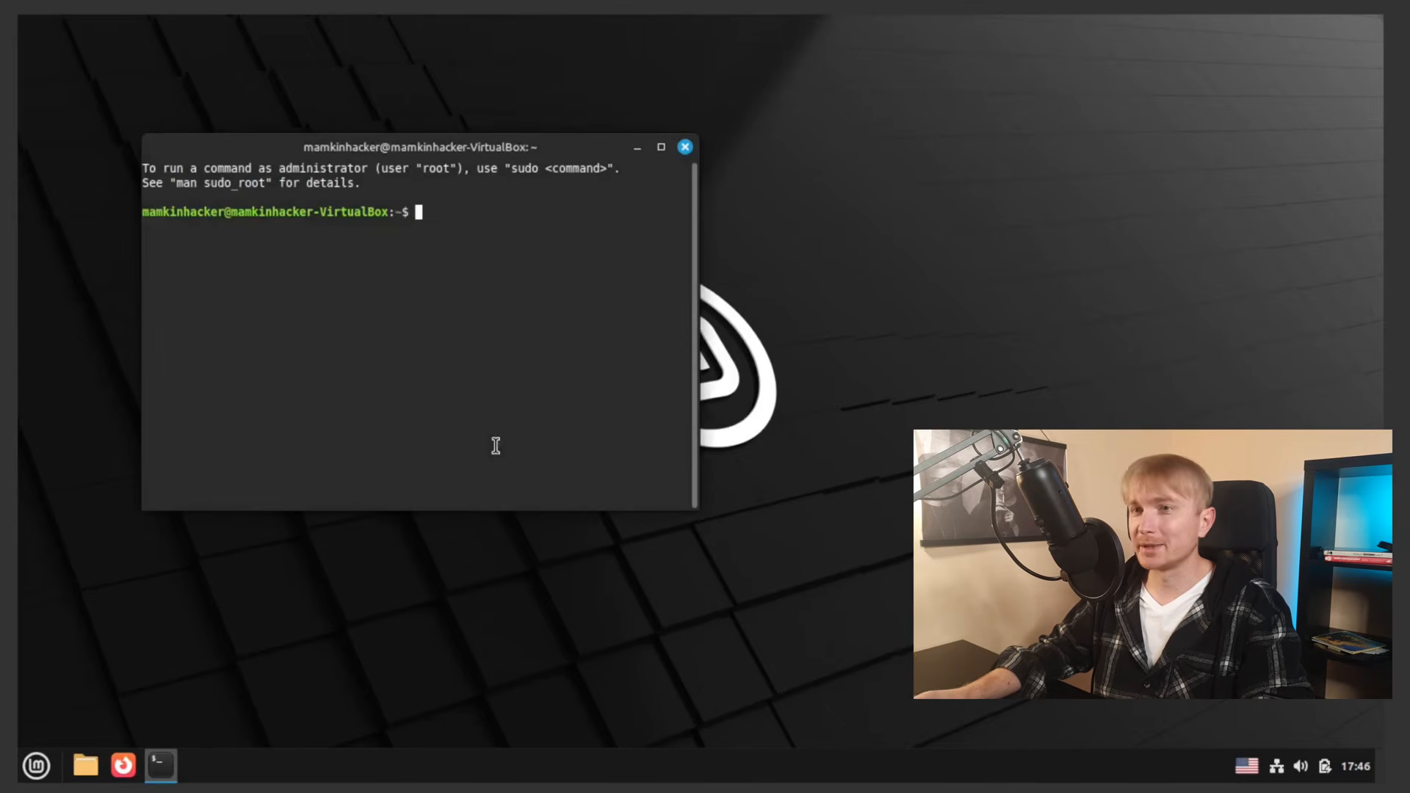
pyautogui.moveTo(696, 330); pyautogui.dragTo(945, 319)
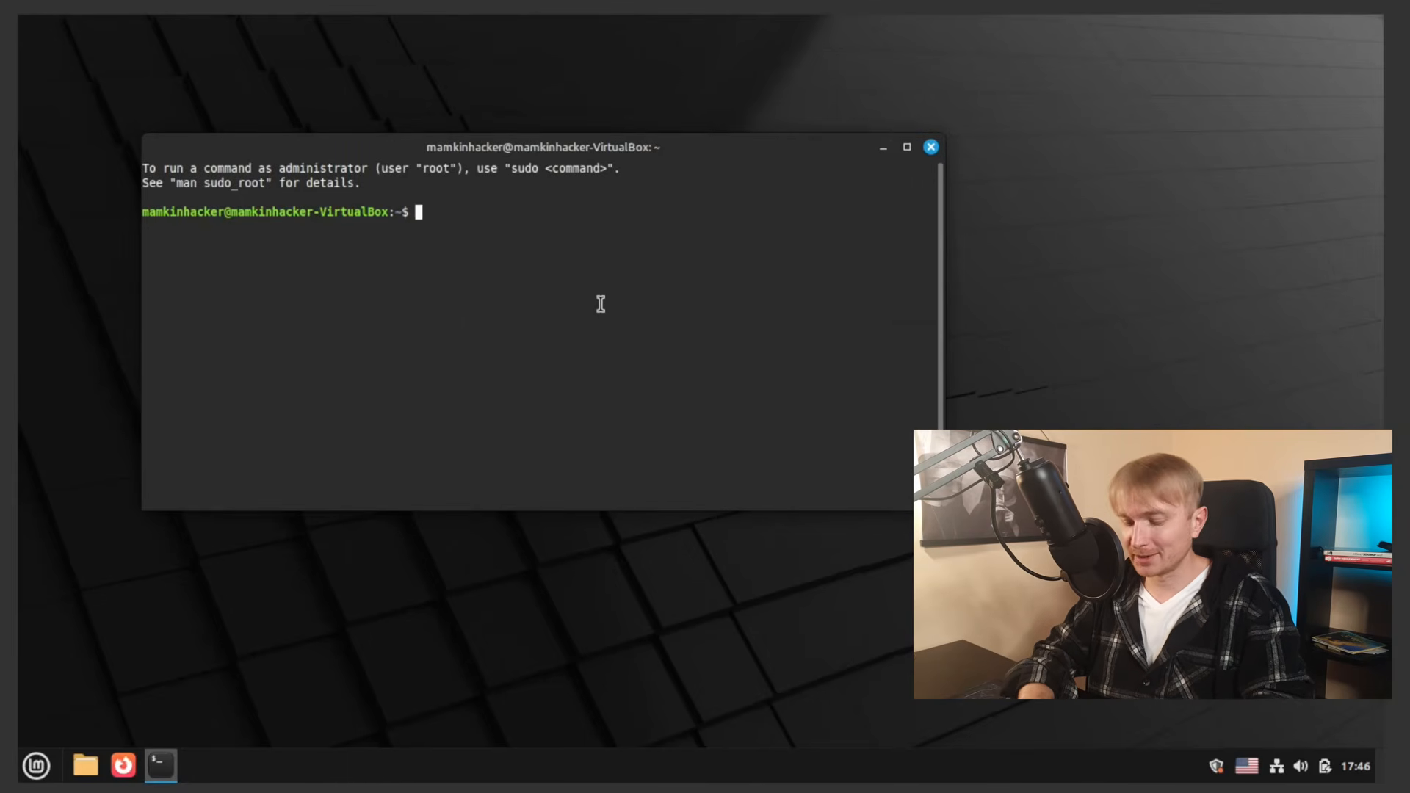
pyautogui.write('sudo ')
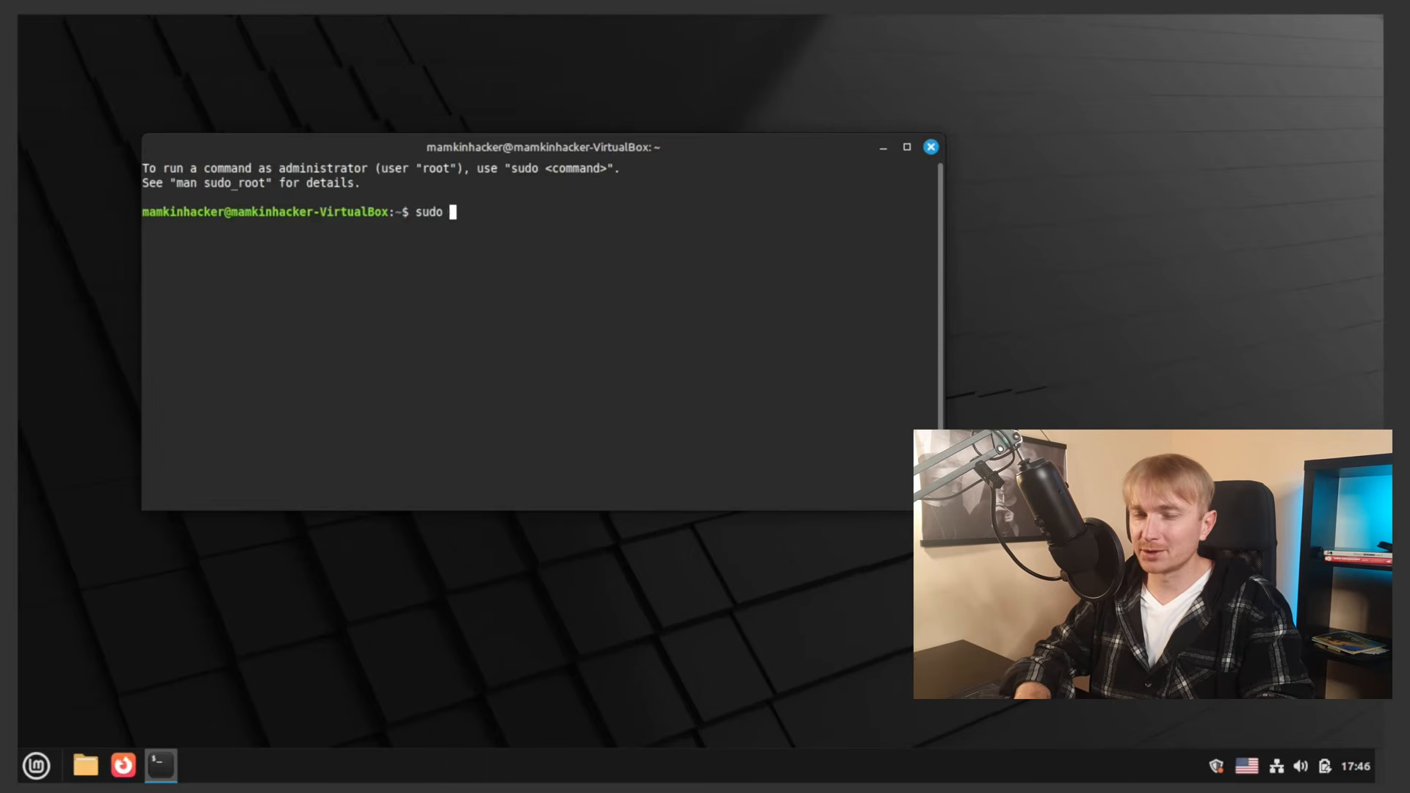
pyautogui.write('o')
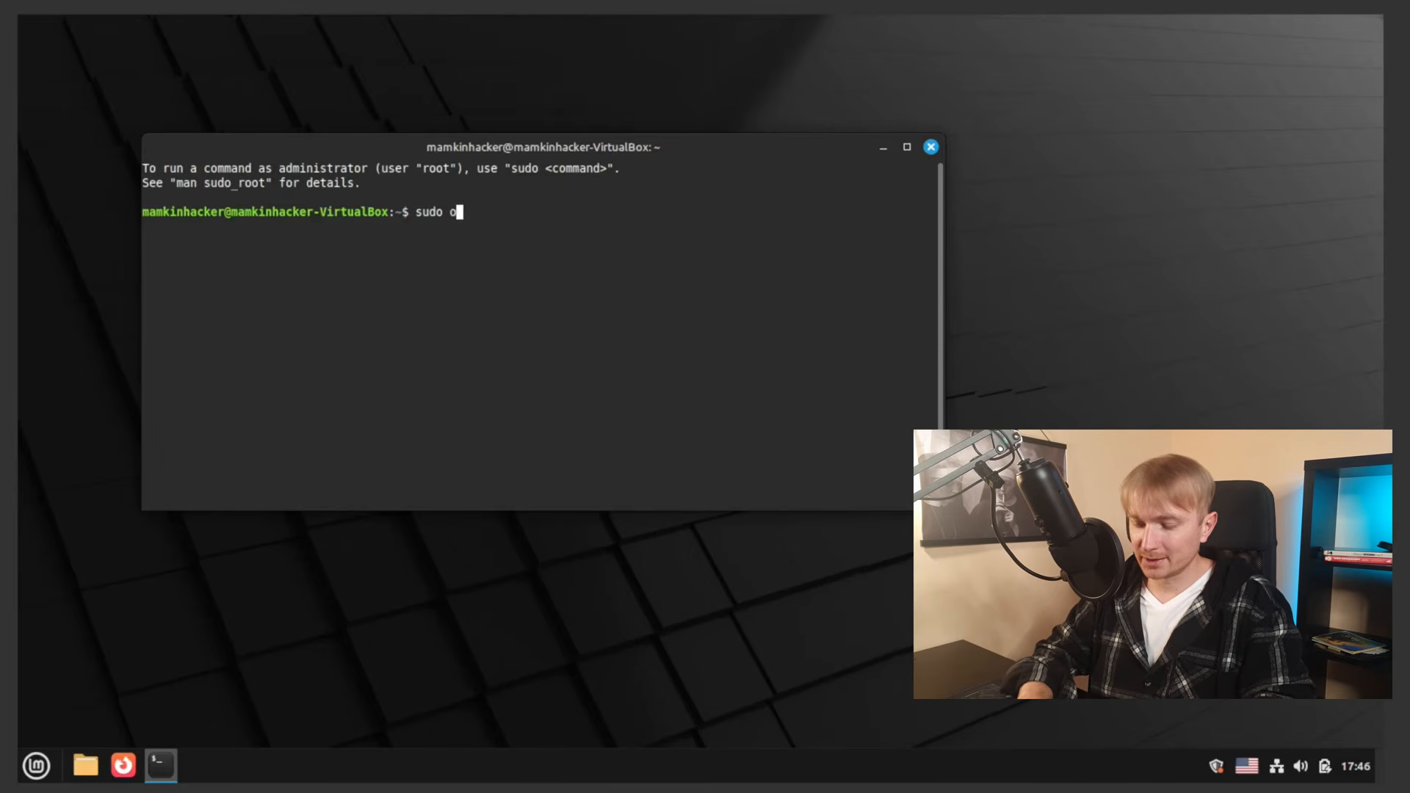
pyautogui.write('s-probe')
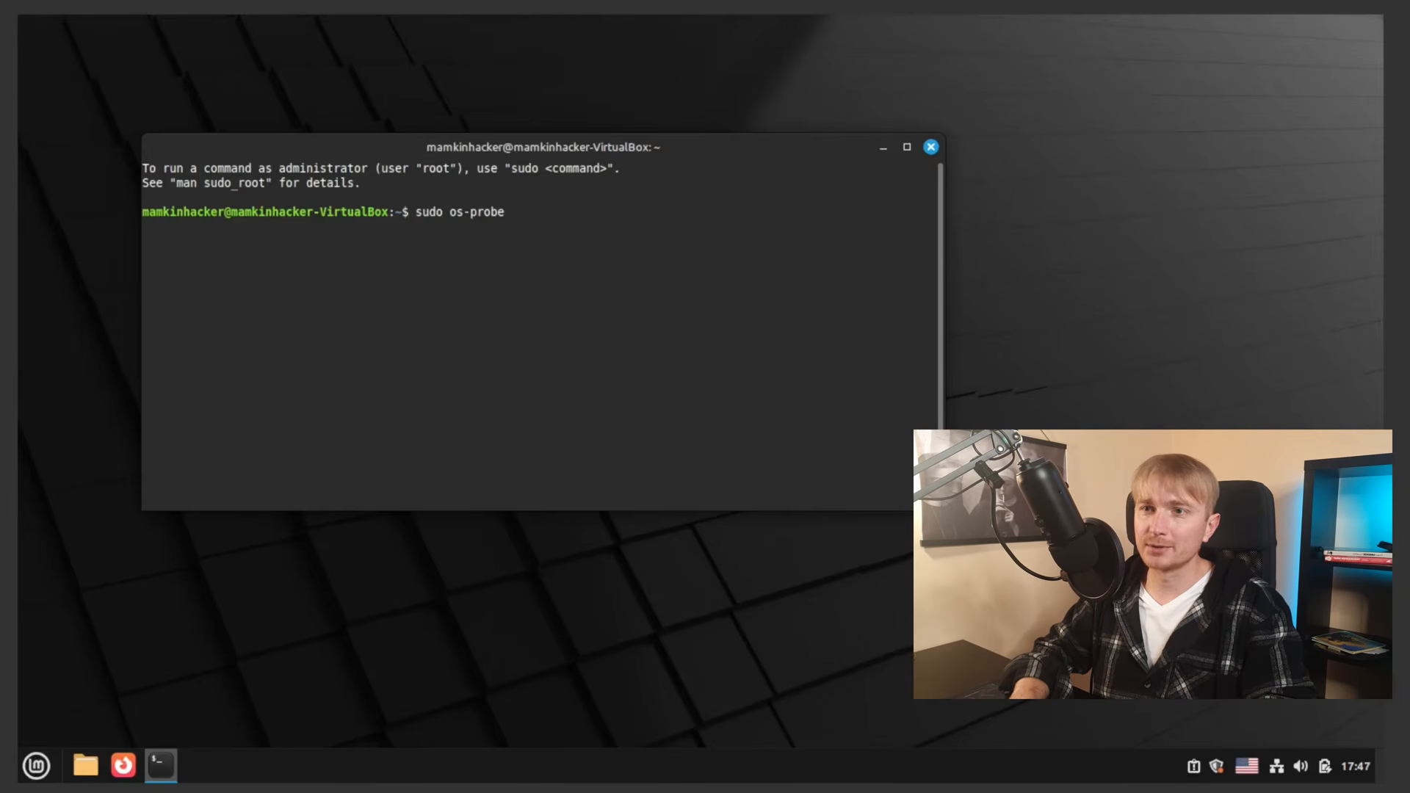
pyautogui.press('Return')
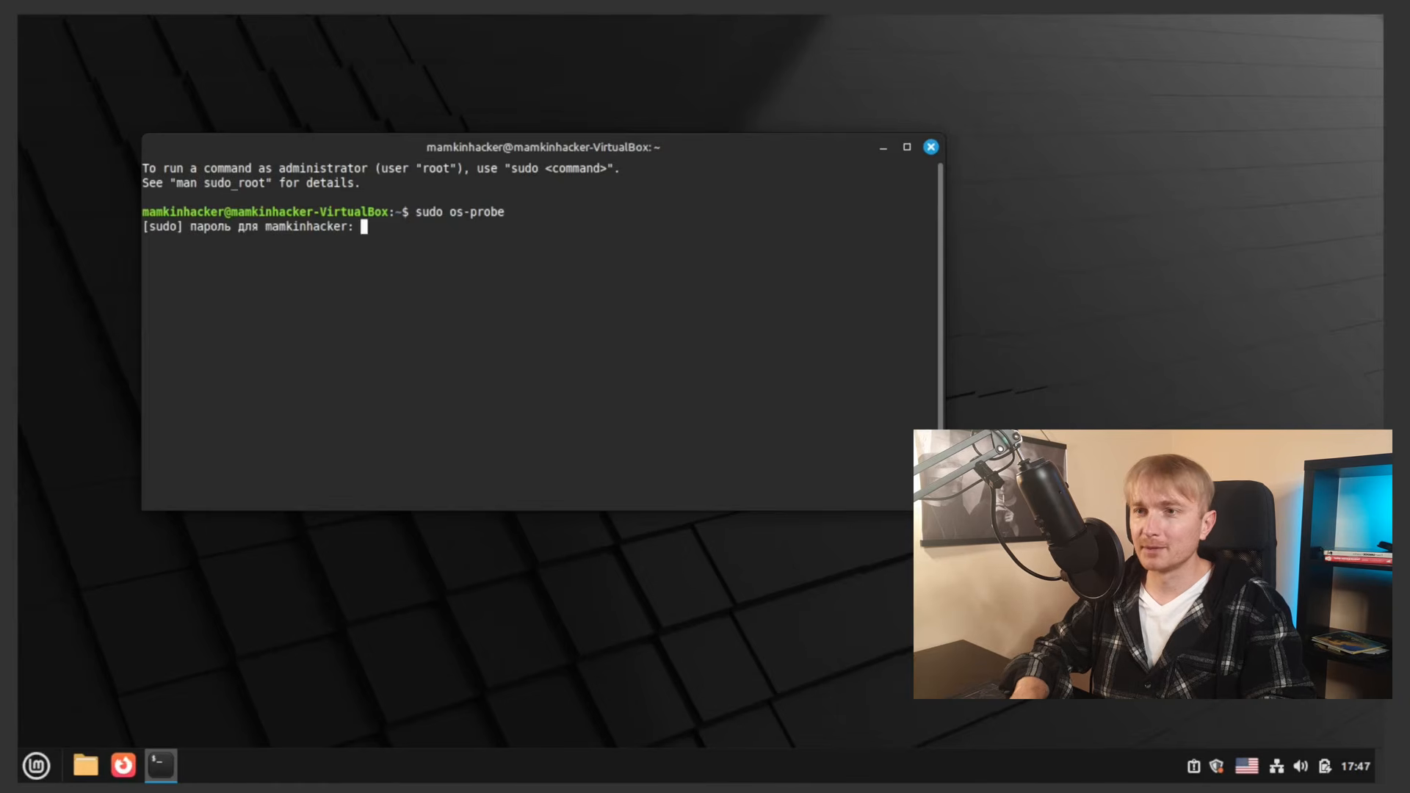
pyautogui.write('******')
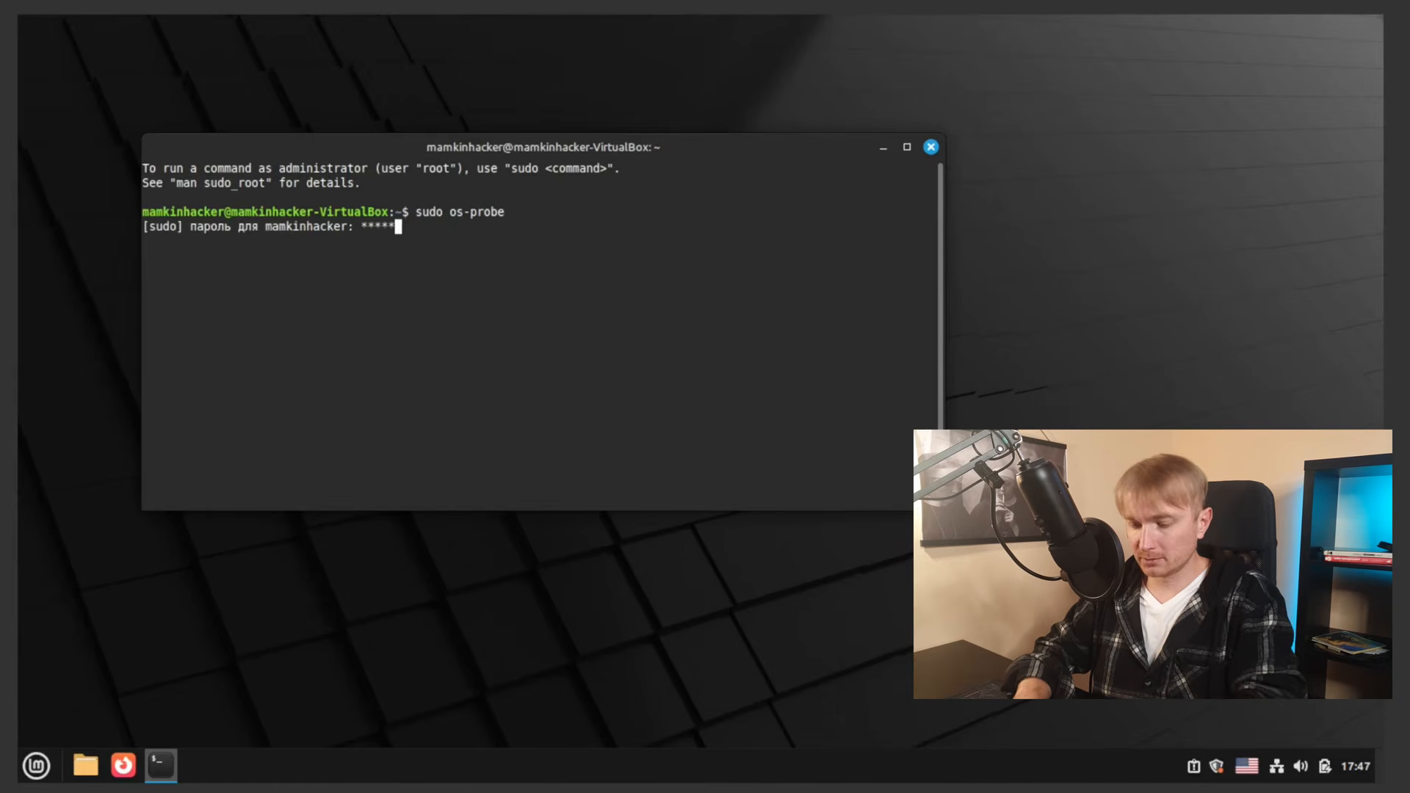
pyautogui.press('Return')
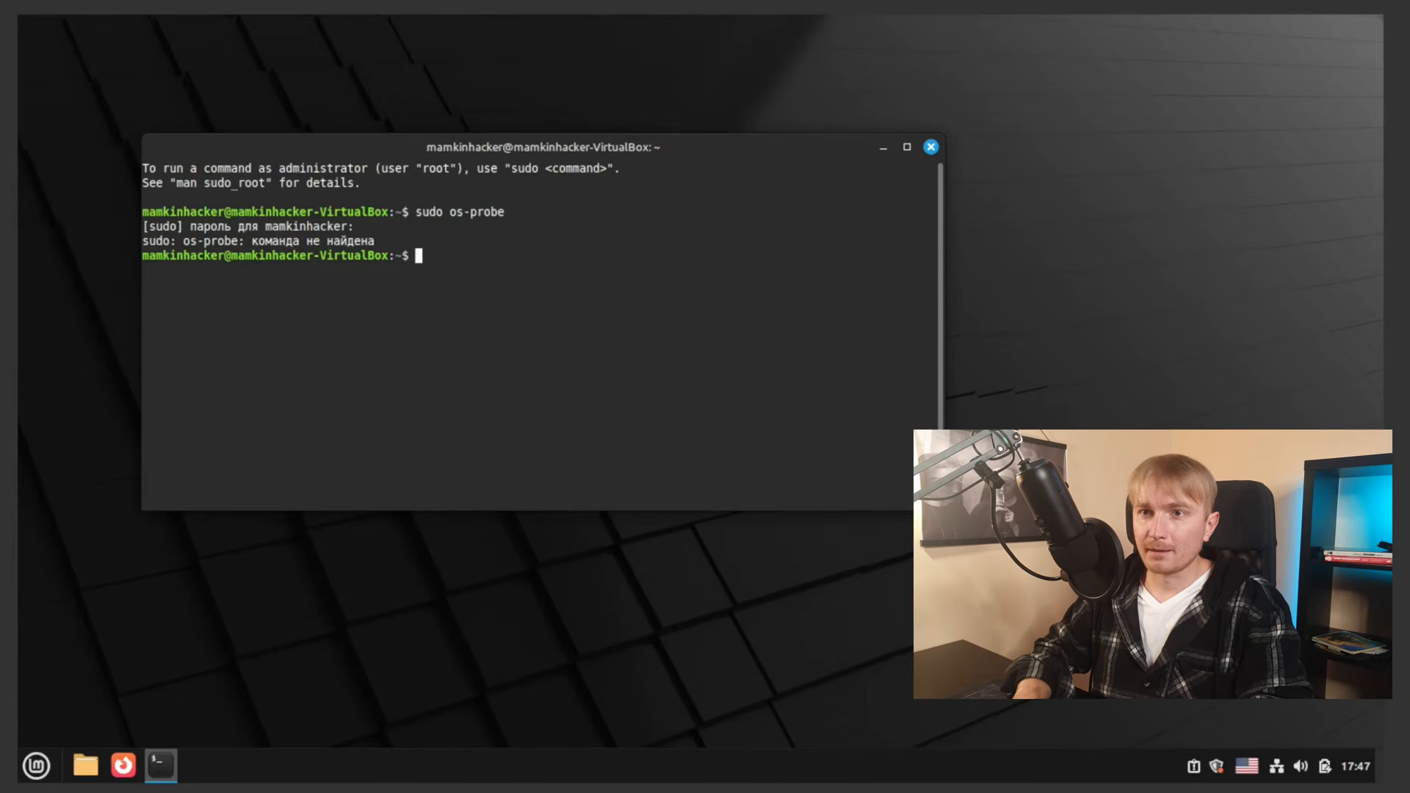
pyautogui.press('Up')
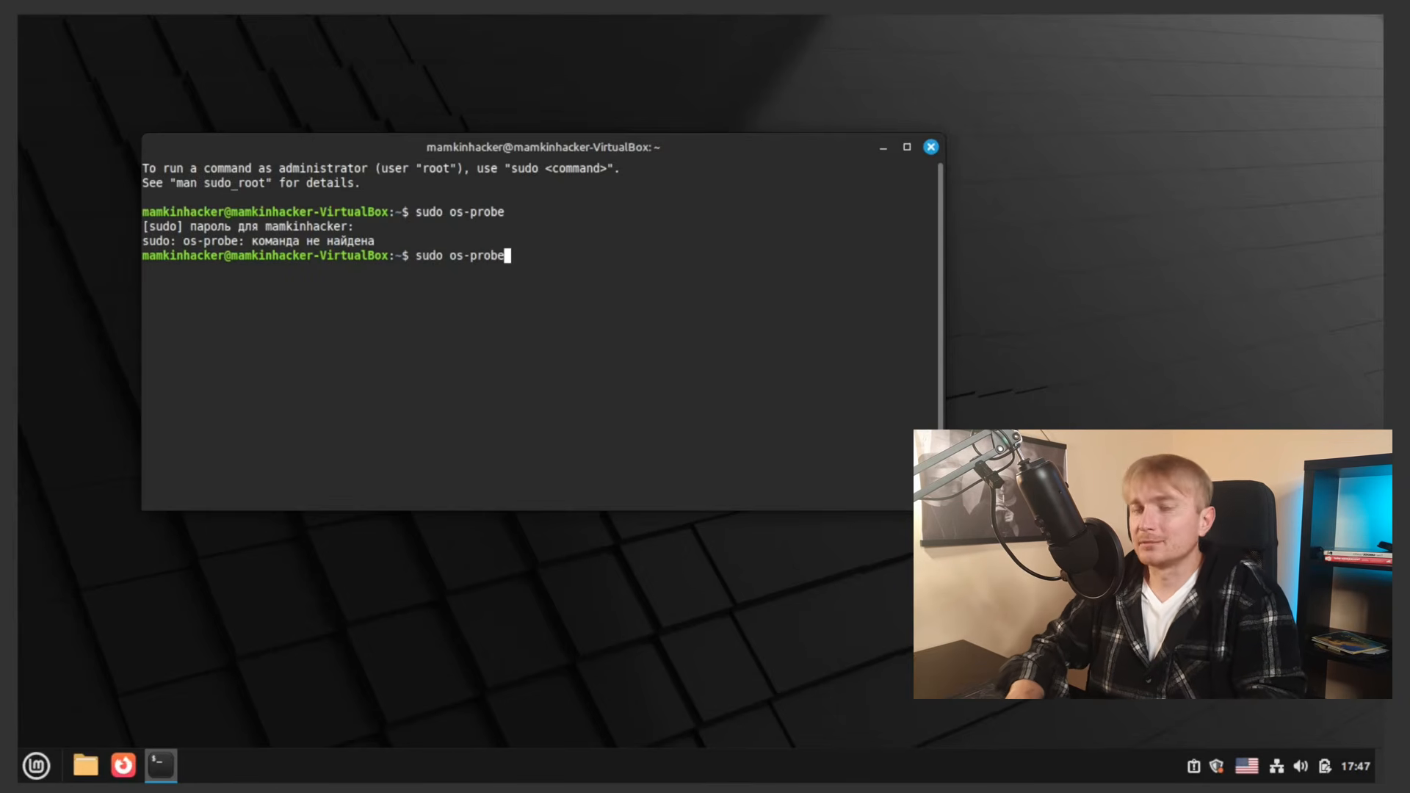
pyautogui.write('r')
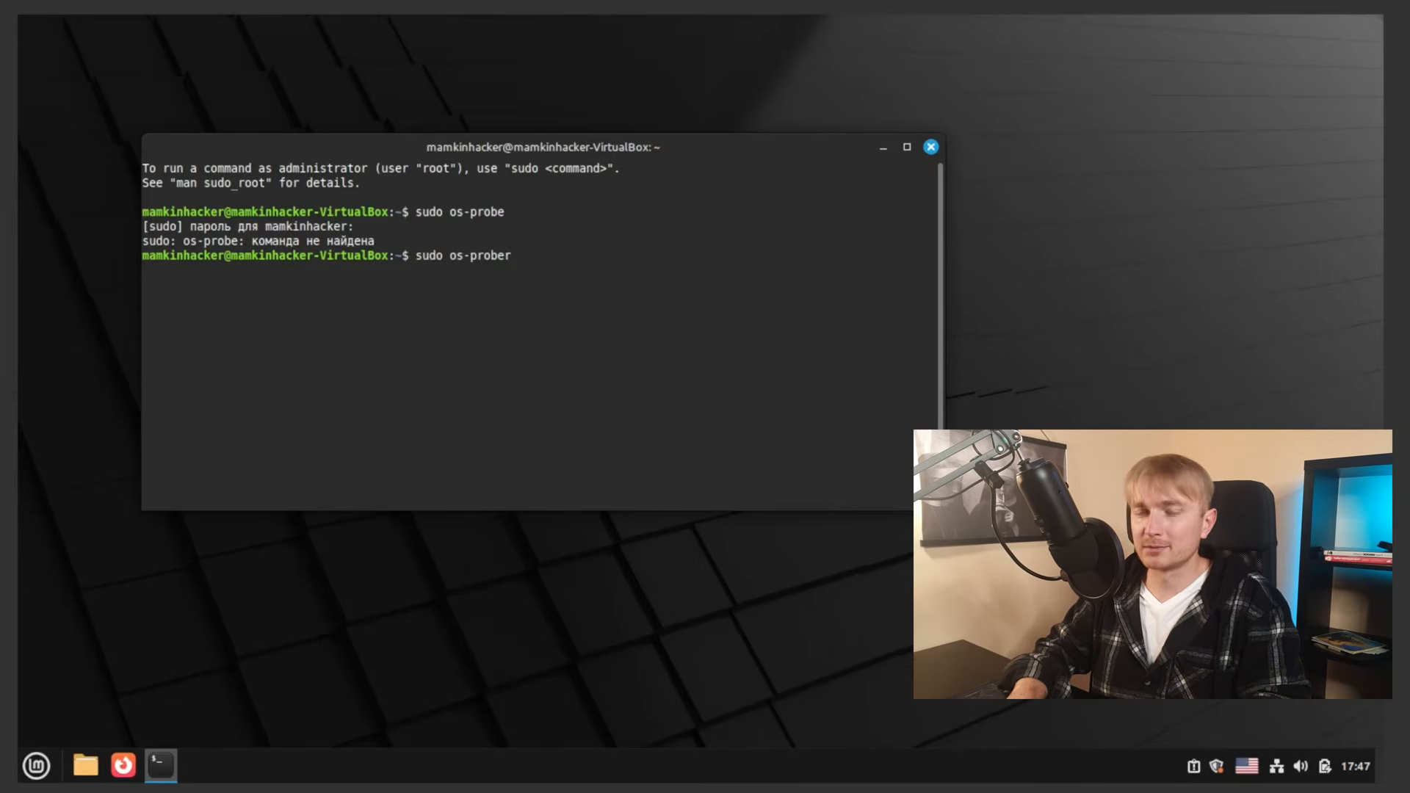
pyautogui.press('Return')
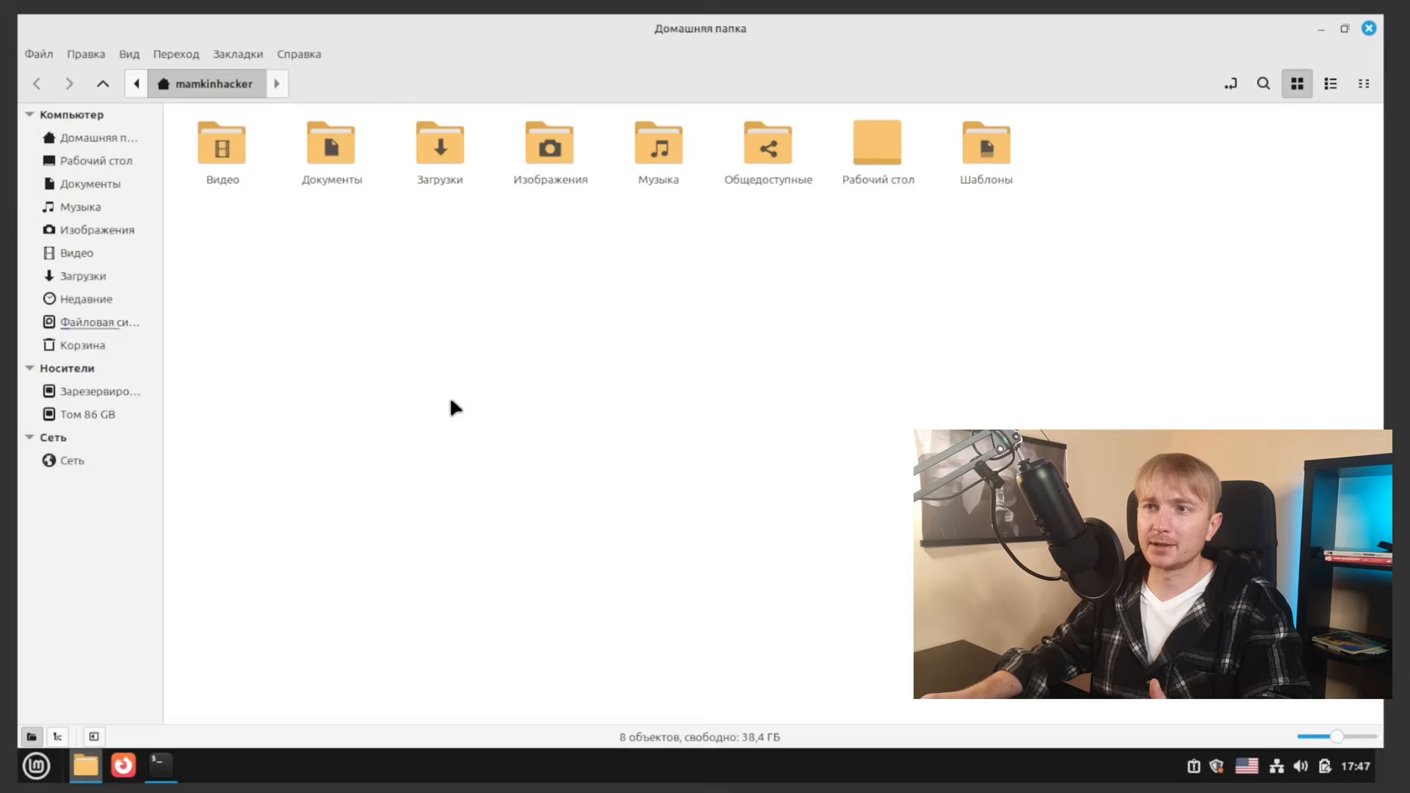
# Step: Browse from File System through etc into /etc/default and locate the grub file
pyautogui.click(86, 327)
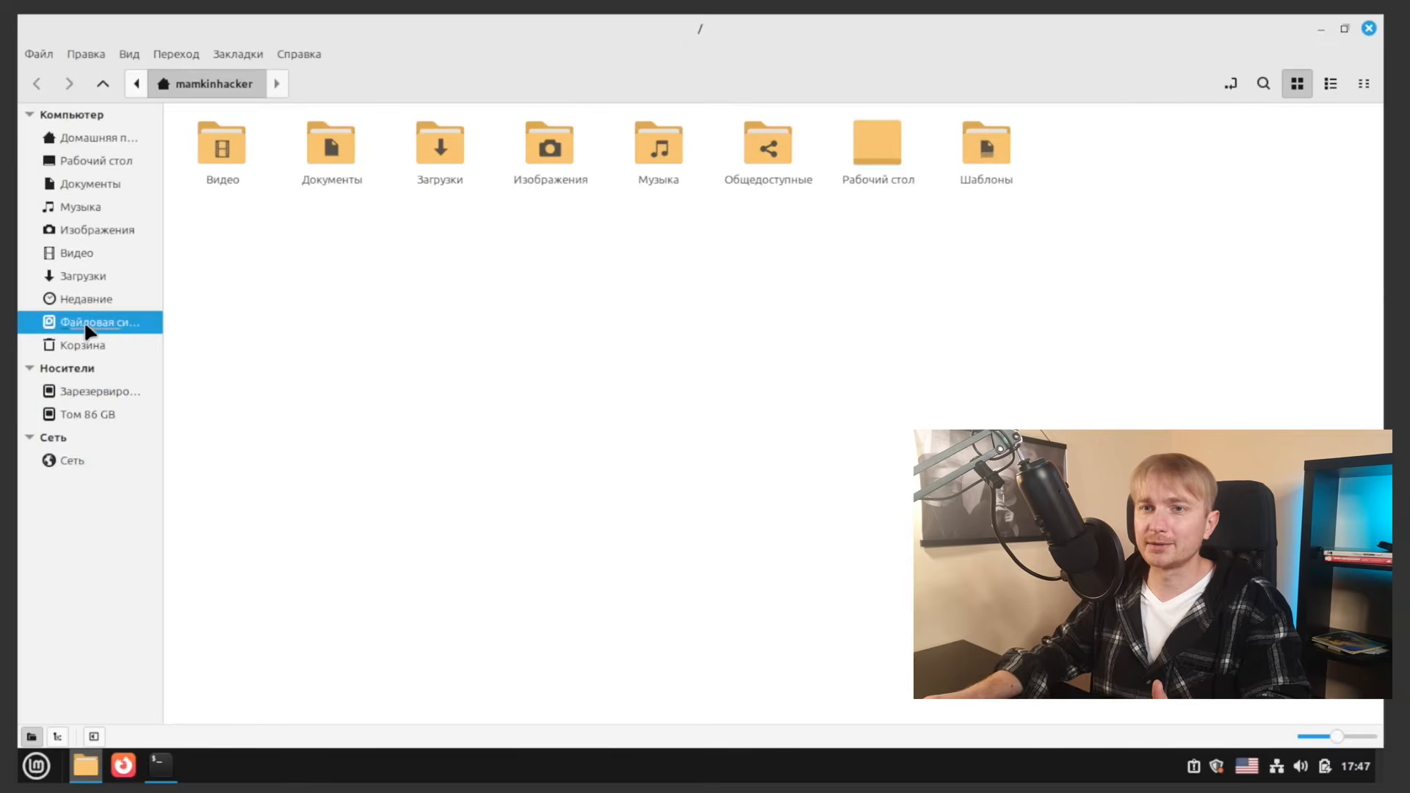
pyautogui.click(870, 483)
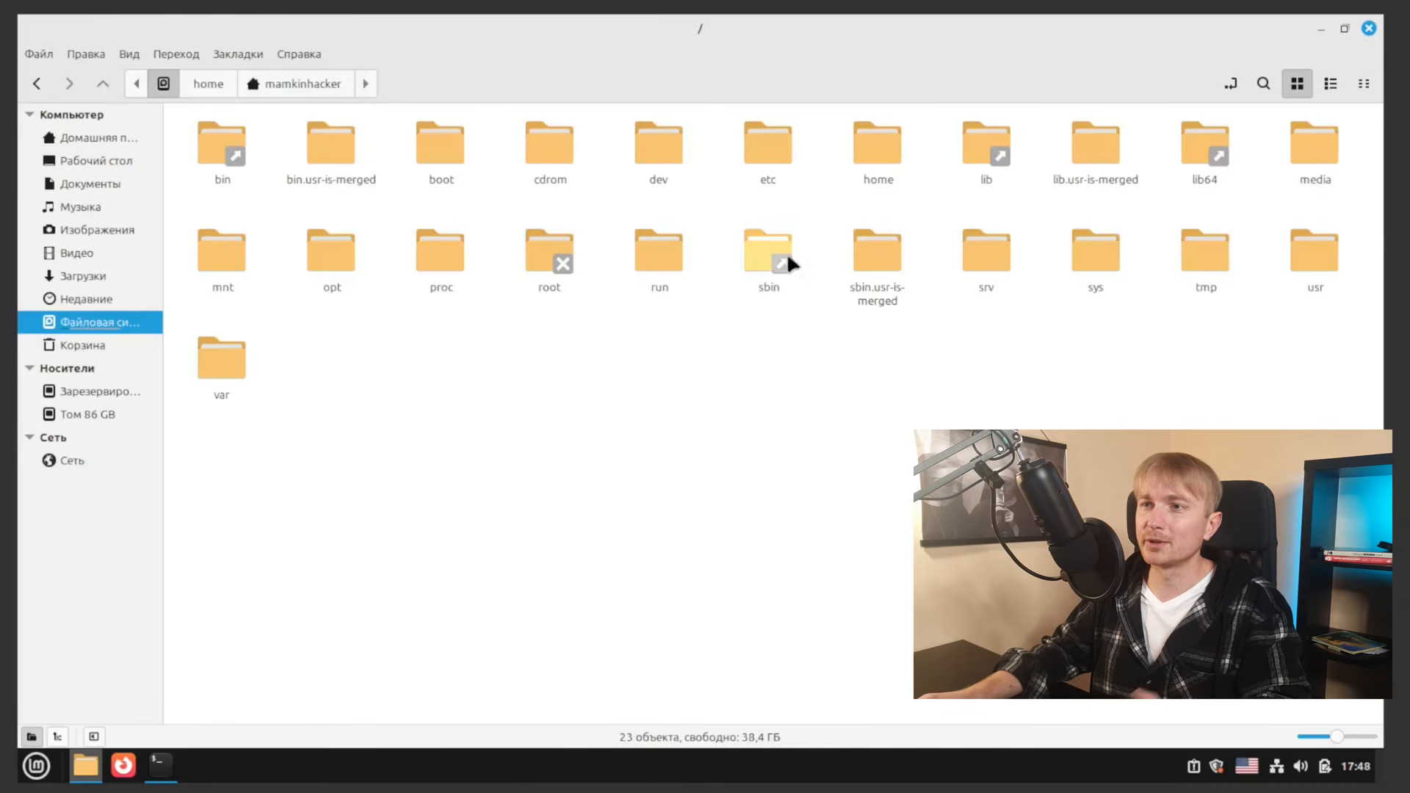
pyautogui.doubleClick(776, 144)
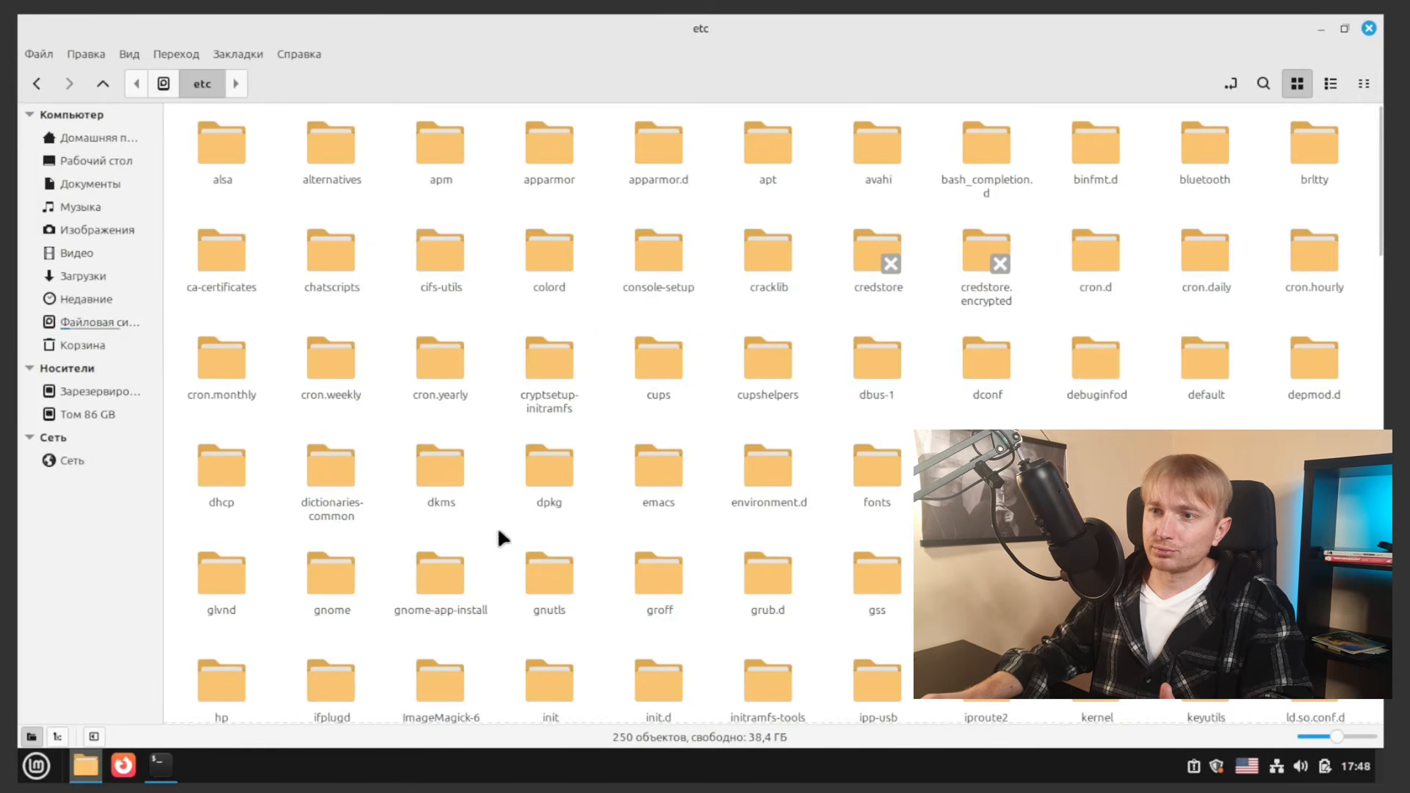
pyautogui.doubleClick(1210, 357)
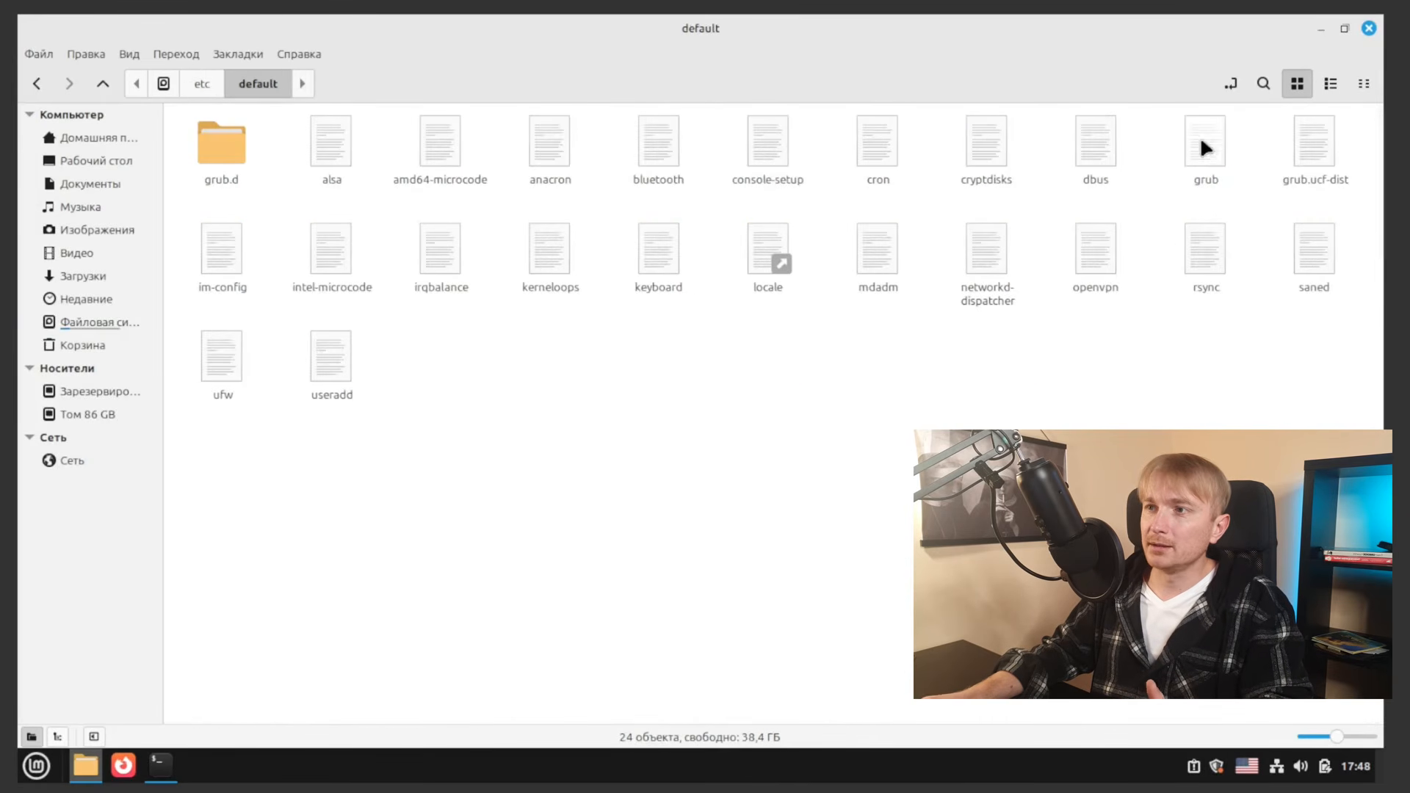
pyautogui.click(1202, 141)
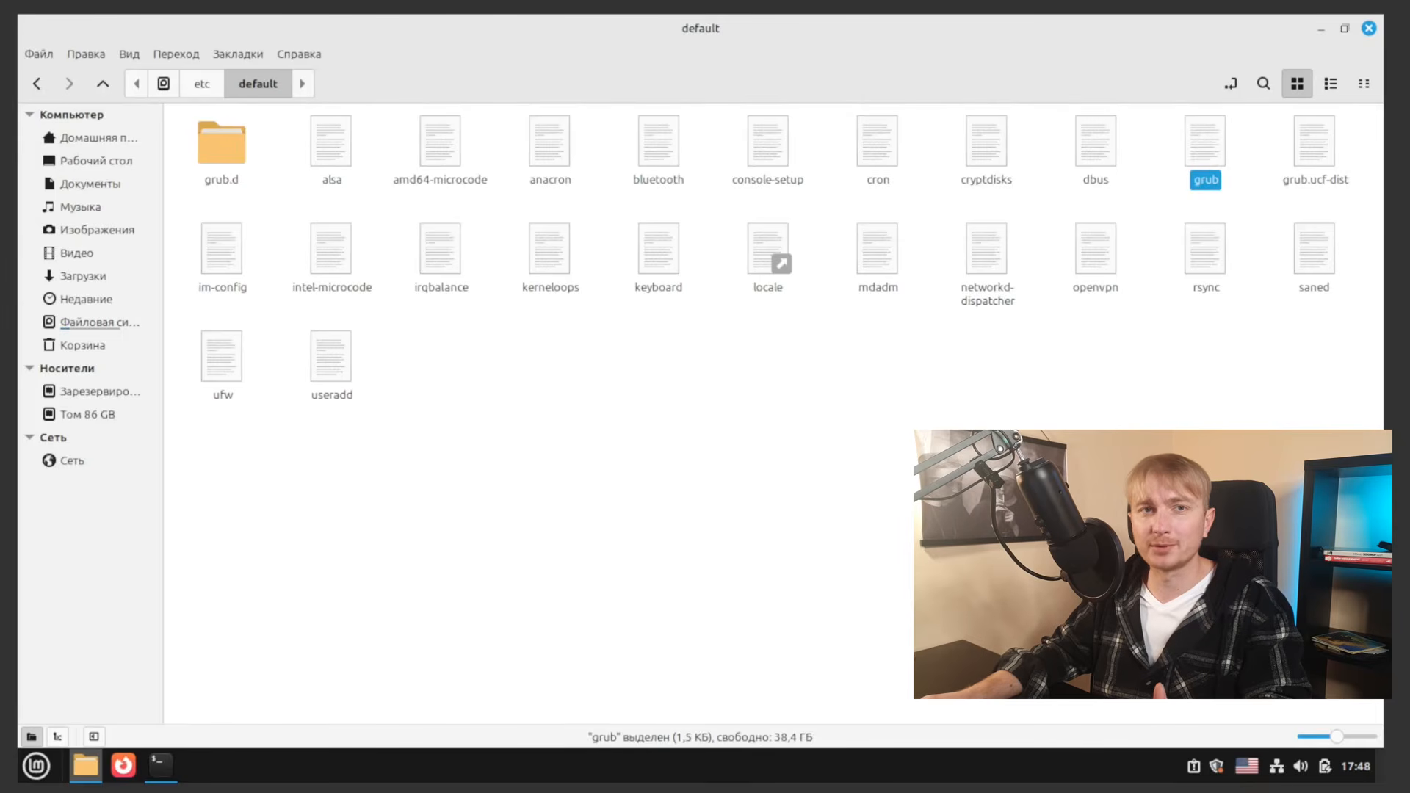
pyautogui.click(937, 426)
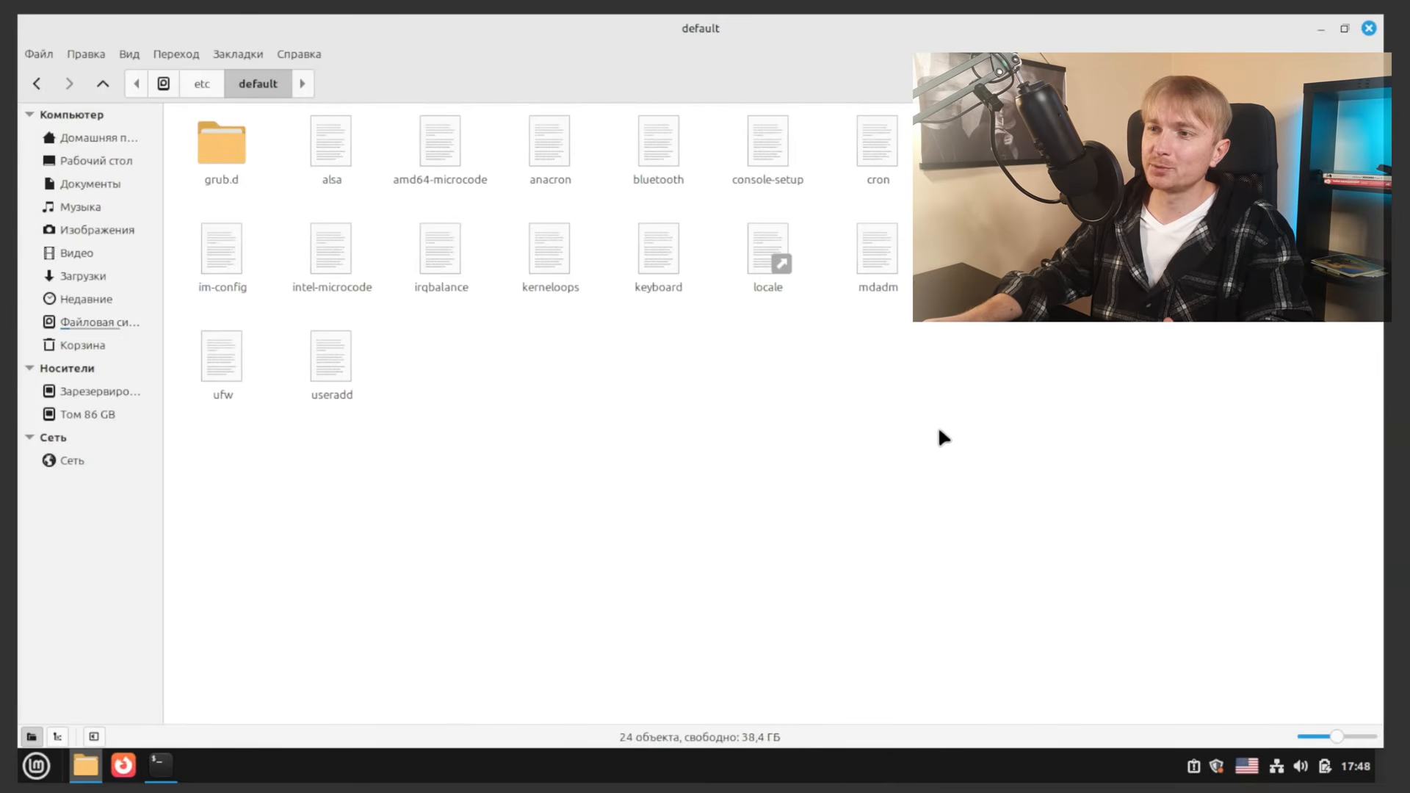
# Step: Reopen /etc/default as root and open the grub file in the text editor
pyautogui.rightClick(937, 409)
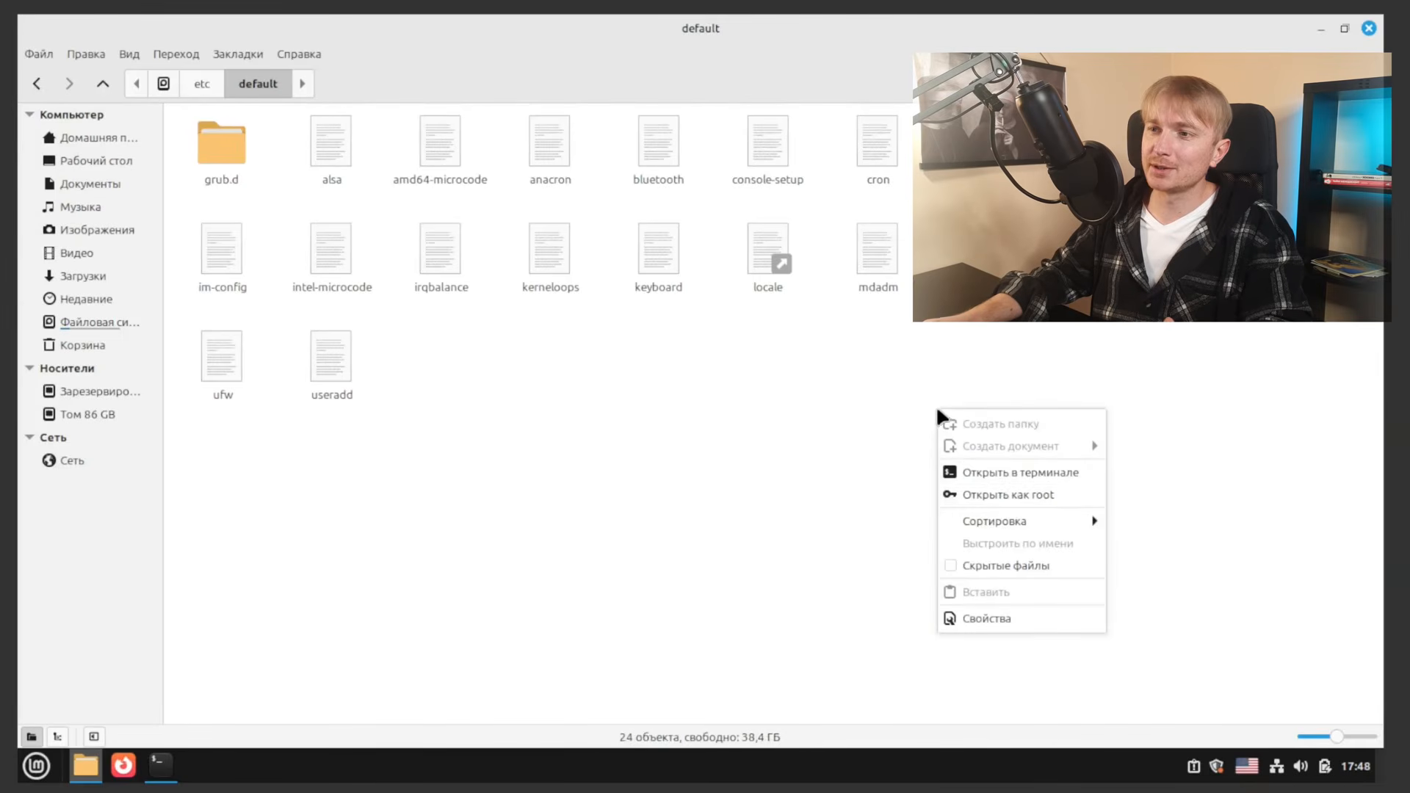
pyautogui.click(1003, 496)
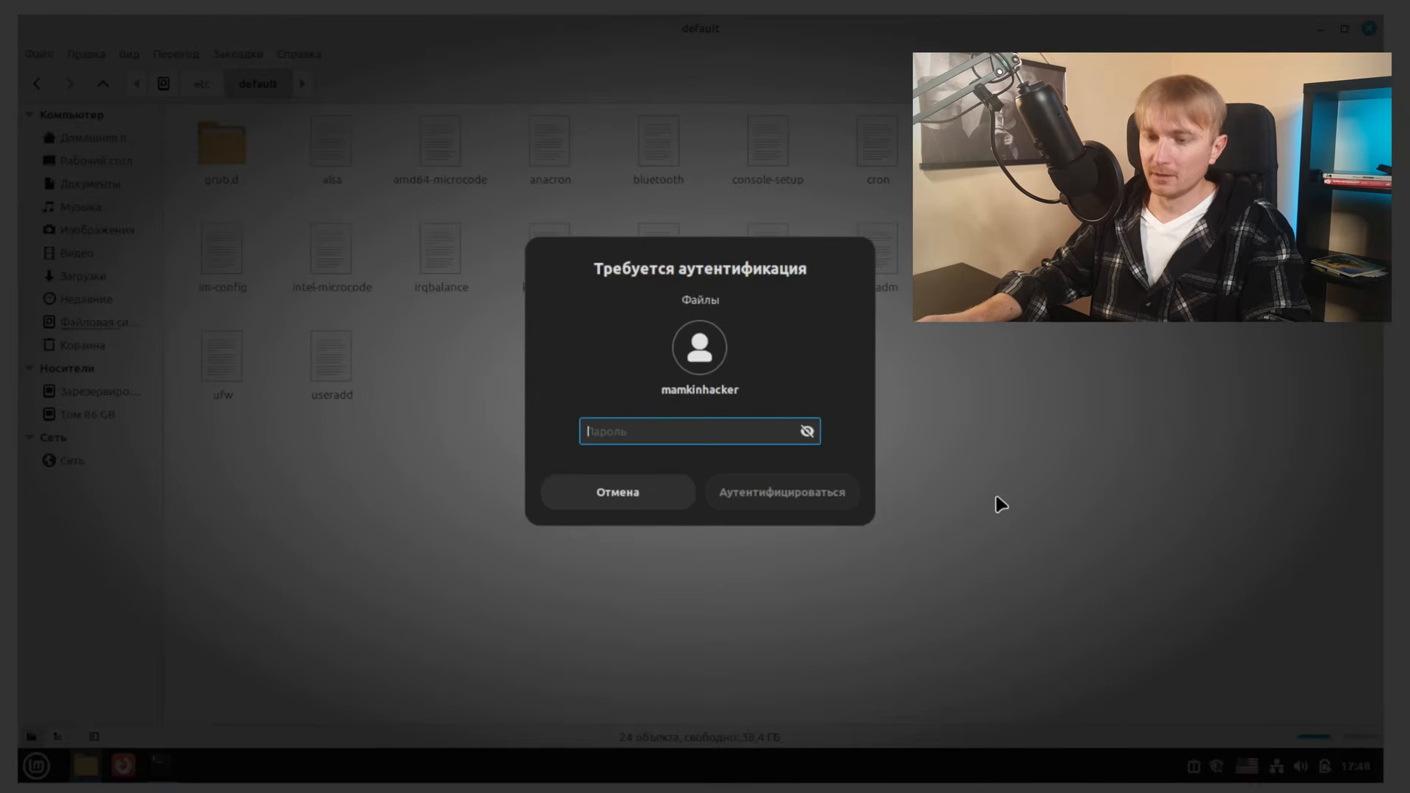
pyautogui.write('*****')
pyautogui.press('Return')
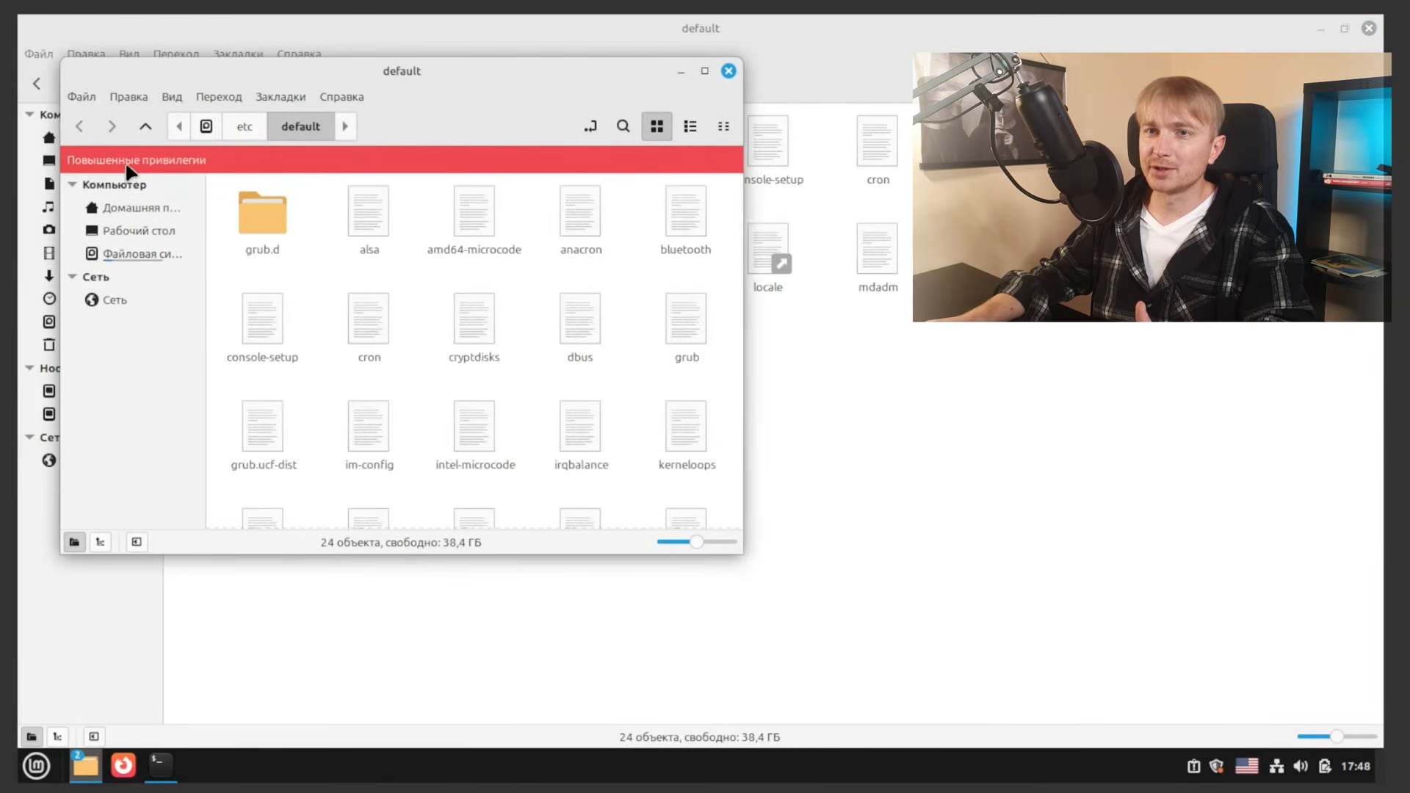
pyautogui.rightClick(690, 324)
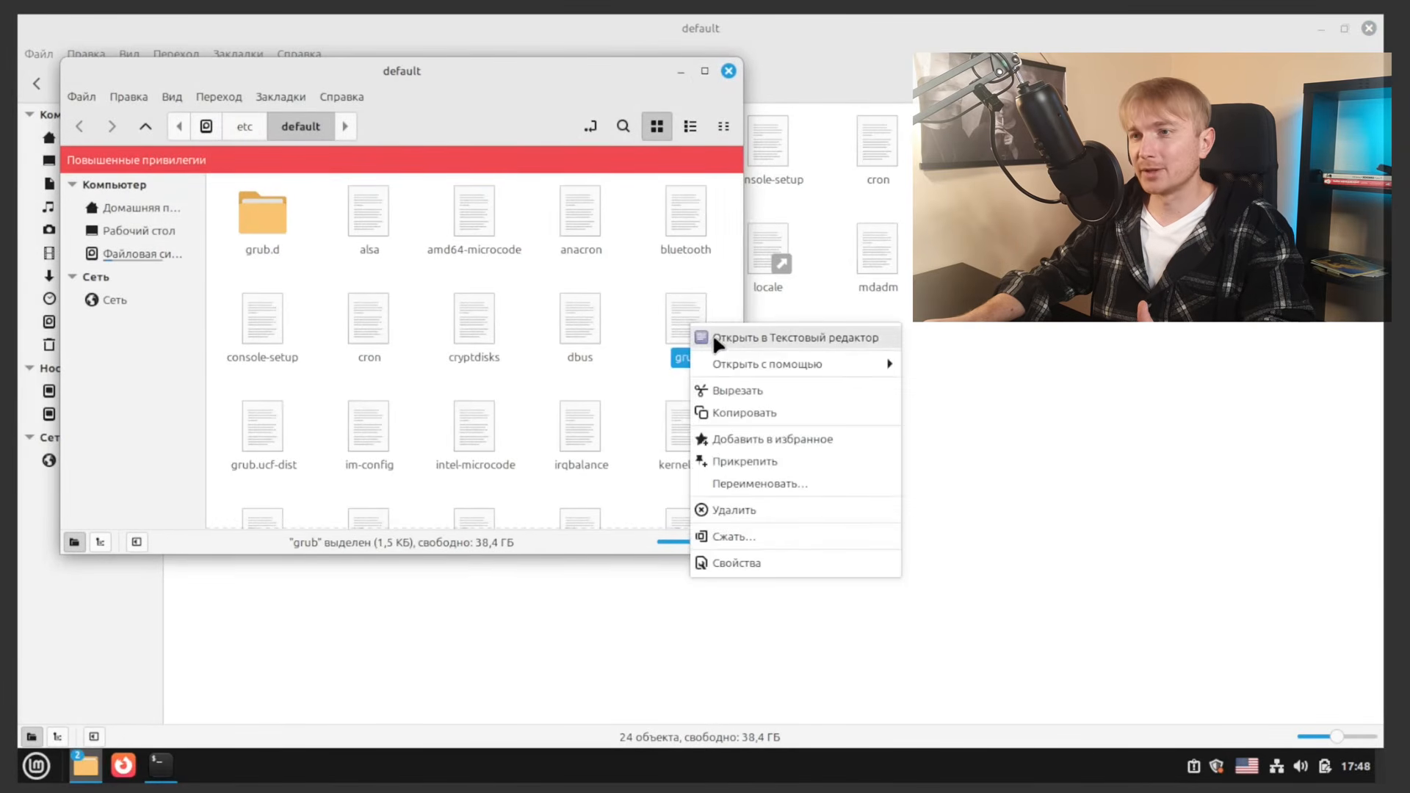
pyautogui.click(713, 335)
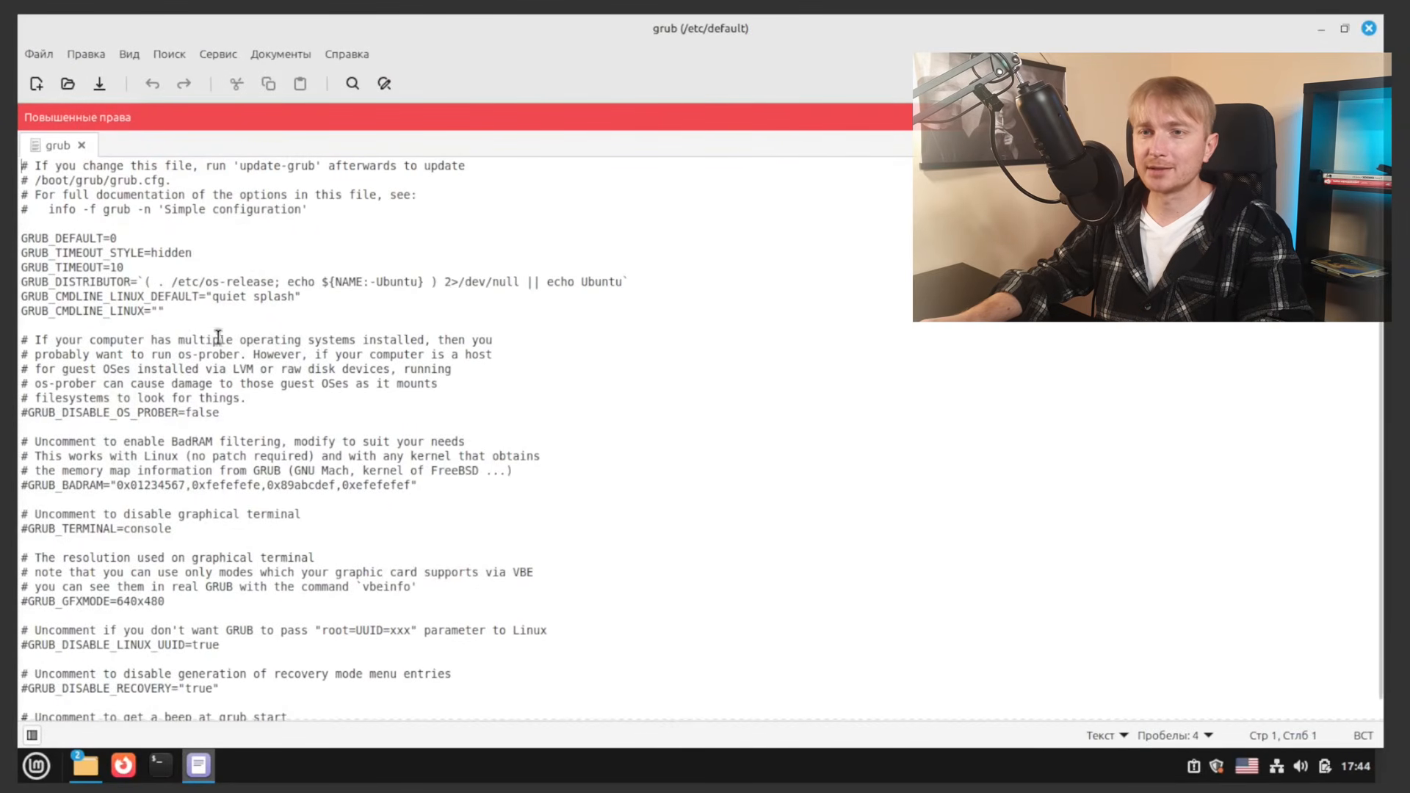
# Step: Change GRUB_TIMEOUT_STYLE from hidden to menu and save the file
pyautogui.click(217, 250)
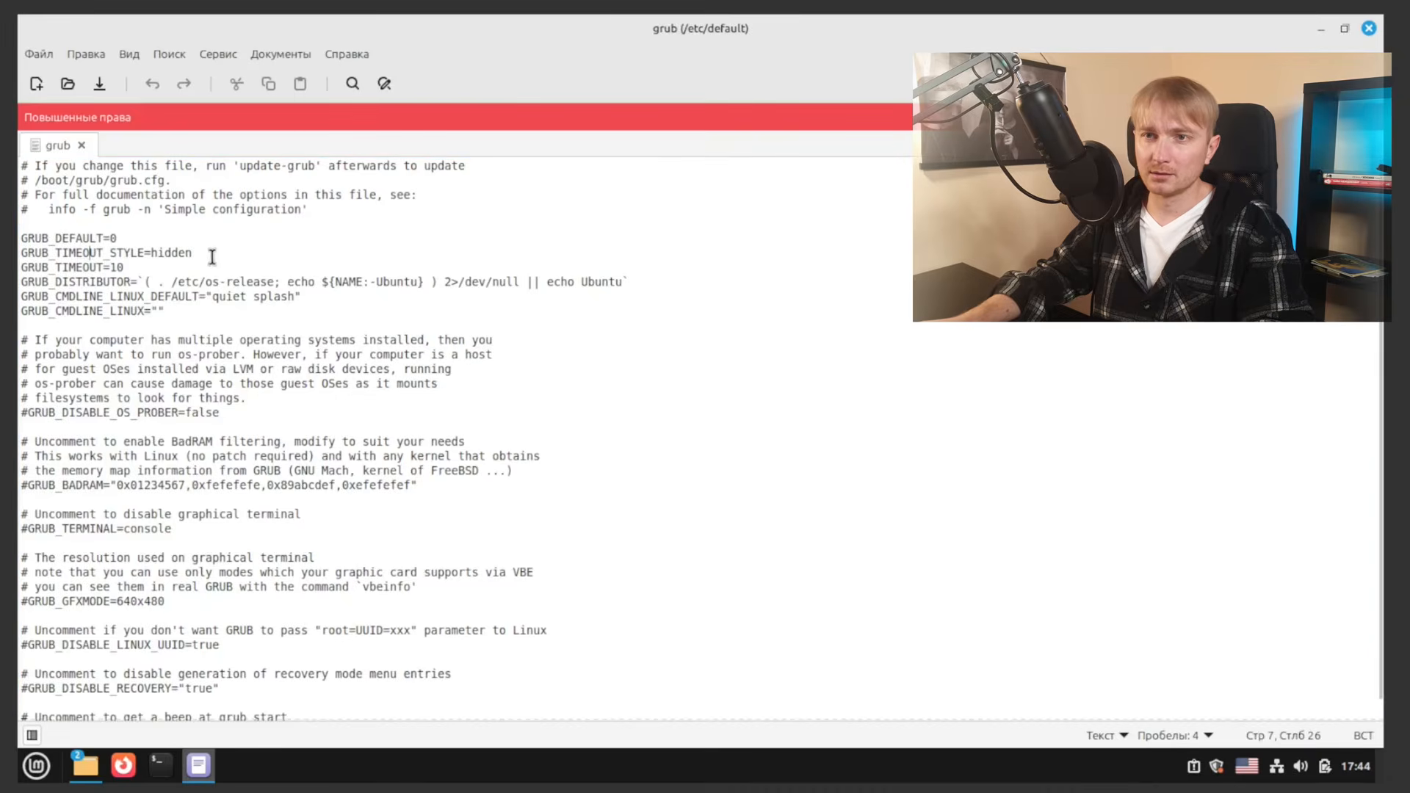
pyautogui.hotkey('shift', 'Down')
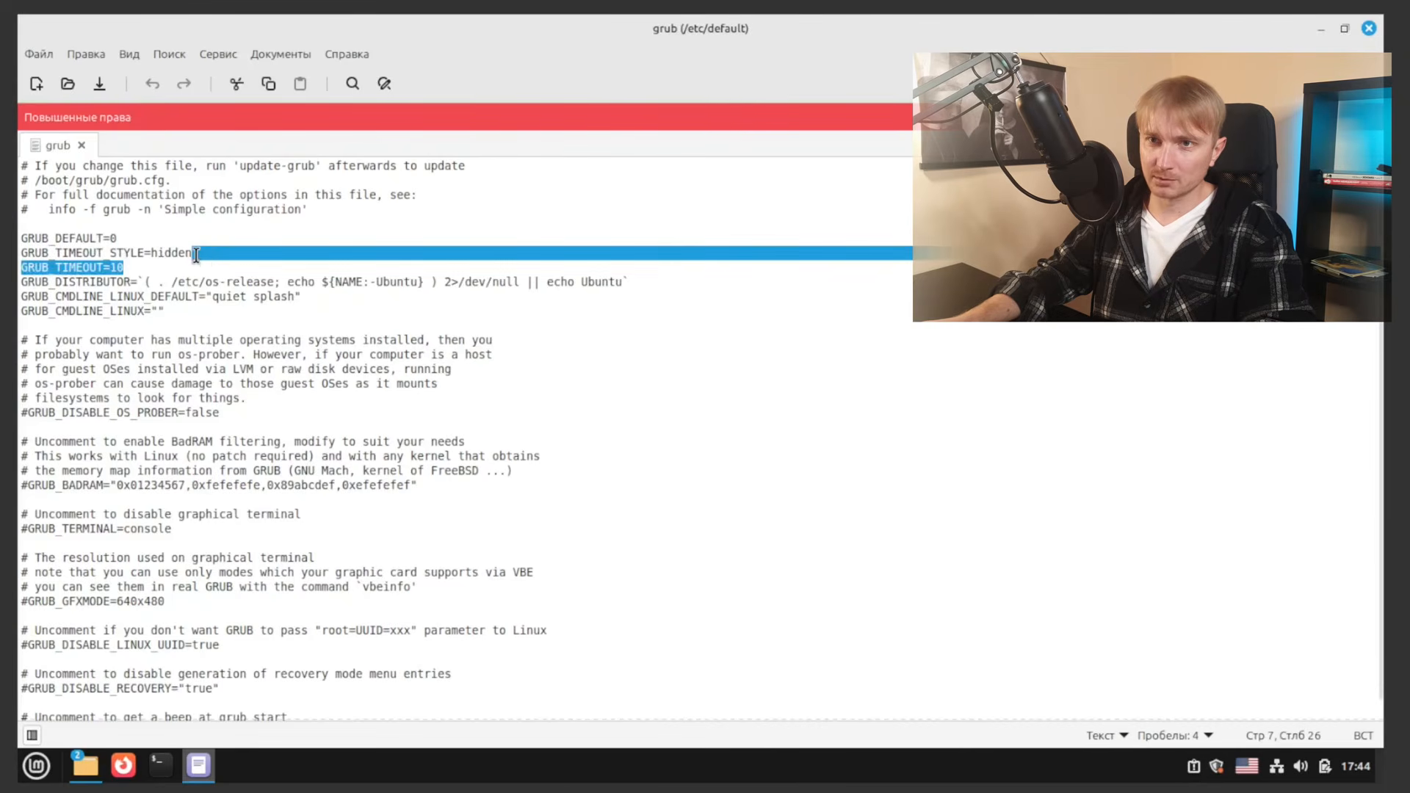
pyautogui.hotkey('shift', 'Up')
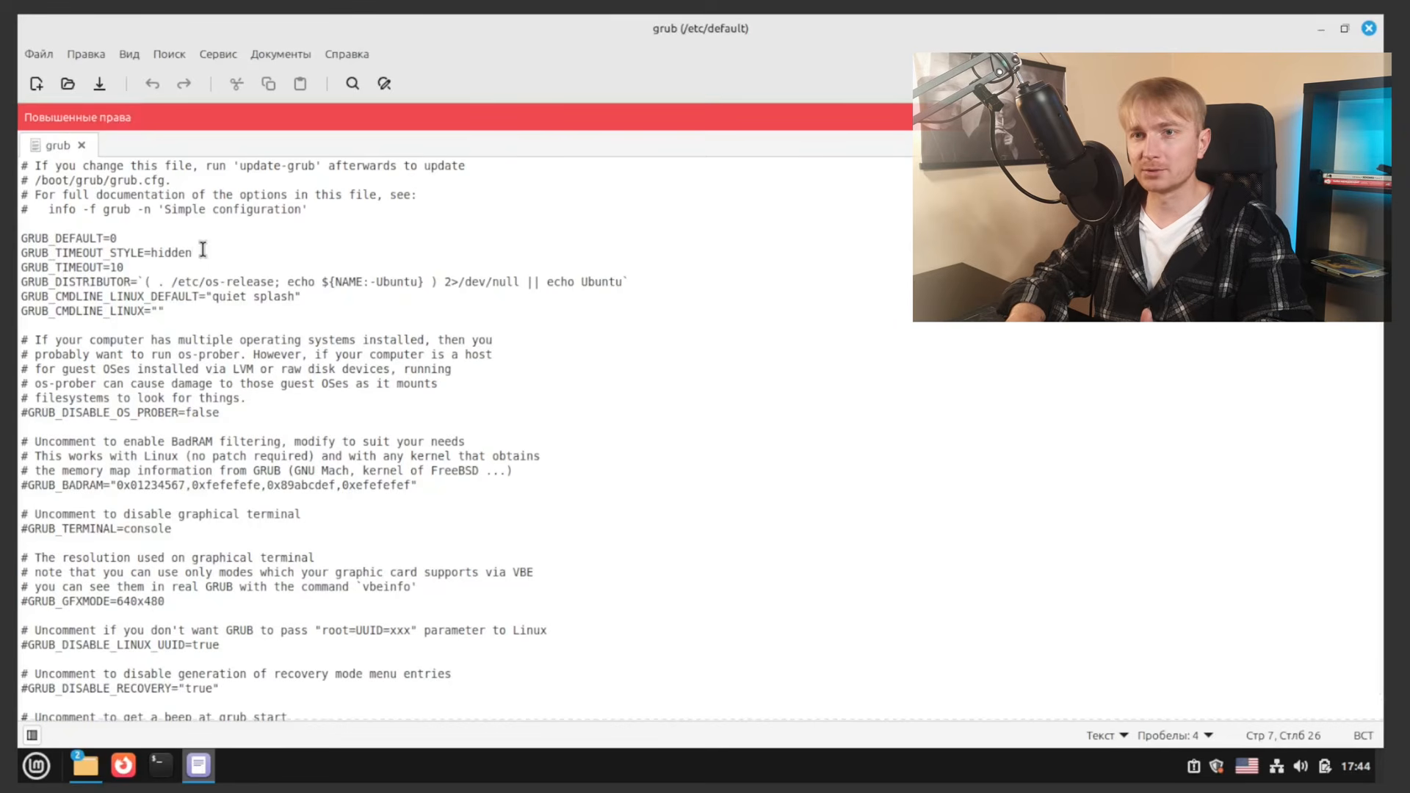
pyautogui.press('BackSpace')
pyautogui.press('BackSpace')
pyautogui.press('BackSpace')
pyautogui.press('BackSpace')
pyautogui.press('BackSpace')
pyautogui.press('BackSpace')
pyautogui.write('m')
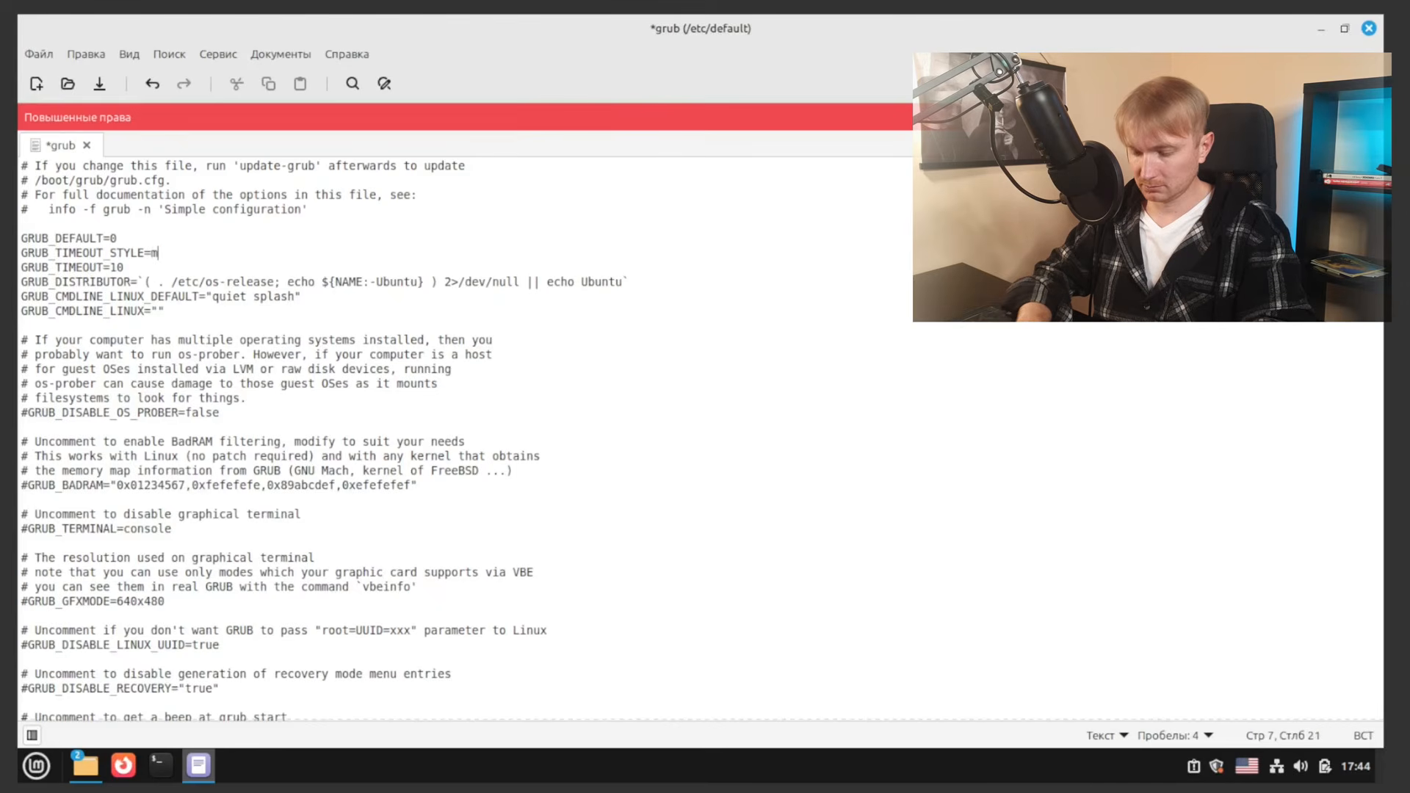
pyautogui.write('enu')
pyautogui.hotkey('ctrl', 's')
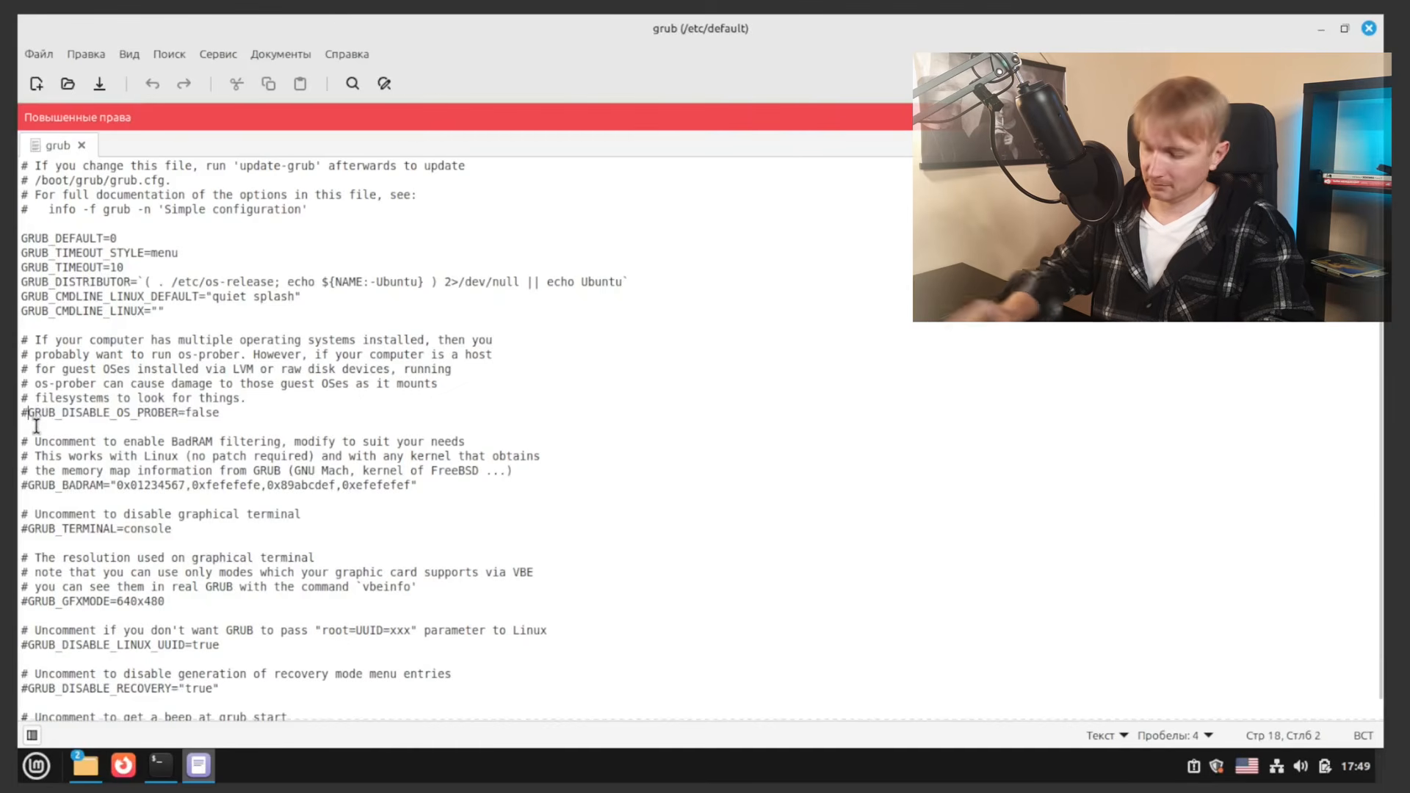
# Step: Uncomment the GRUB_DISABLE_OS_PROBER=false line and save again
pyautogui.press('BackSpace')
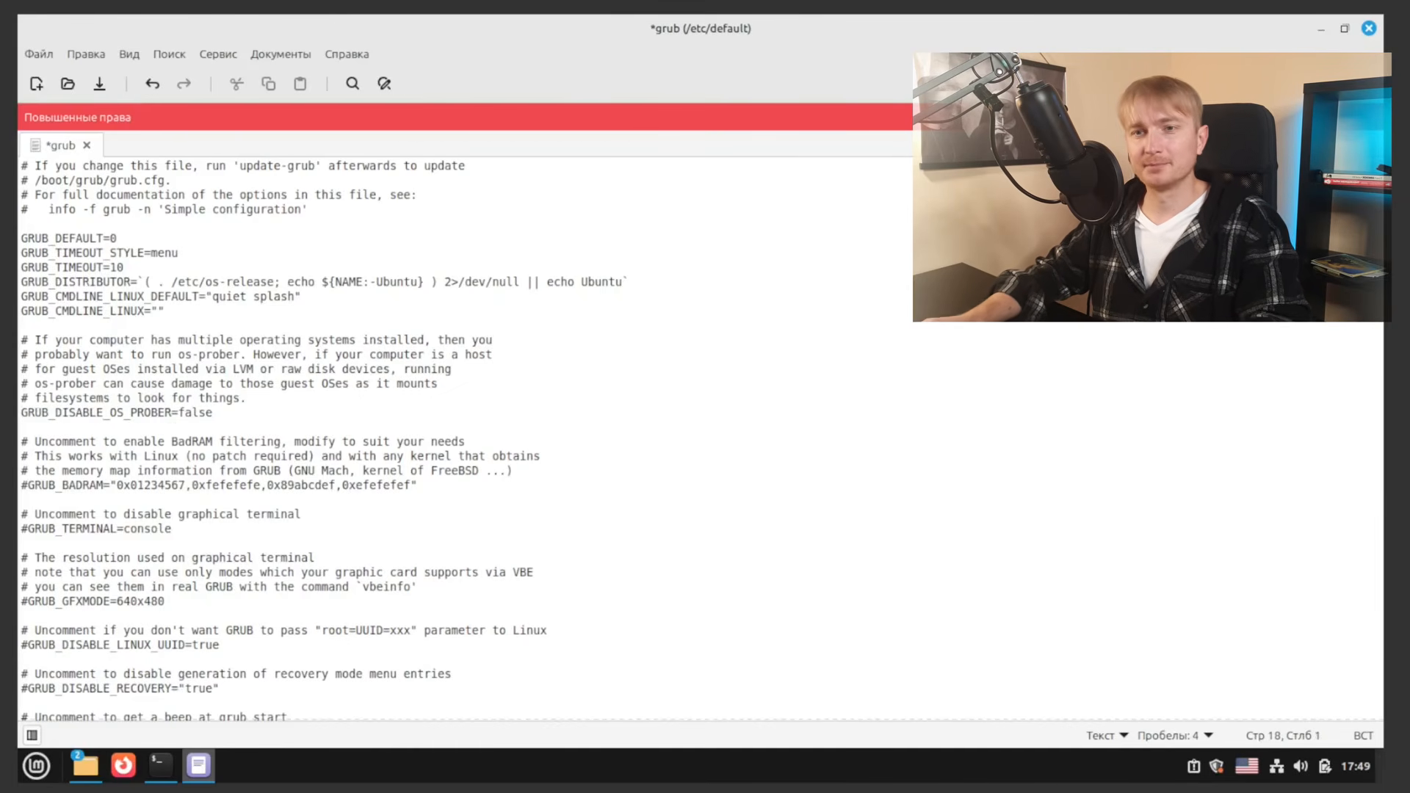
pyautogui.click(178, 413)
pyautogui.moveTo(178, 414); pyautogui.dragTo(217, 409)
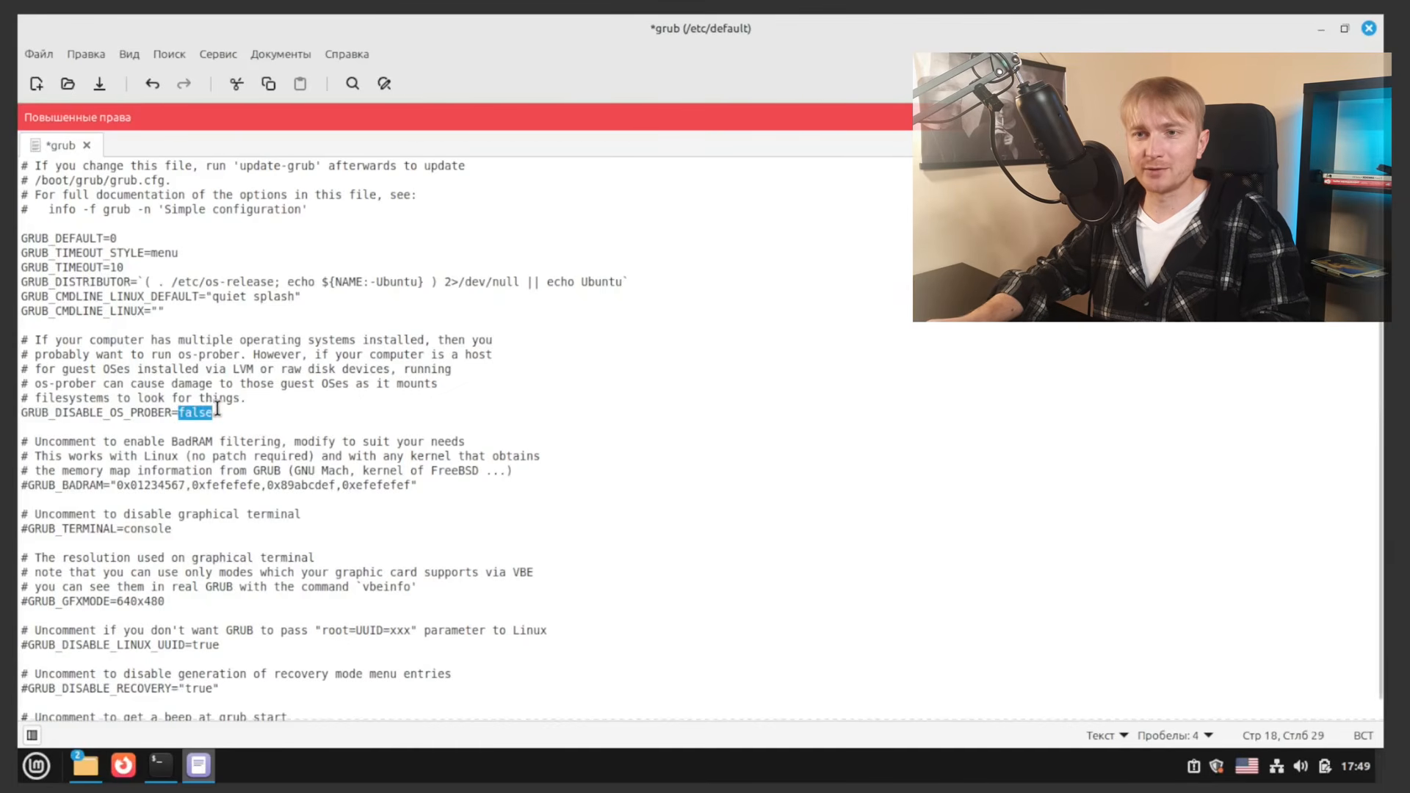
pyautogui.hotkey('ctrl', 's')
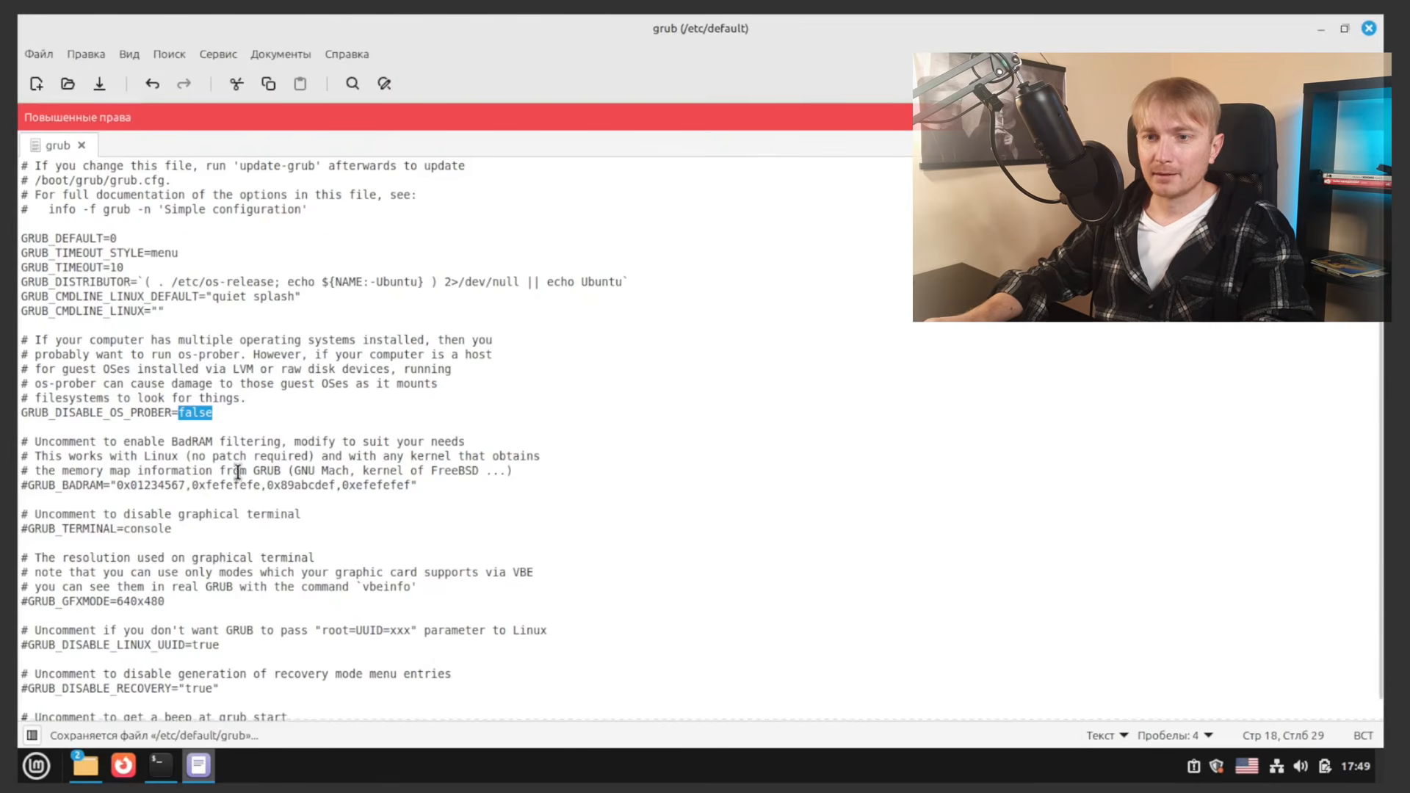
# Step: Run sudo update-grub, confirm it finds Windows 11 on /dev/sda1, and close the terminal
pyautogui.click(163, 760)
pyautogui.write('sudo grub-update')
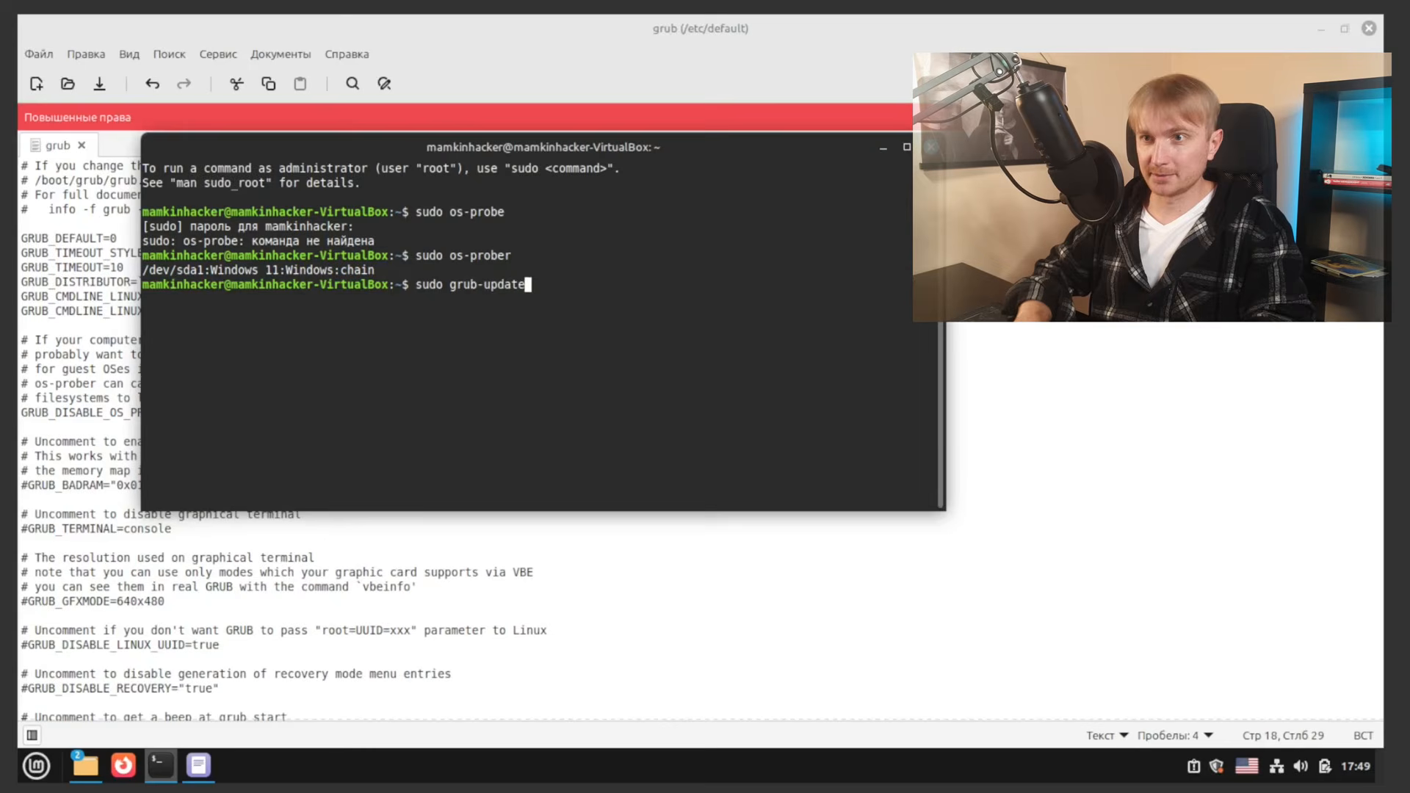
pyautogui.press('Return')
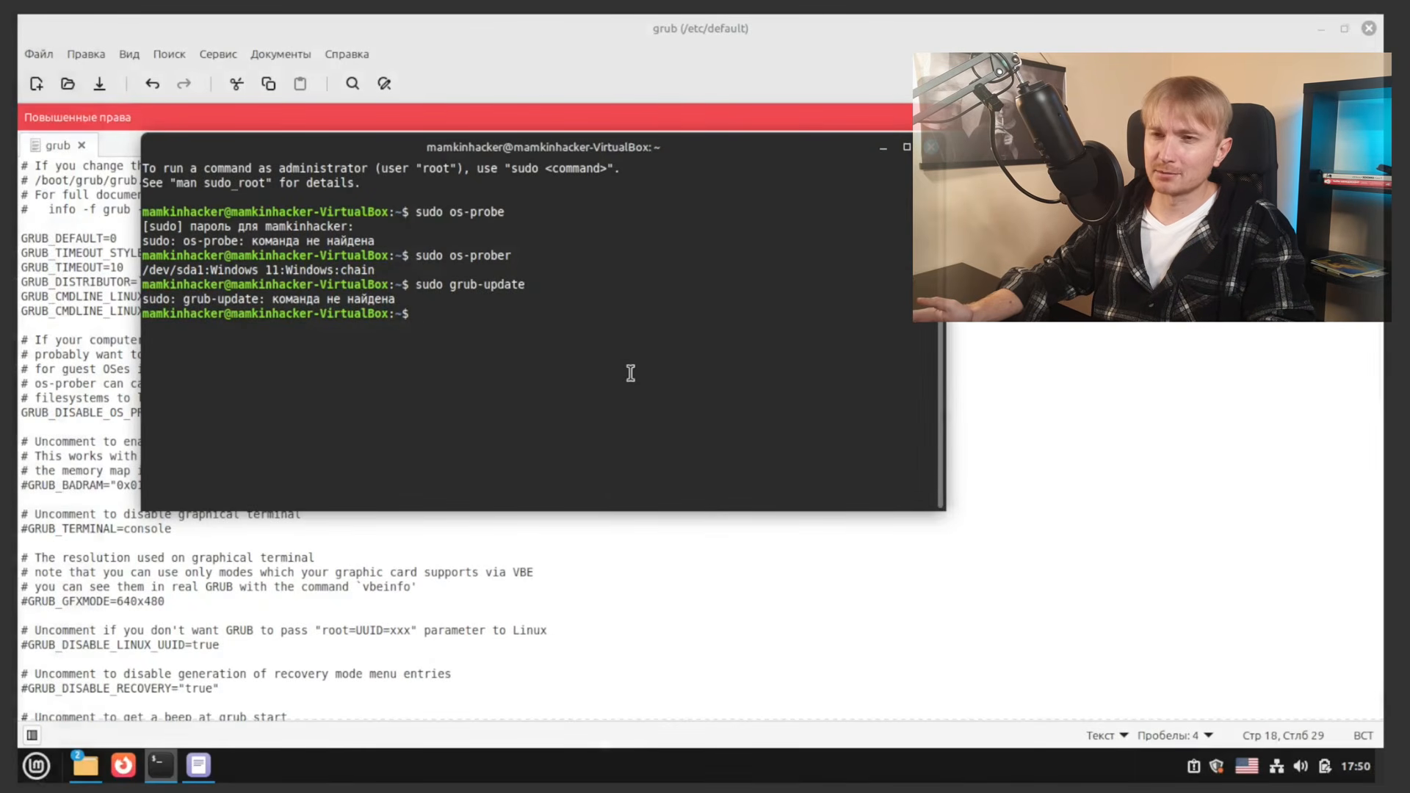
pyautogui.press('Up')
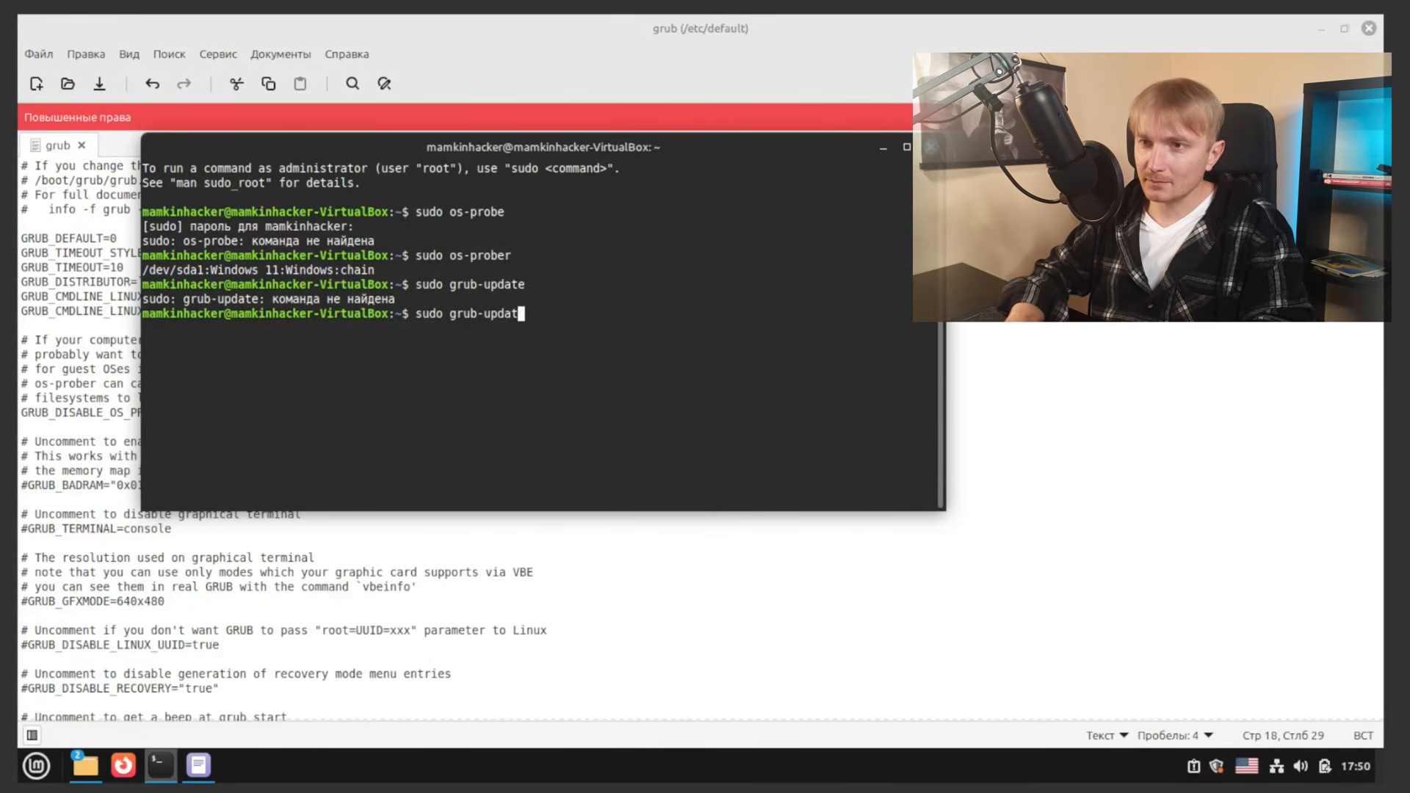
pyautogui.press('BackSpace')
pyautogui.press('BackSpace')
pyautogui.press('BackSpace')
pyautogui.press('BackSpace')
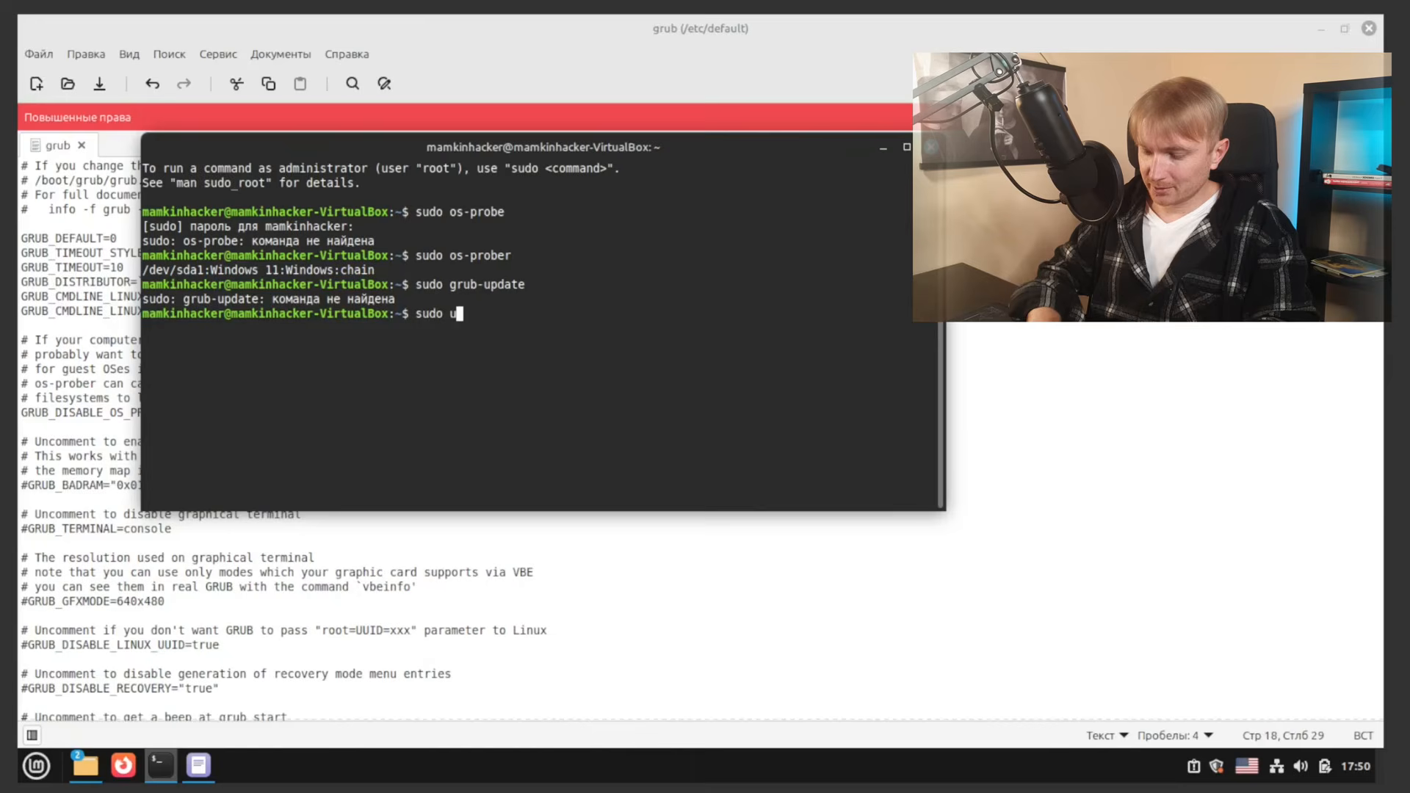
pyautogui.write('update-')
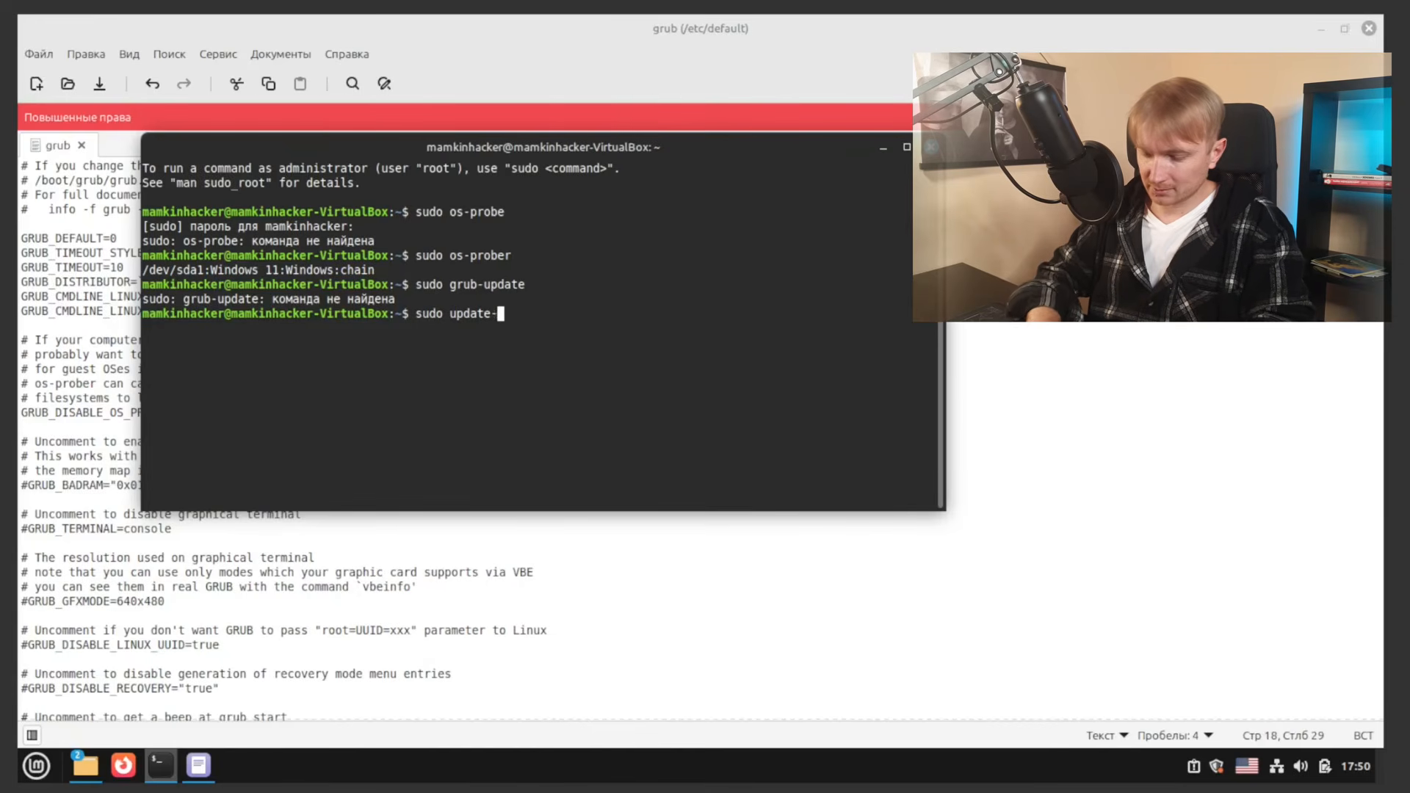
pyautogui.write('grub')
pyautogui.press('Return')
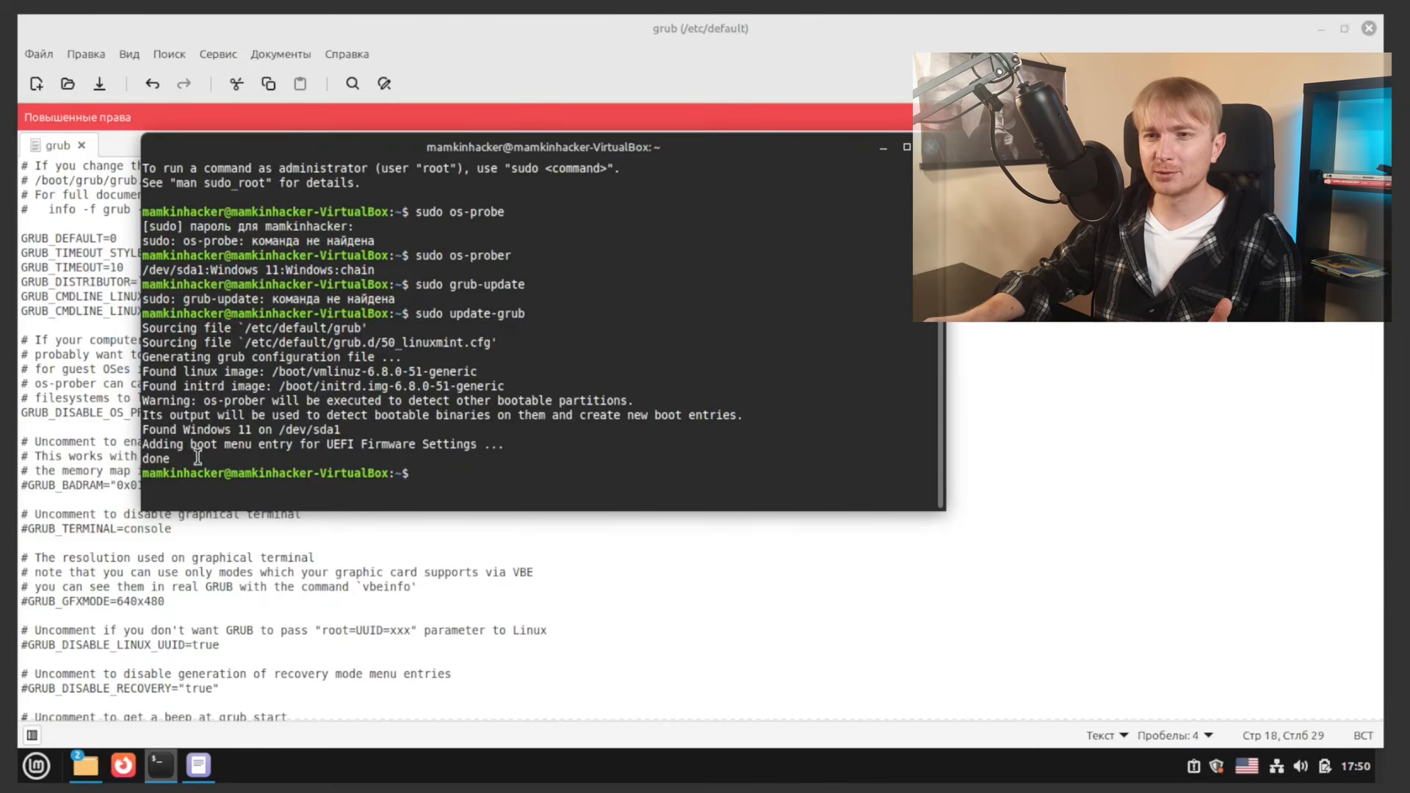
pyautogui.moveTo(198, 458); pyautogui.dragTo(144, 419)
pyautogui.click(196, 433)
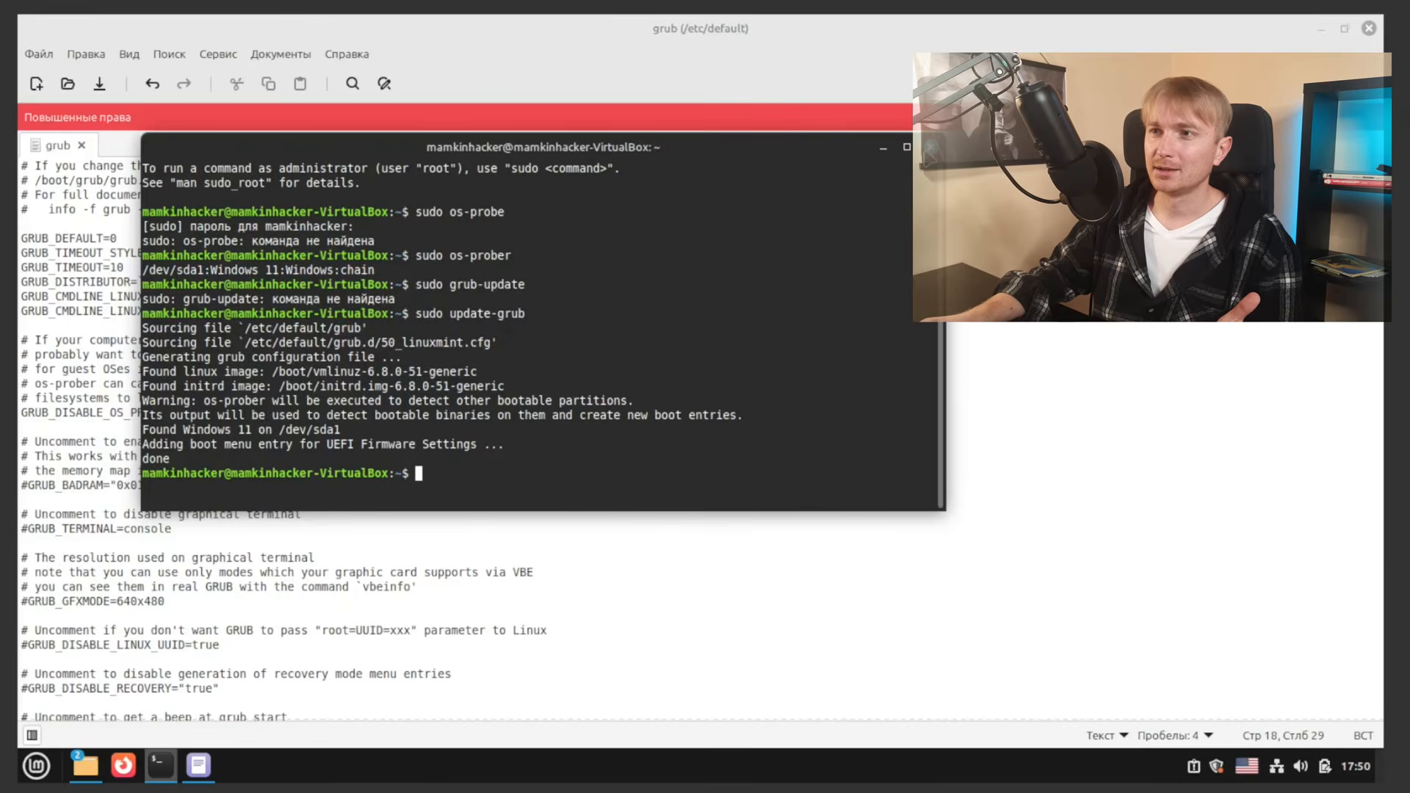
pyautogui.click(931, 147)
# Step: Close the text editor and file manager windows and restart the computer from the Mint menu
pyautogui.click(1370, 29)
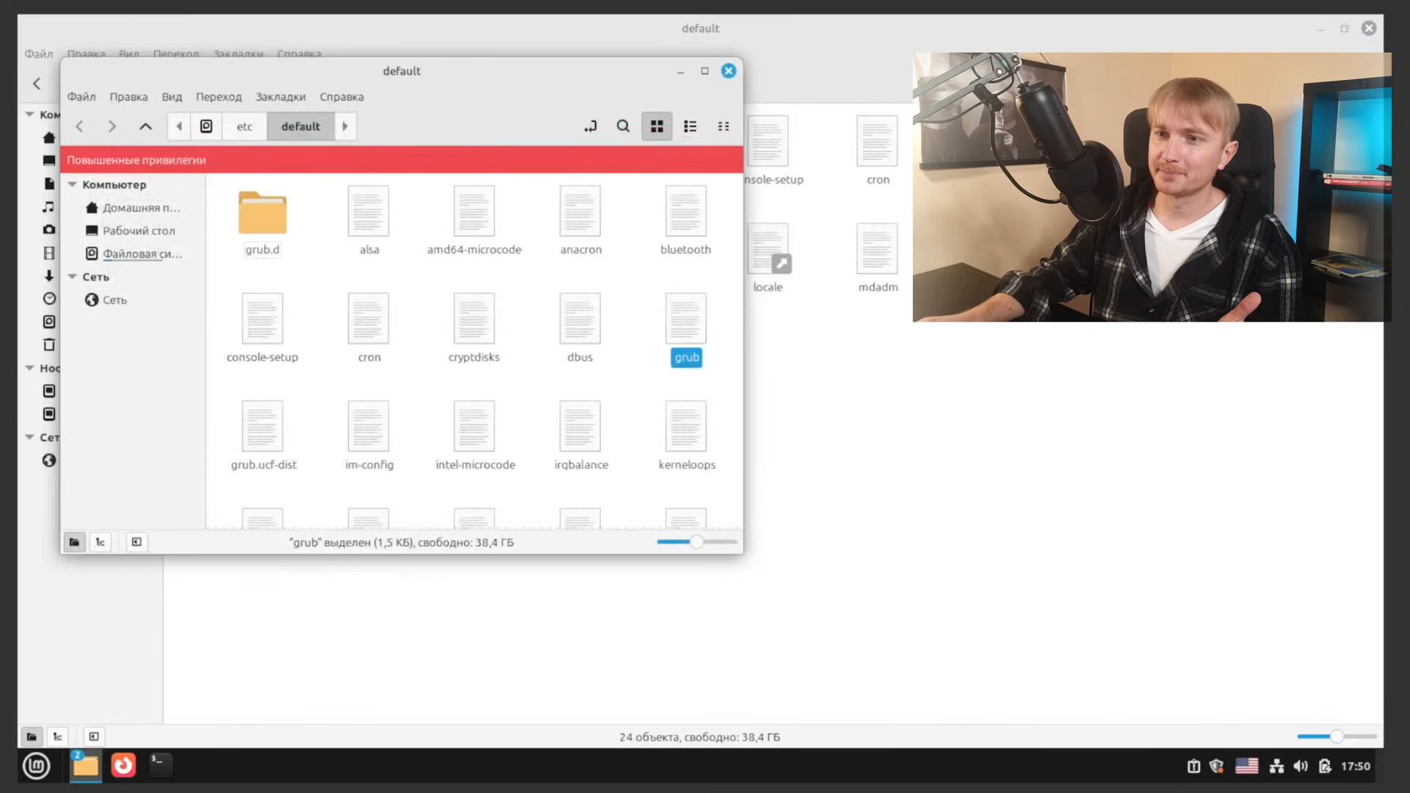
pyautogui.click(727, 71)
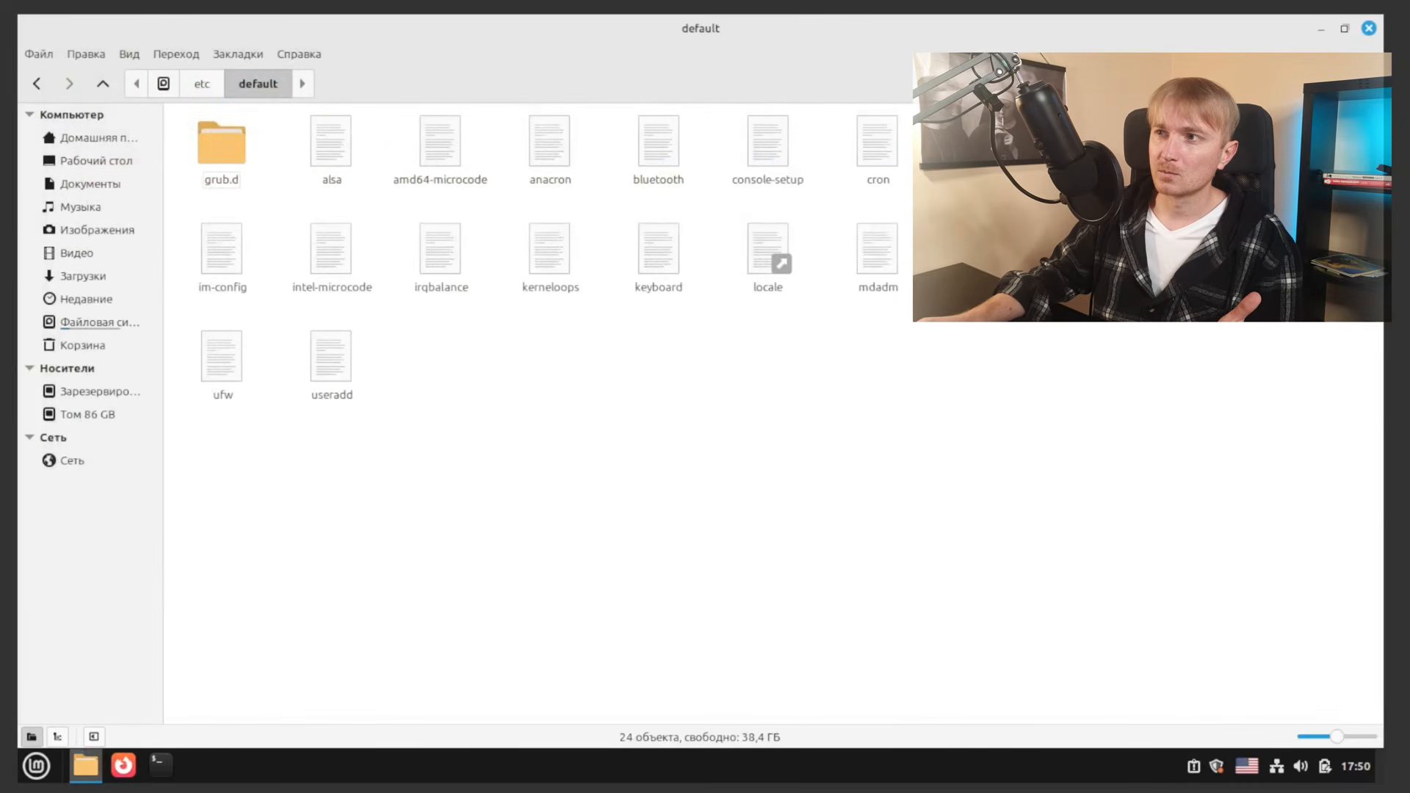
pyautogui.click(1370, 29)
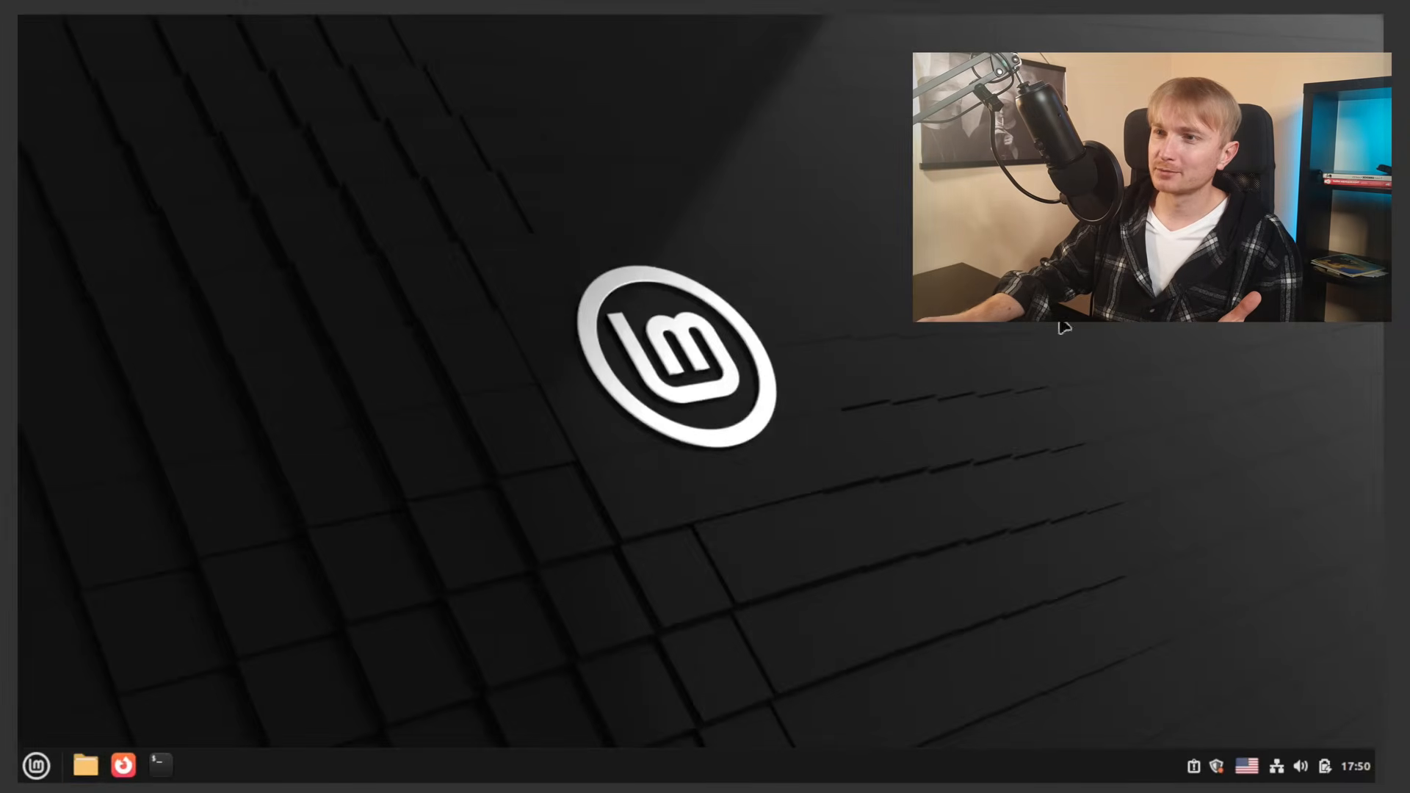
pyautogui.click(36, 765)
pyautogui.click(61, 706)
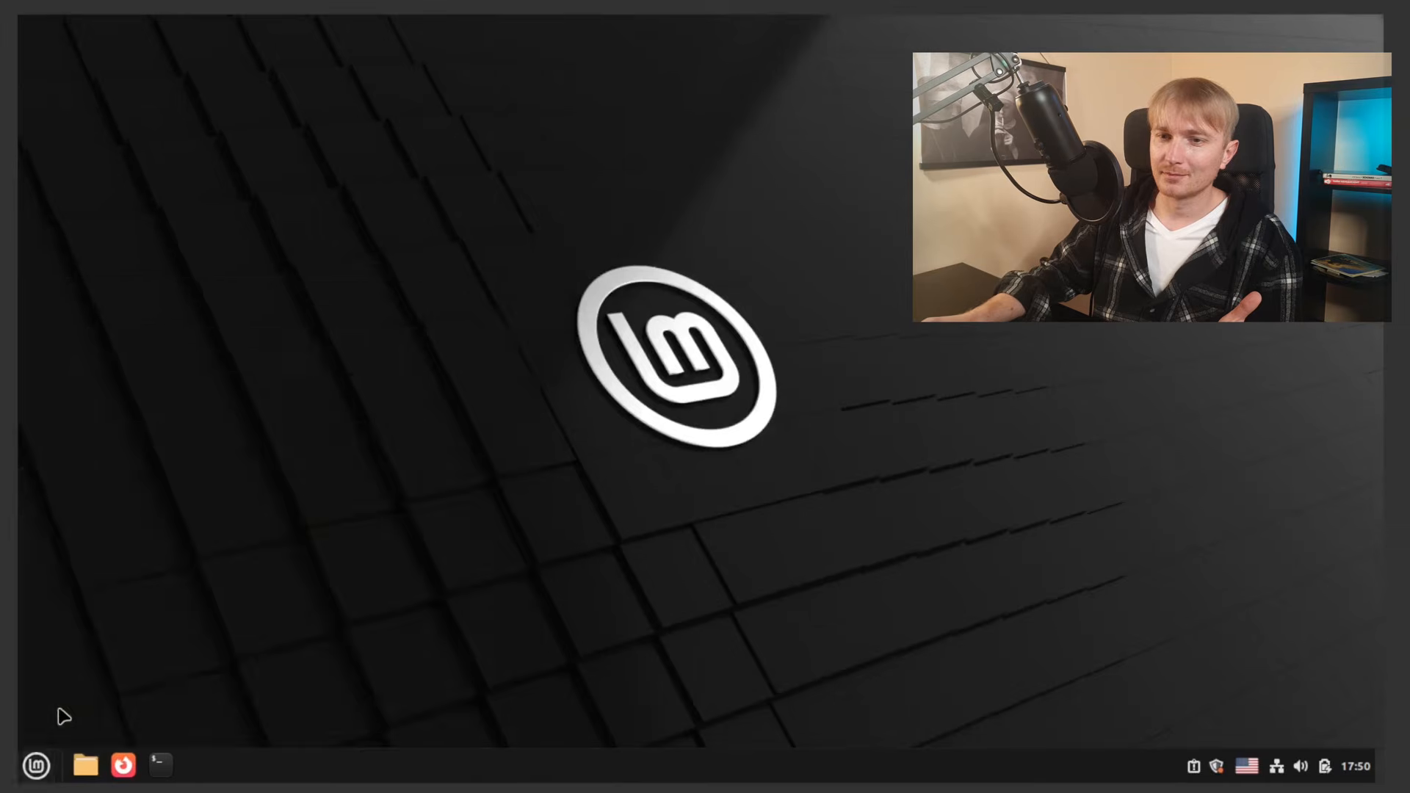
pyautogui.click(757, 419)
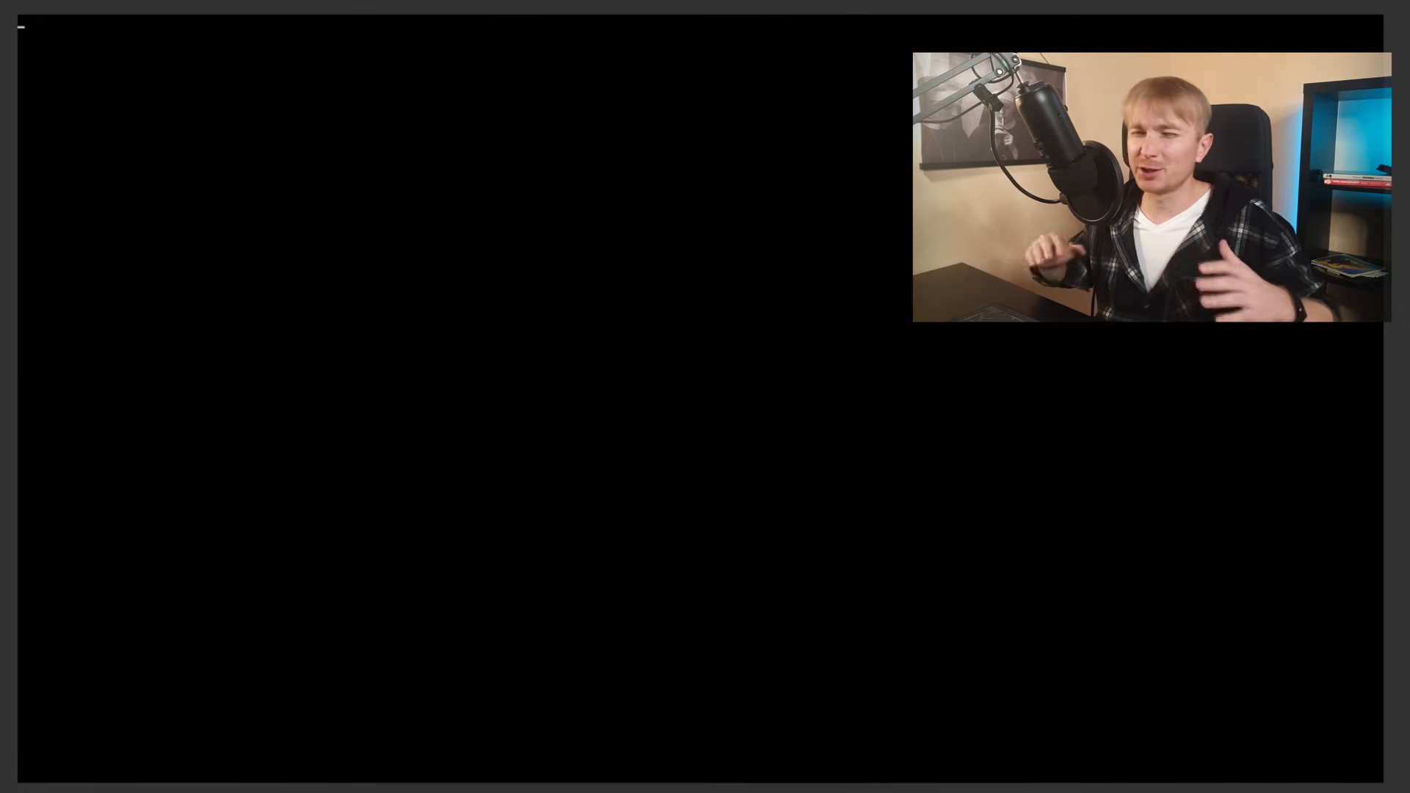
# Step: Select Windows 11 in the GRUB boot menu and boot into it
pyautogui.press('Down')
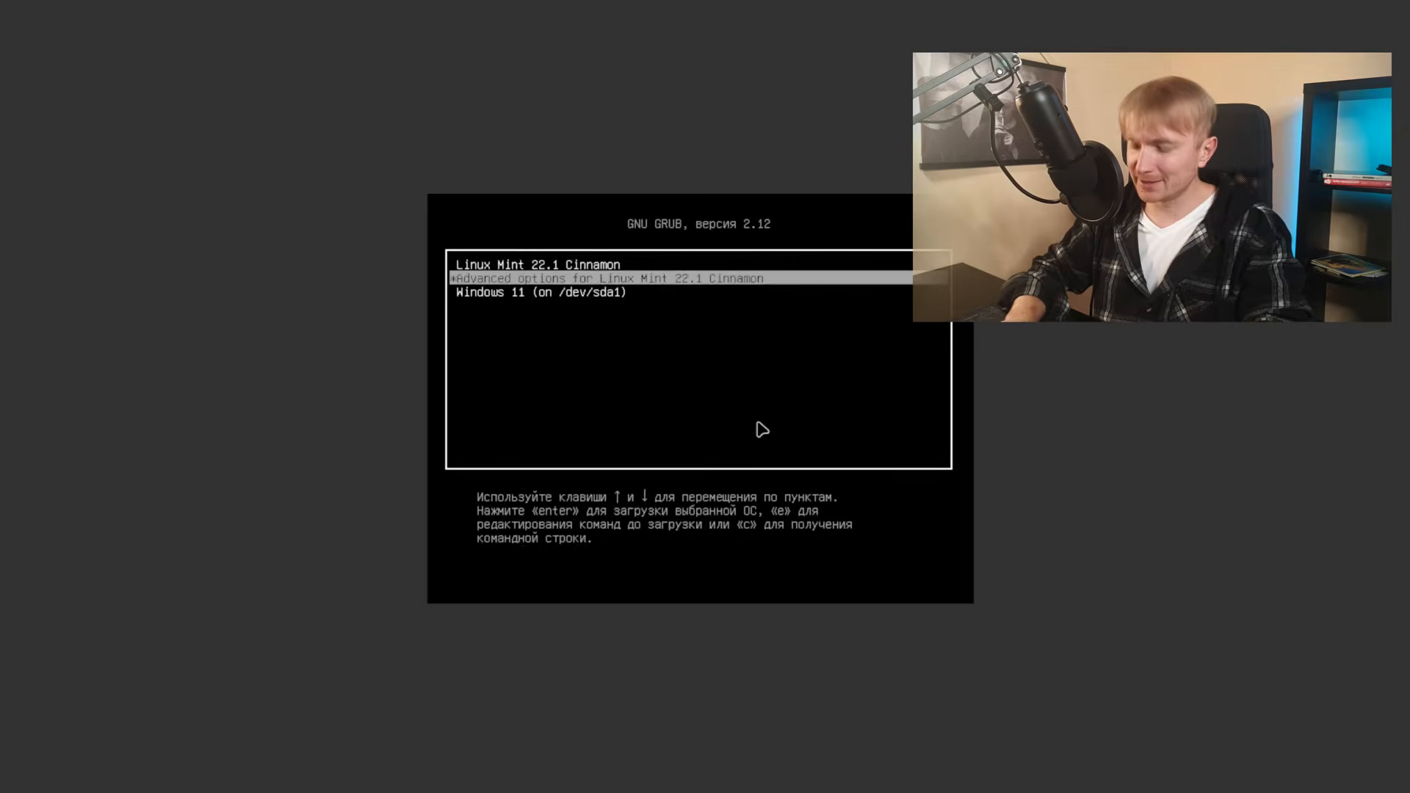
pyautogui.press('Down')
pyautogui.press('Up')
pyautogui.press('Up')
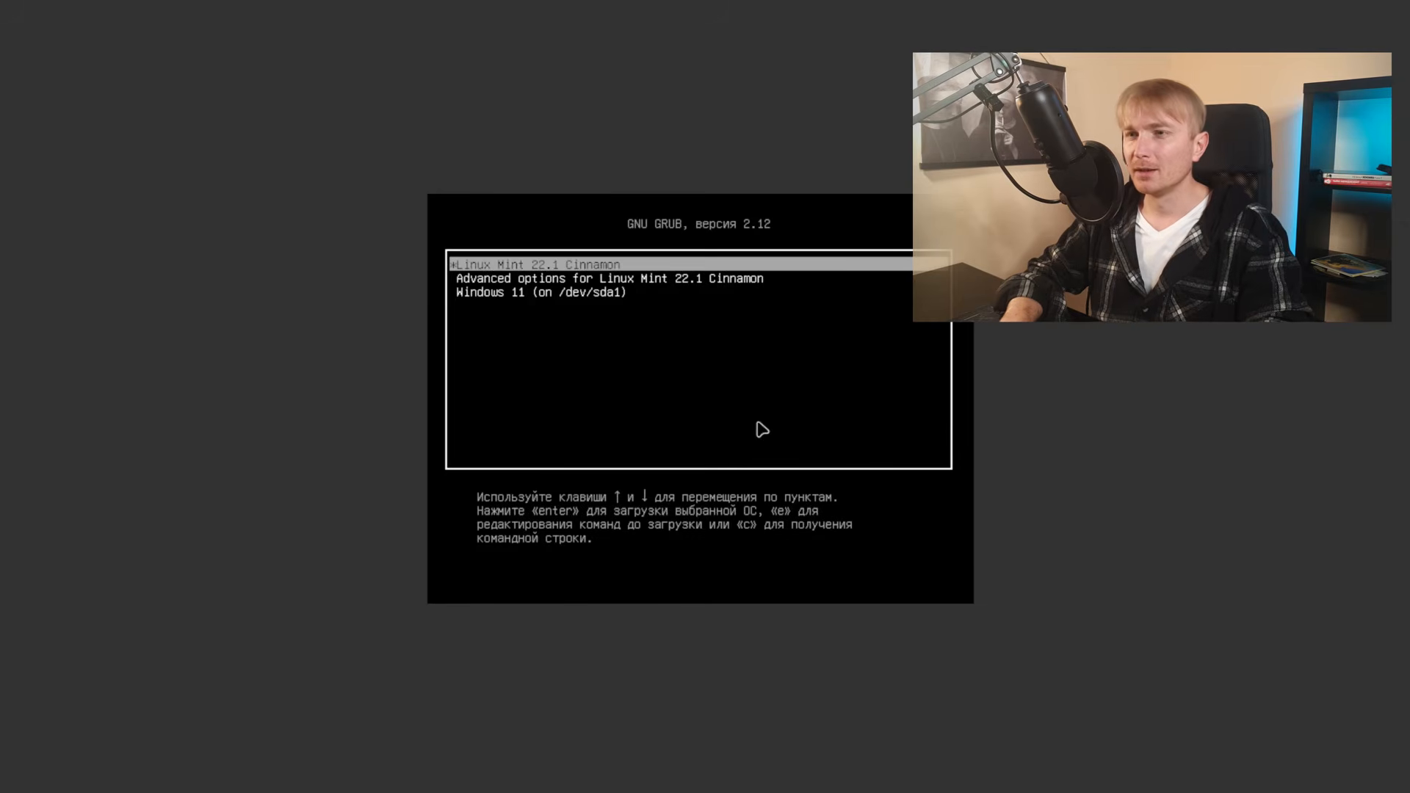
pyautogui.press('Down')
pyautogui.press('Down')
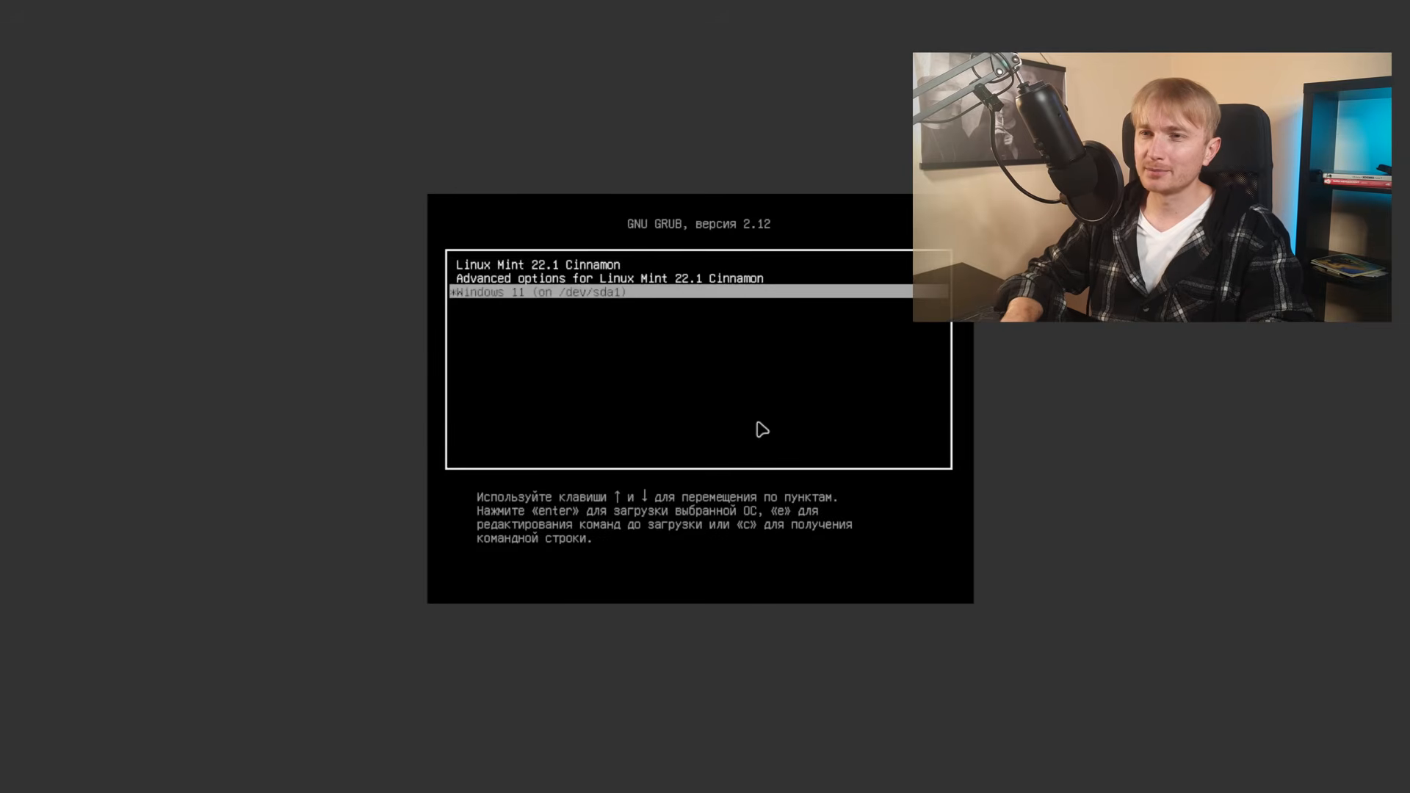
pyautogui.press('Up')
pyautogui.press('Up')
pyautogui.press('Down')
pyautogui.press('Down')
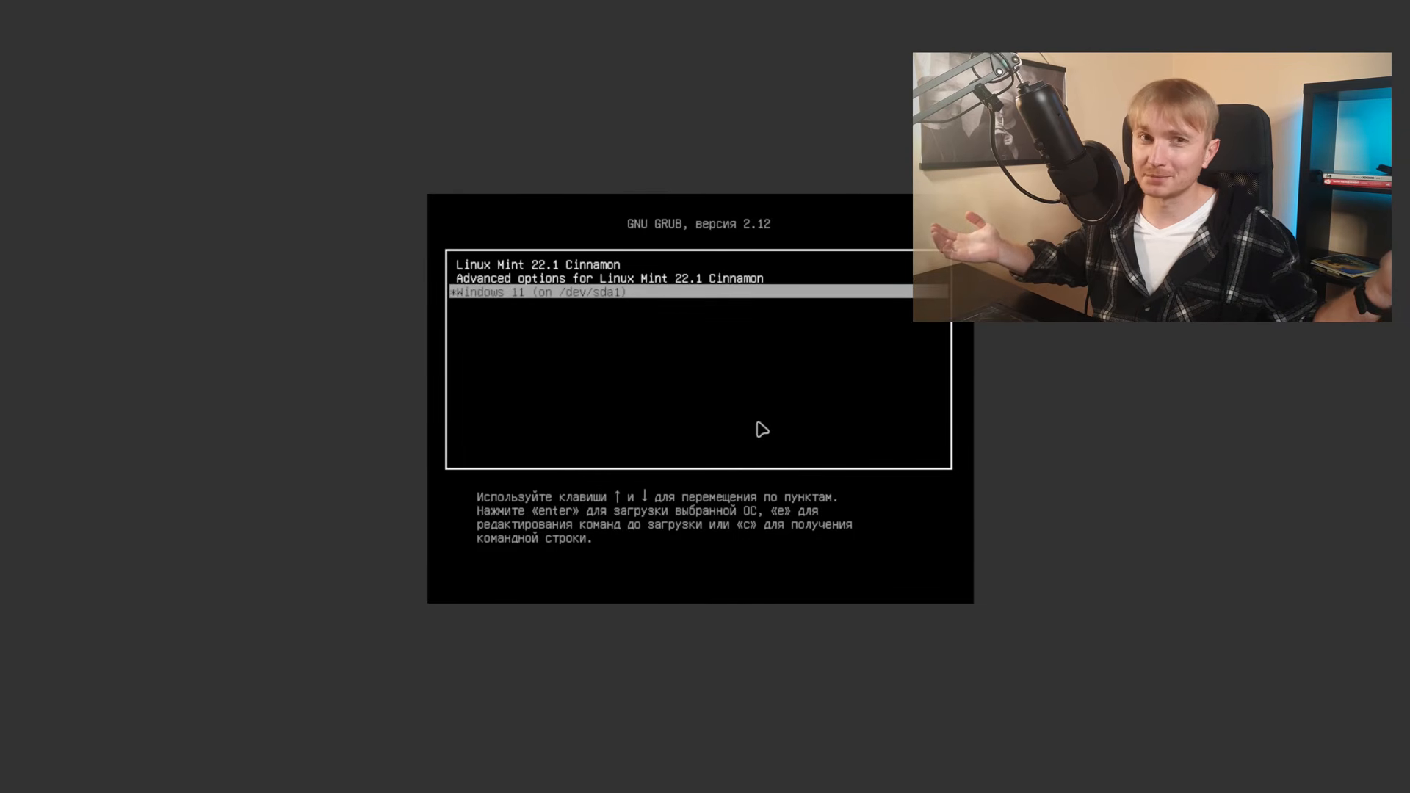
pyautogui.press('Up')
pyautogui.press('Up')
pyautogui.press('Down')
pyautogui.press('Down')
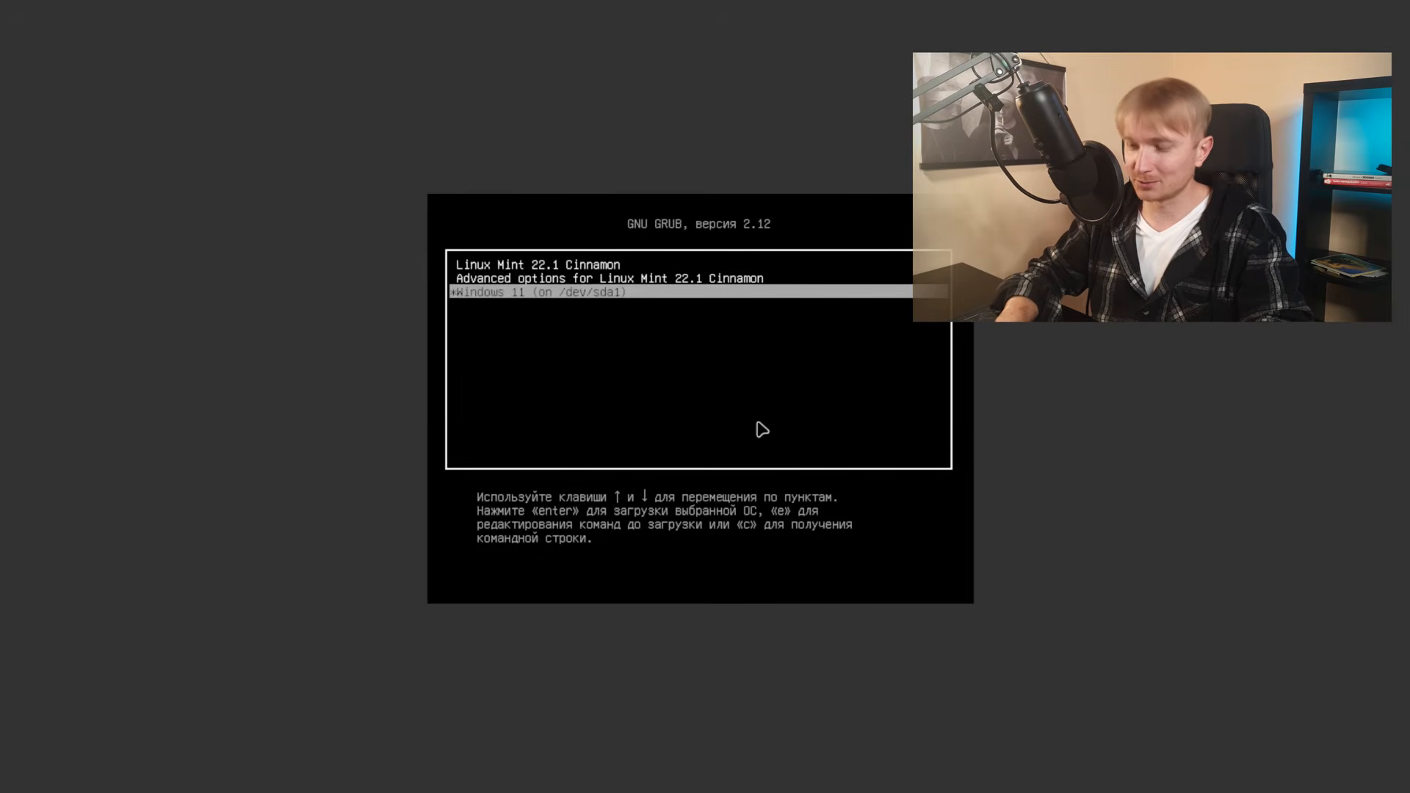
pyautogui.press('Return')
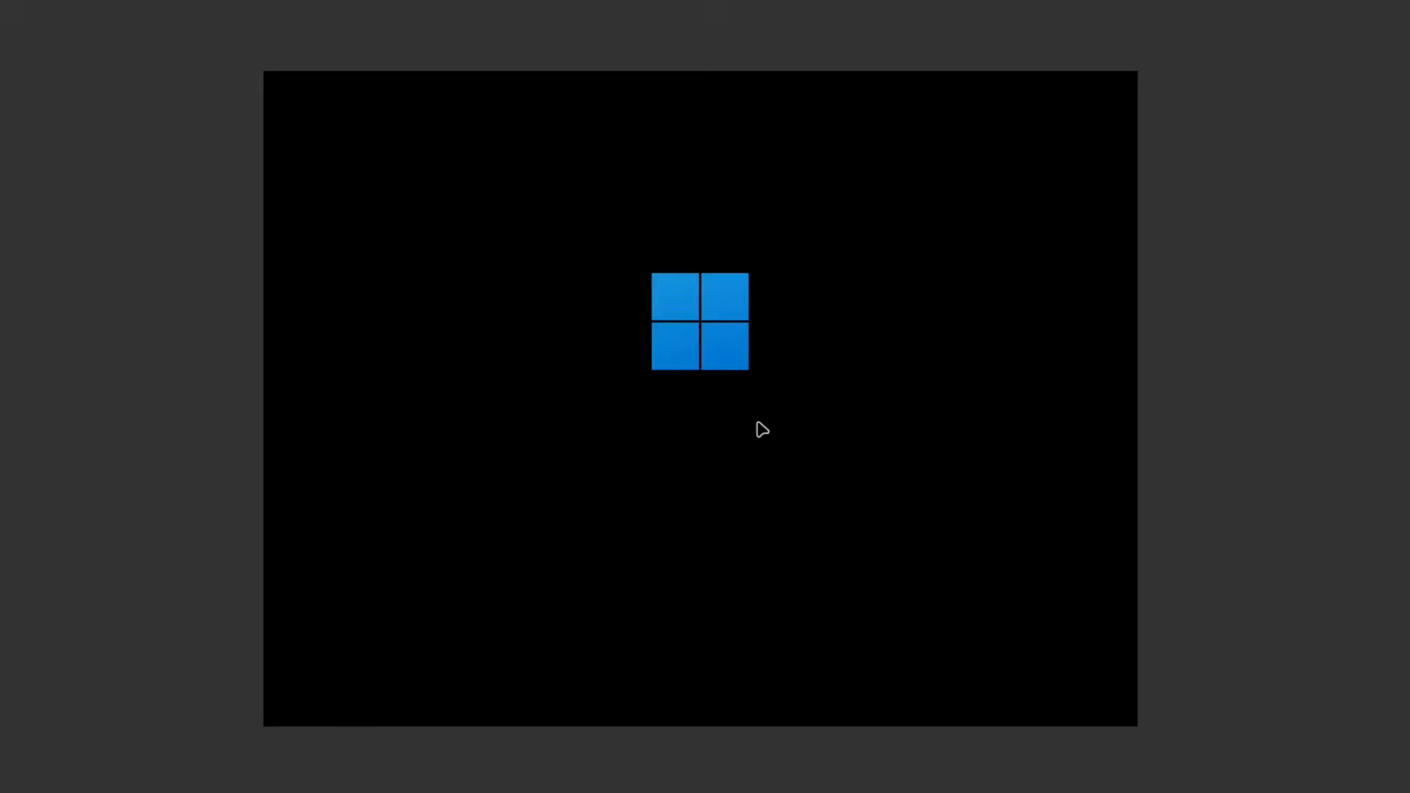